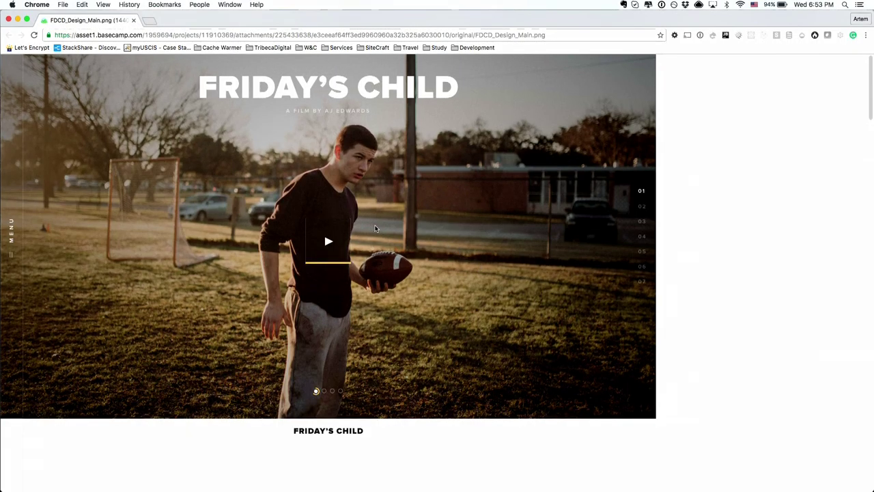
Examine the Friday's Child page design from the hero image through synopsis, cast, gallery and partnership to the contact section.
{"action": "scroll", "coordinate": [308, 230], "scroll_direction": "down", "scroll_amount": 5}
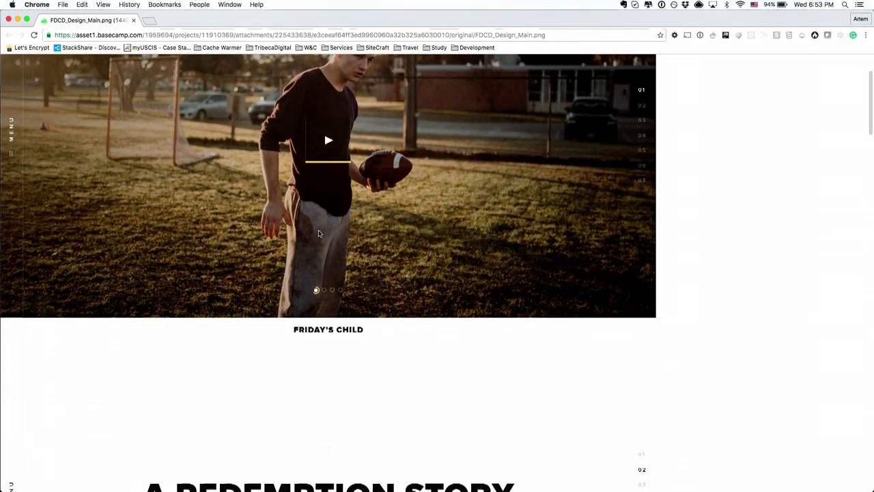
{"action": "scroll", "coordinate": [319, 234], "scroll_direction": "up", "scroll_amount": 5}
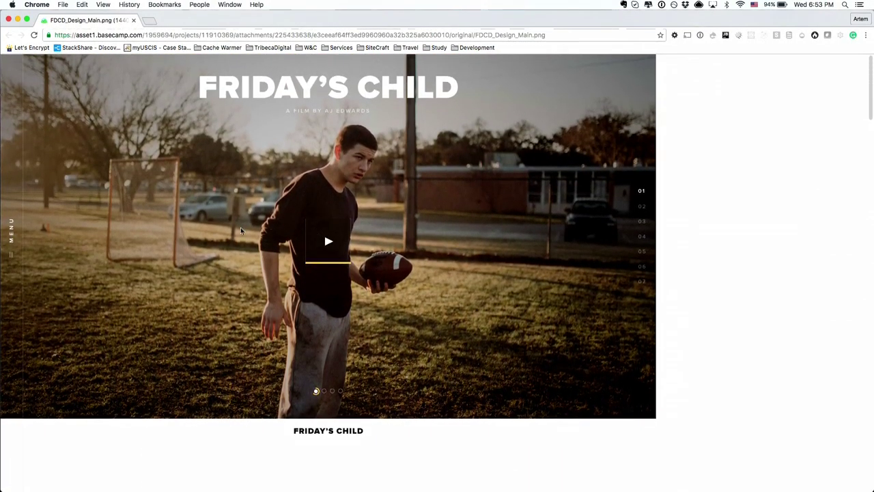
{"action": "scroll", "coordinate": [381, 263], "scroll_direction": "down", "scroll_amount": 10}
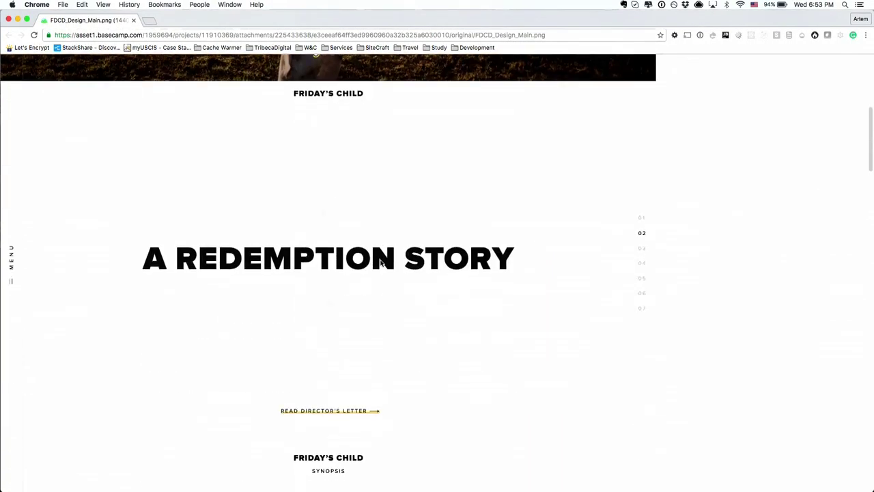
{"action": "scroll", "coordinate": [381, 263], "scroll_direction": "down", "scroll_amount": 5}
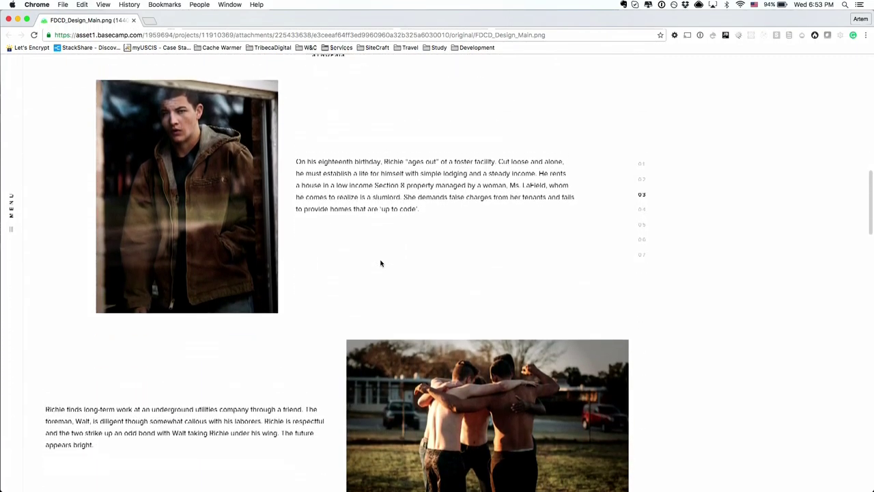
{"action": "scroll", "coordinate": [410, 385], "scroll_direction": "down", "scroll_amount": 6}
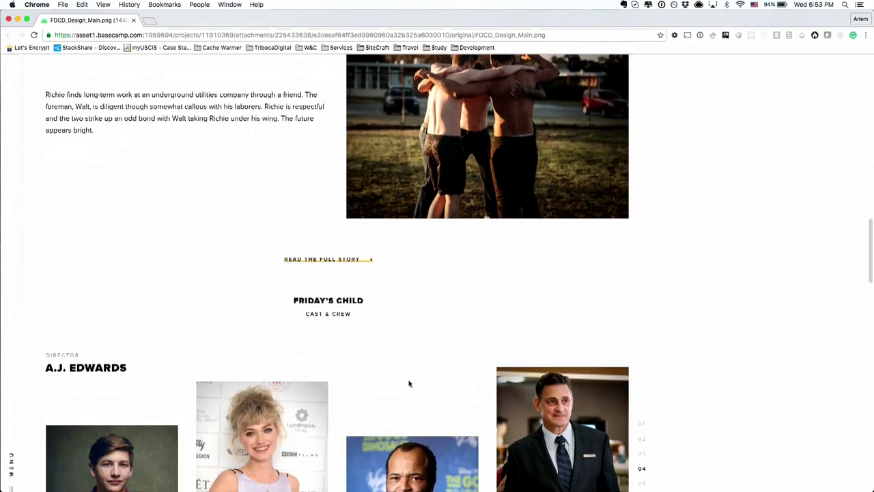
{"action": "scroll", "coordinate": [352, 360], "scroll_direction": "down", "scroll_amount": 8}
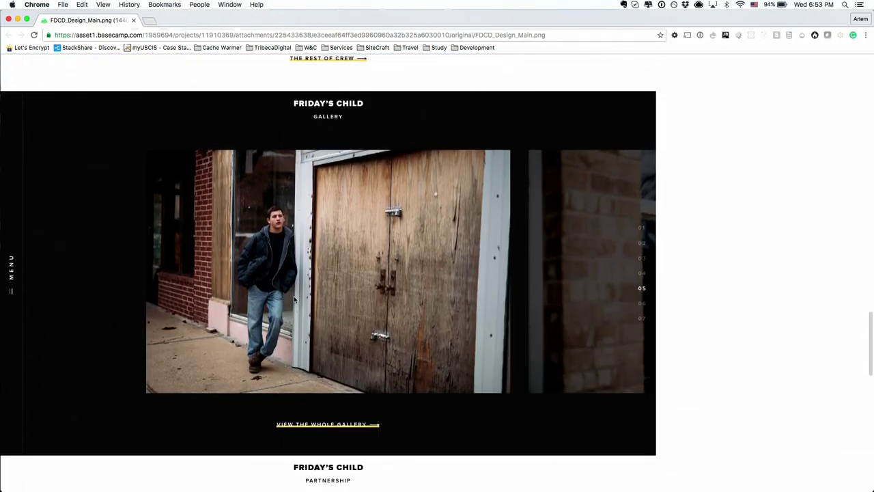
{"action": "scroll", "coordinate": [293, 298], "scroll_direction": "down", "scroll_amount": 8}
{"action": "scroll", "coordinate": [295, 299], "scroll_direction": "up", "scroll_amount": 2}
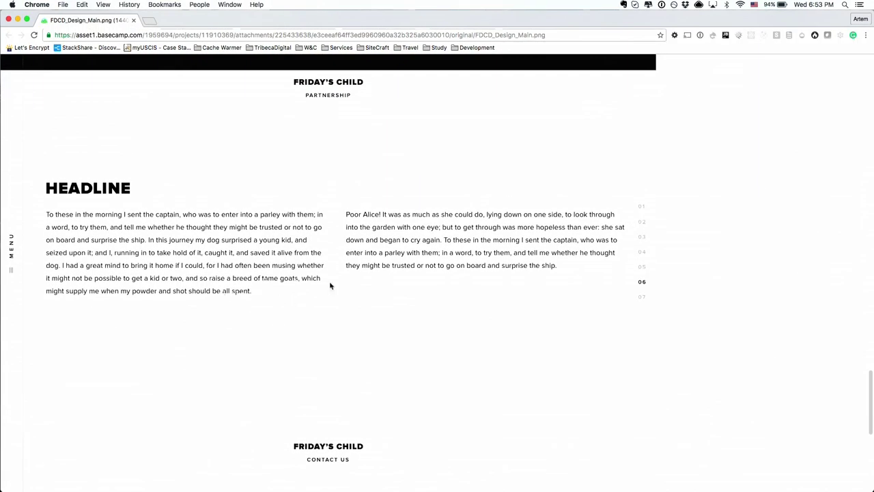
{"action": "scroll", "coordinate": [372, 285], "scroll_direction": "down", "scroll_amount": 5}
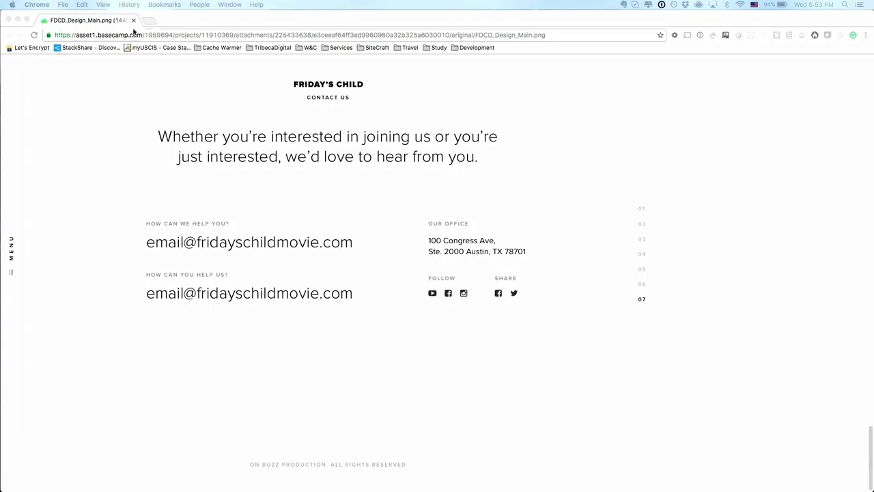
Place the D8 Demo page beside the design mockup in one browser window and review the mockup's synopsis, cast and partnership sections.
{"action": "left_click_drag", "start_coordinate": [130, 31], "coordinate": [192, 21]}
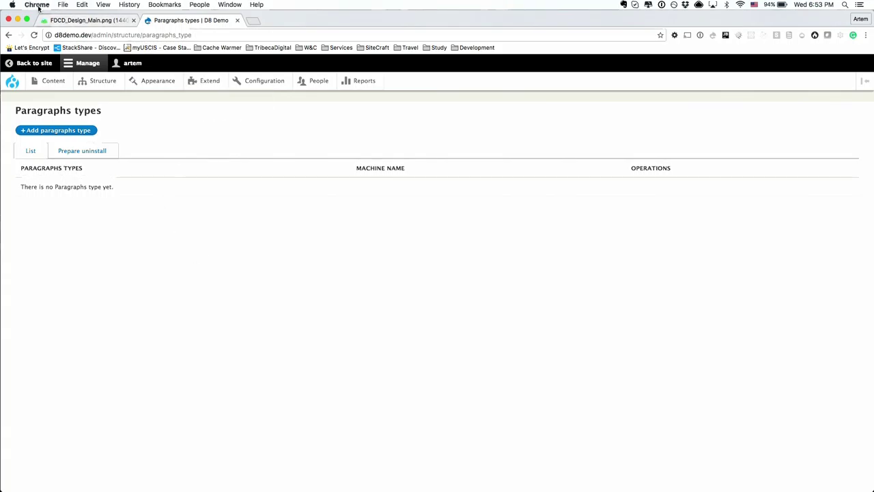
{"action": "left_click", "coordinate": [61, 21]}
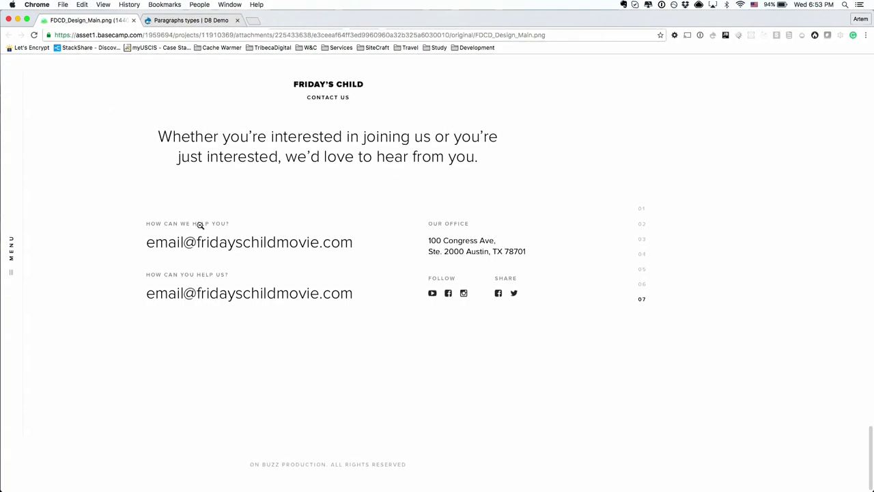
{"action": "scroll", "coordinate": [200, 226], "scroll_direction": "up", "scroll_amount": 20}
{"action": "scroll", "coordinate": [200, 225], "scroll_direction": "up", "scroll_amount": 8}
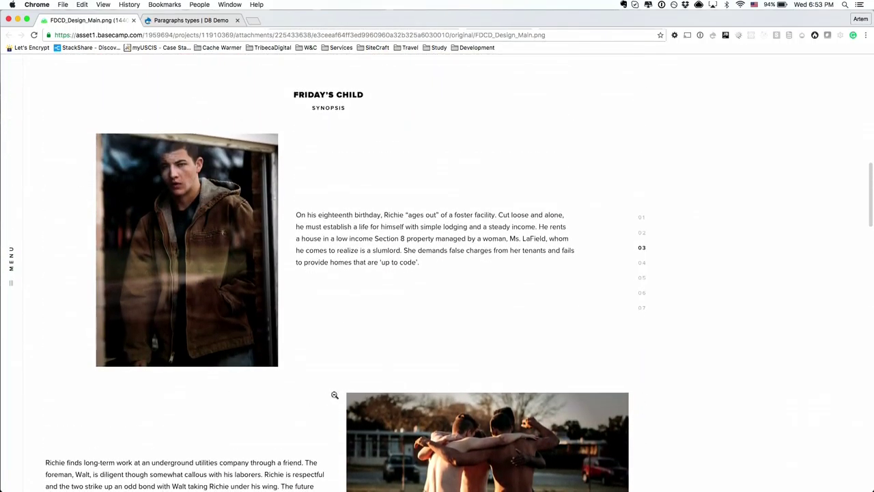
{"action": "scroll", "coordinate": [291, 325], "scroll_direction": "down", "scroll_amount": 8}
{"action": "scroll", "coordinate": [275, 386], "scroll_direction": "down", "scroll_amount": 20}
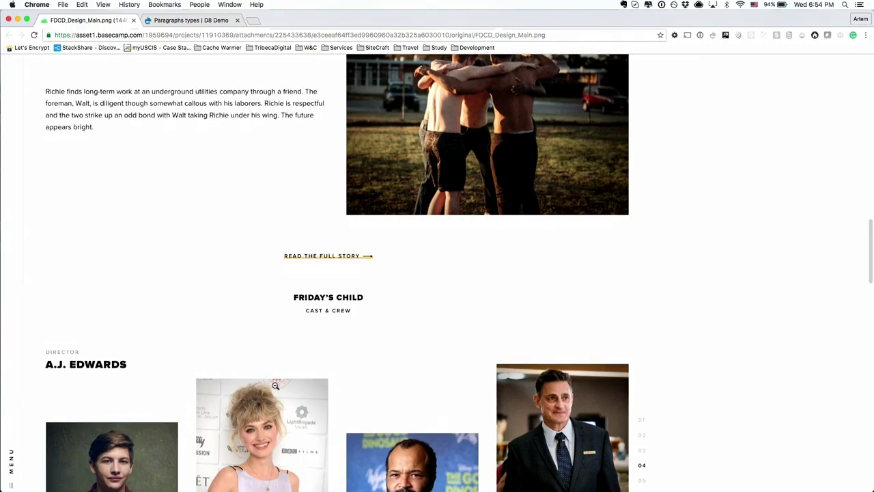
{"action": "scroll", "coordinate": [275, 386], "scroll_direction": "up", "scroll_amount": 2}
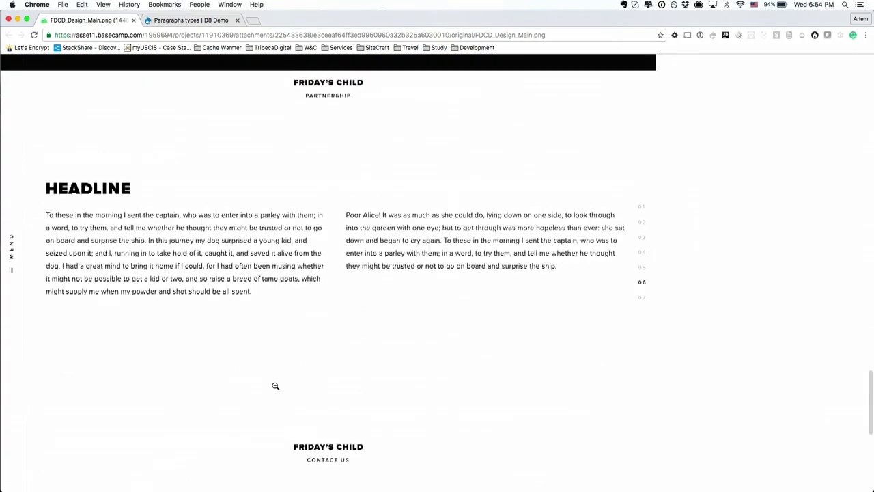
Start a new content type in the D8 Demo site and name it Person.
{"action": "left_click", "coordinate": [197, 24]}
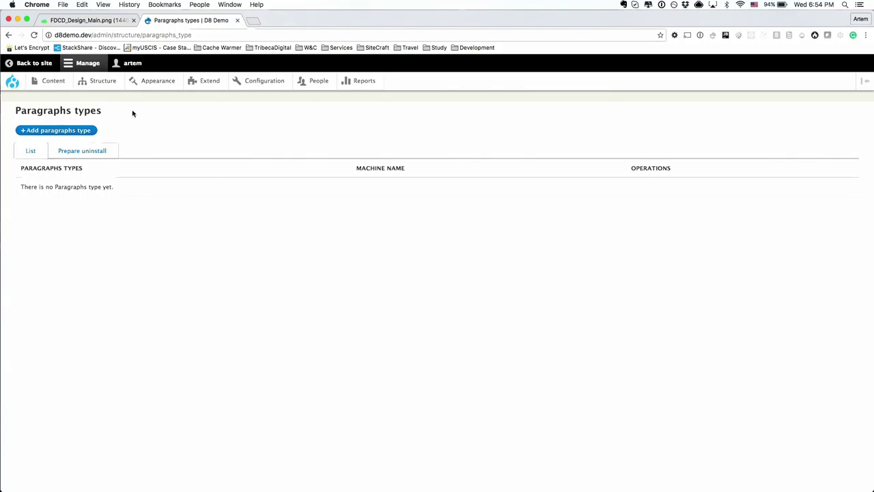
{"action": "mouse_move", "coordinate": [111, 87]}
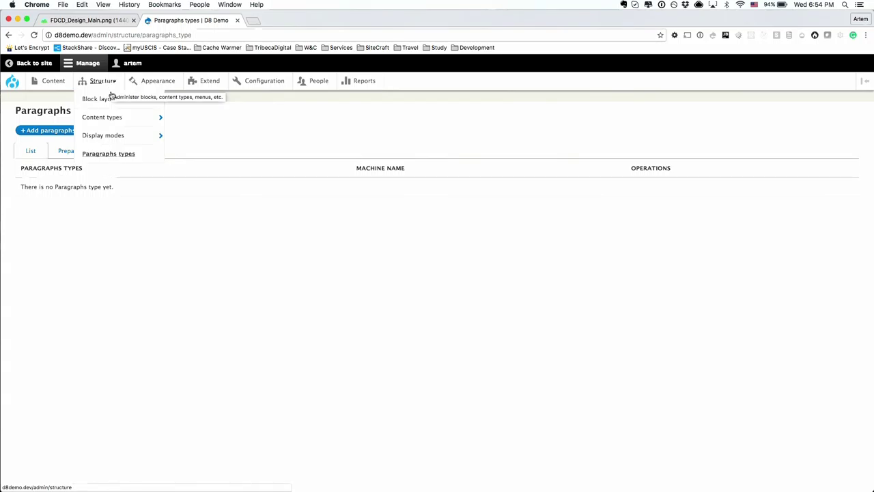
{"action": "left_click", "coordinate": [115, 120]}
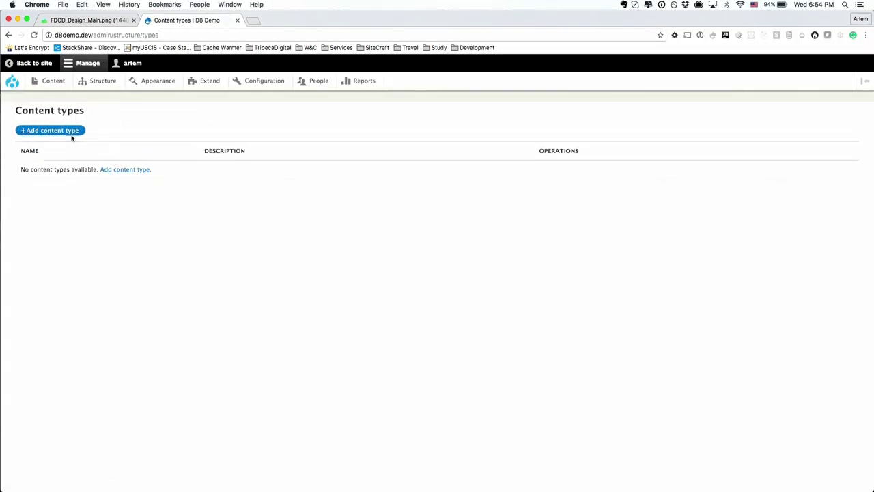
{"action": "left_click", "coordinate": [68, 132]}
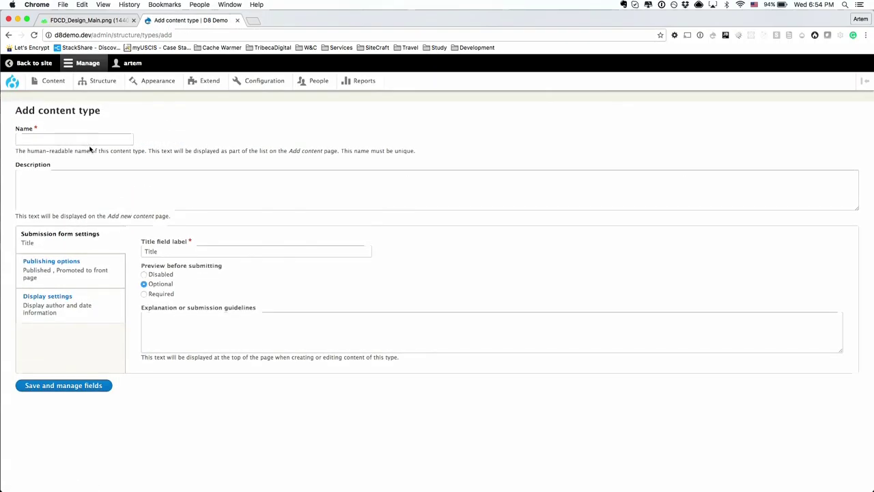
{"action": "left_click", "coordinate": [88, 137]}
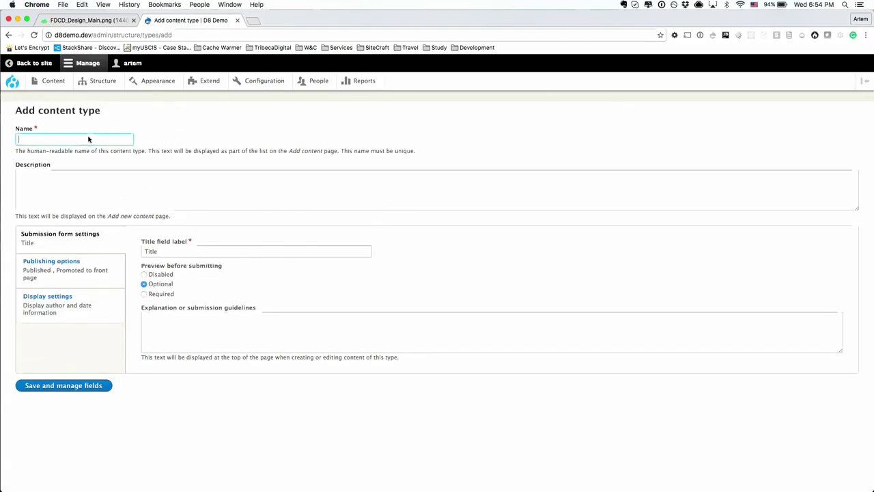
{"action": "type", "text": "Persp"}
{"action": "key", "text": "BackSpace"}
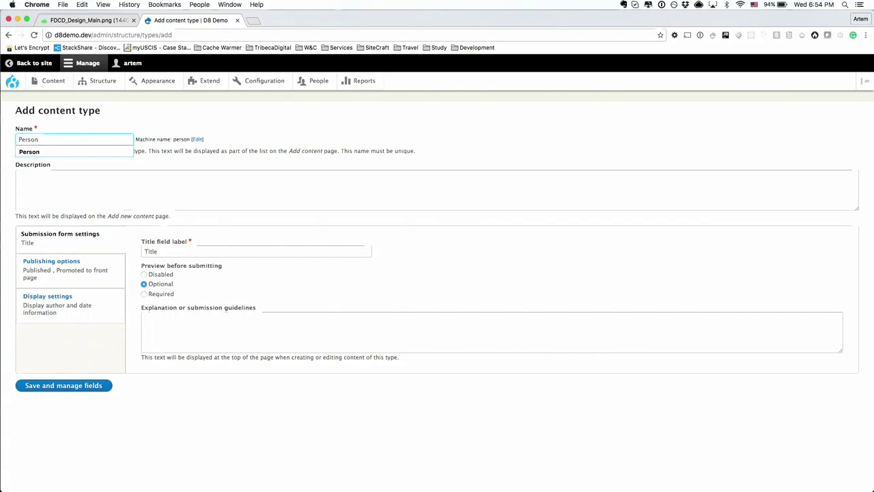
{"action": "key", "text": "Tab"}
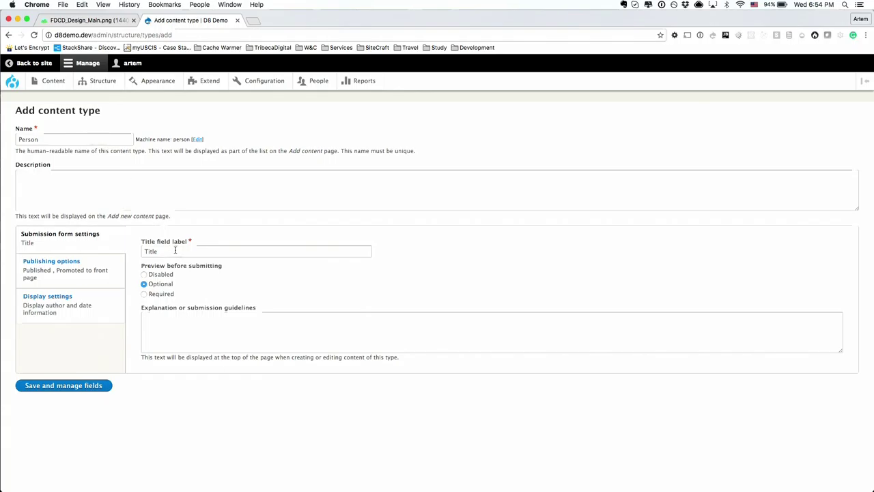
Set the Person content type's title field label to Name and disable preview before submitting.
{"action": "left_click", "coordinate": [172, 250]}
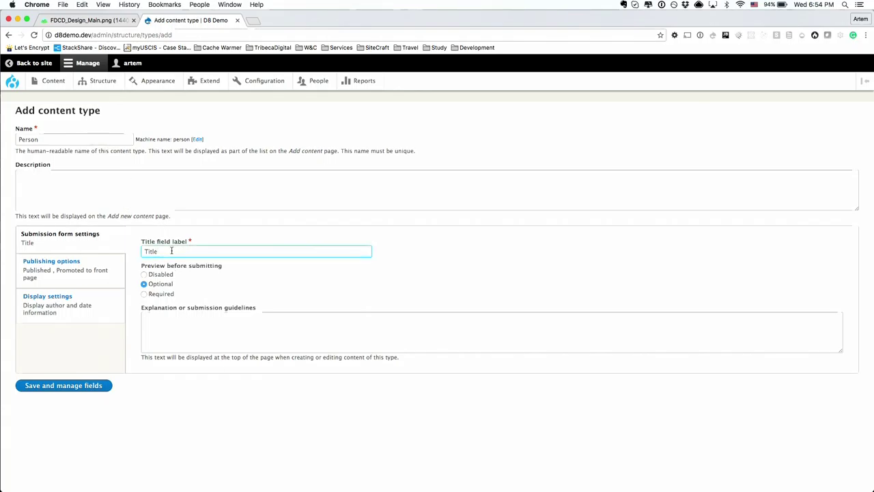
{"action": "double_click", "coordinate": [172, 250]}
{"action": "type", "text": "Name"}
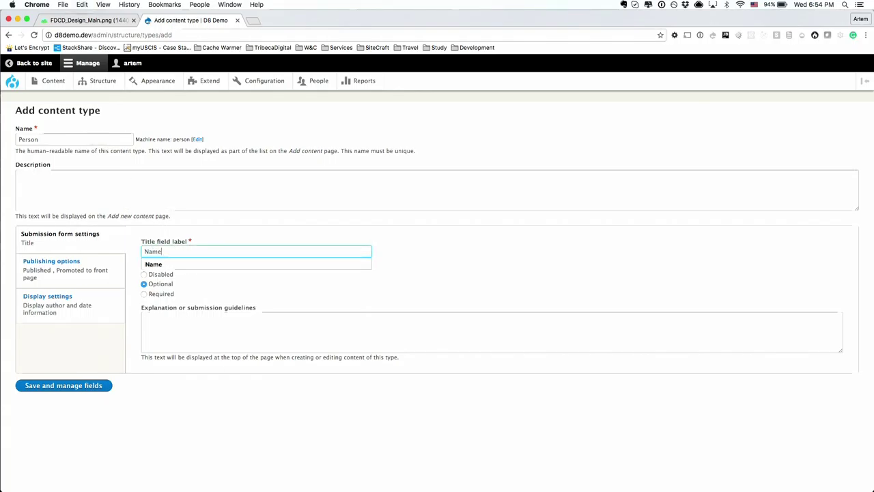
{"action": "left_click", "coordinate": [162, 275]}
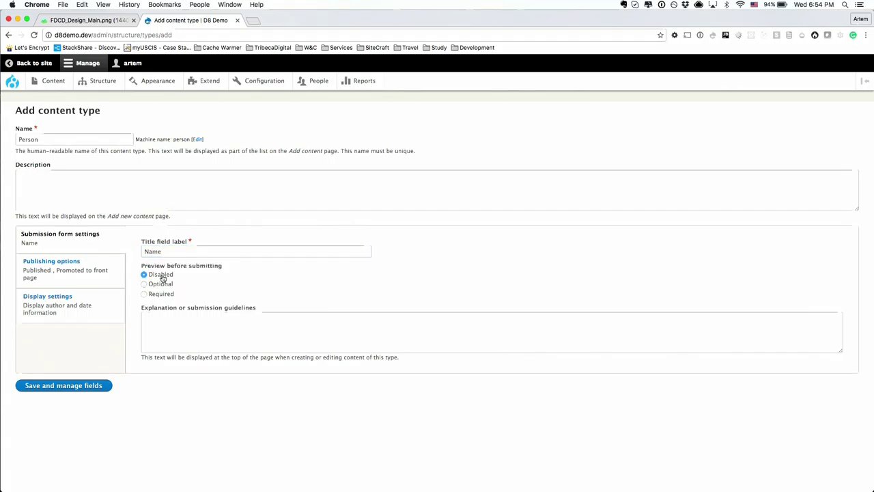
Turn off front page promotion and author and date display for the Person content type, and save it to manage its fields.
{"action": "left_click", "coordinate": [87, 272]}
{"action": "left_click", "coordinate": [155, 262]}
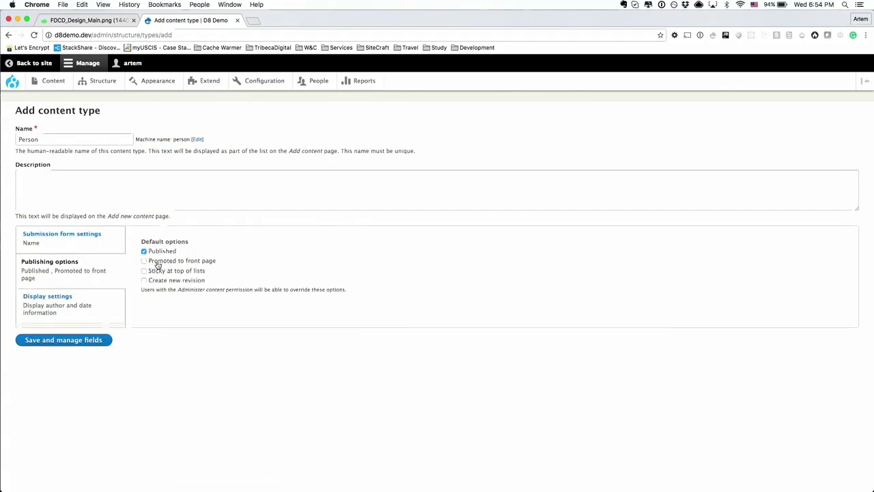
{"action": "left_click", "coordinate": [105, 311]}
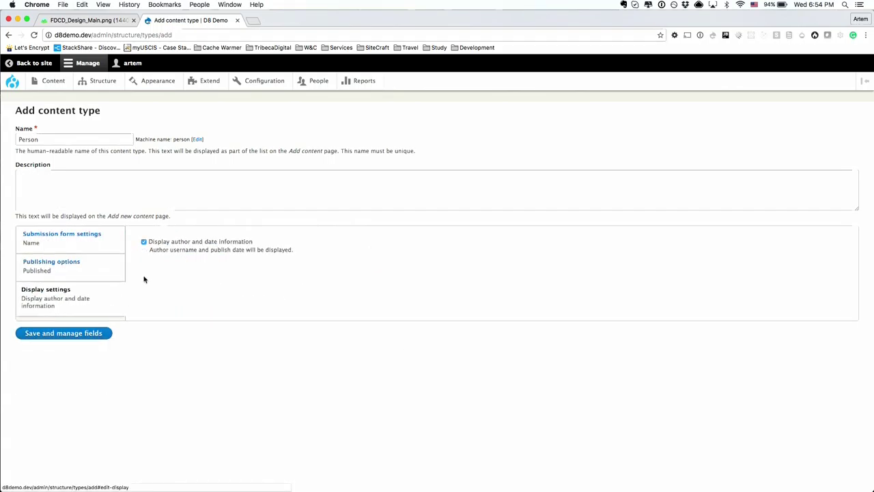
{"action": "left_click", "coordinate": [160, 244]}
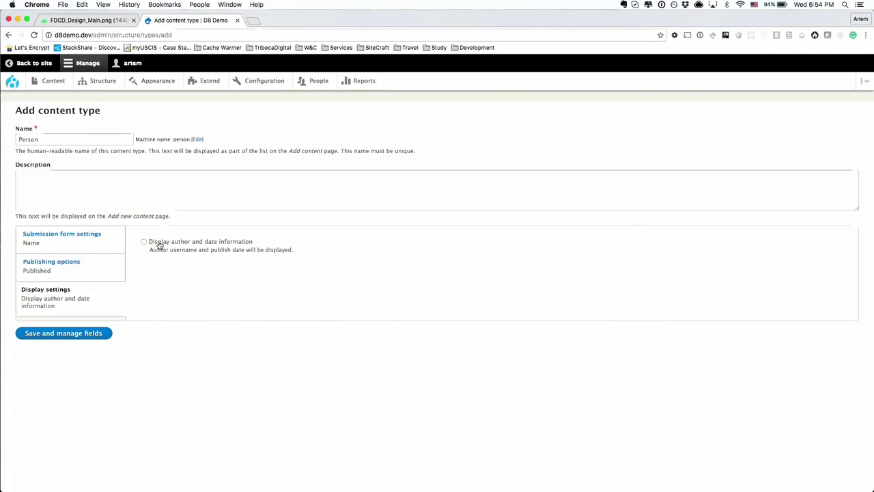
{"action": "left_click", "coordinate": [102, 330]}
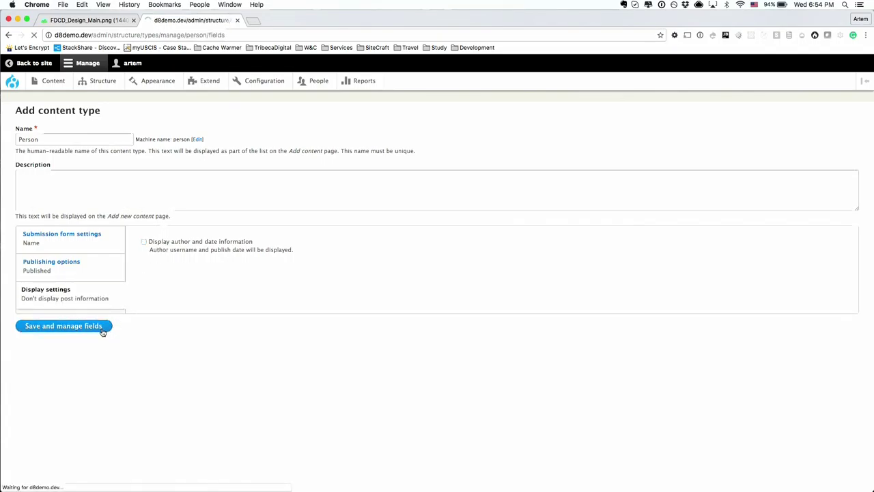
Examine the Cast & Crew section of the design mockup for the details each person entry needs.
{"action": "mouse_move", "coordinate": [99, 82]}
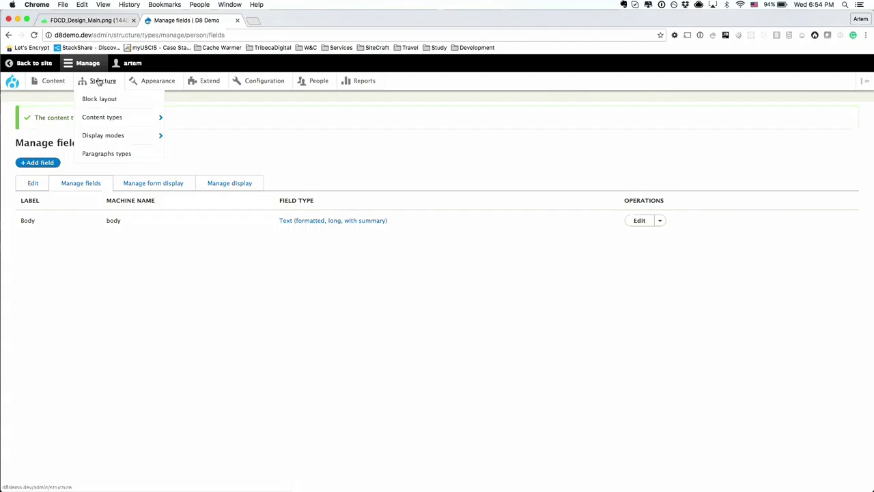
{"action": "left_click", "coordinate": [90, 20]}
{"action": "scroll", "coordinate": [214, 164], "scroll_direction": "down", "scroll_amount": 3}
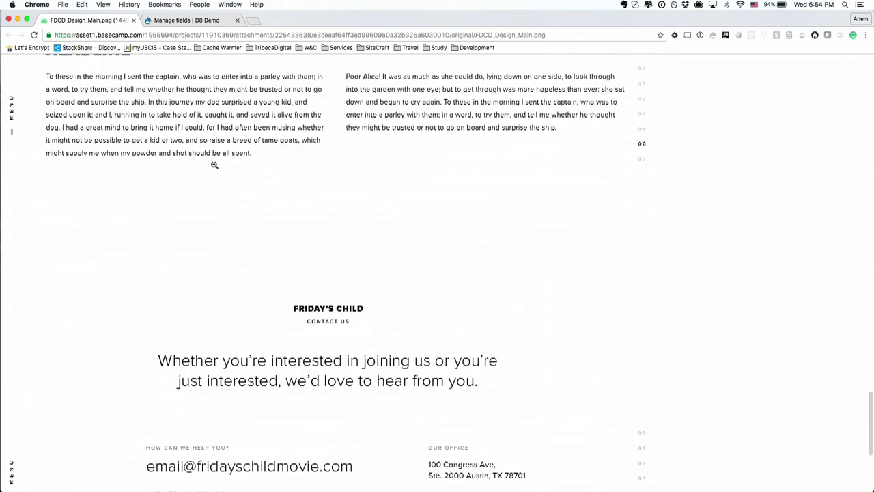
{"action": "scroll", "coordinate": [215, 162], "scroll_direction": "up", "scroll_amount": 15}
{"action": "scroll", "coordinate": [215, 160], "scroll_direction": "up", "scroll_amount": 2}
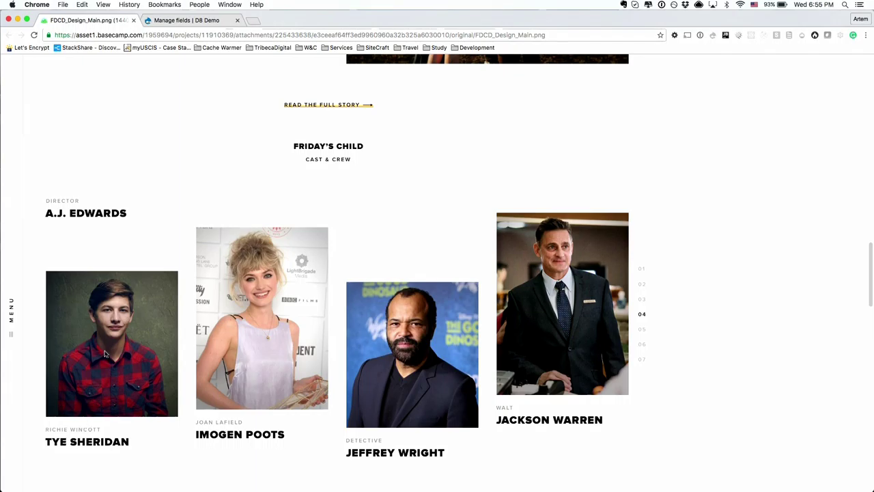
Delete the Body field from the Person content type.
{"action": "left_click", "coordinate": [185, 20]}
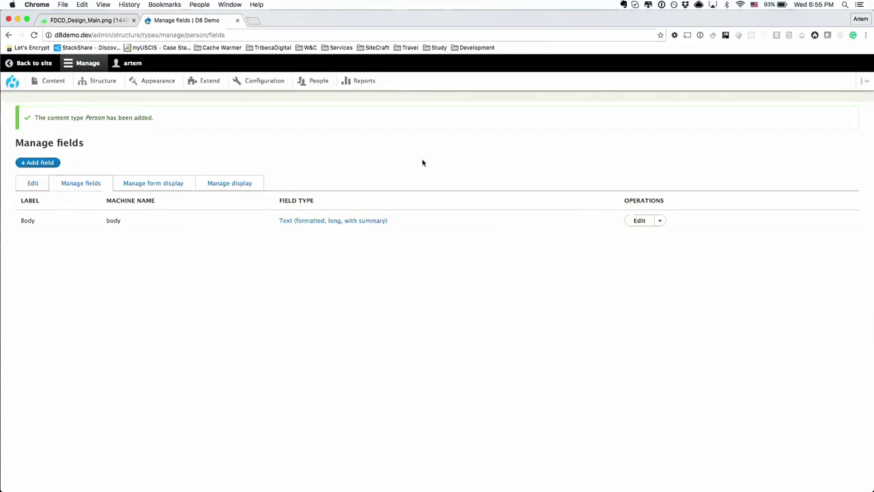
{"action": "left_click", "coordinate": [663, 221]}
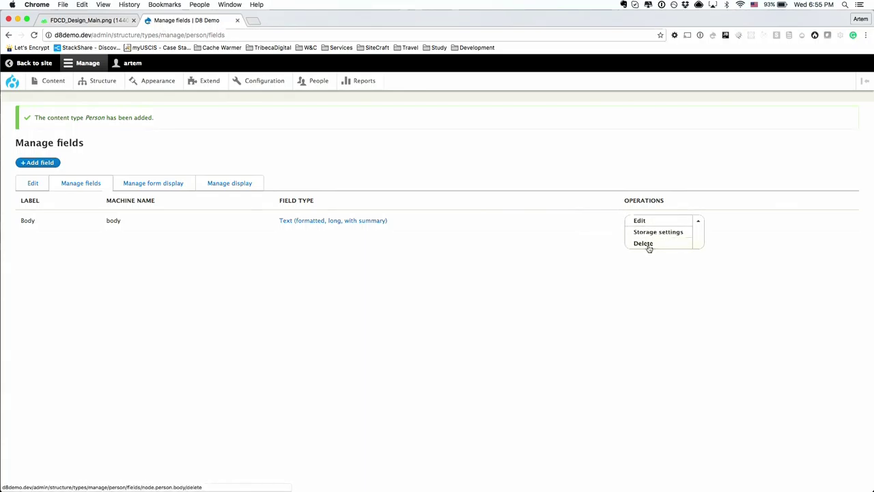
{"action": "left_click", "coordinate": [646, 244]}
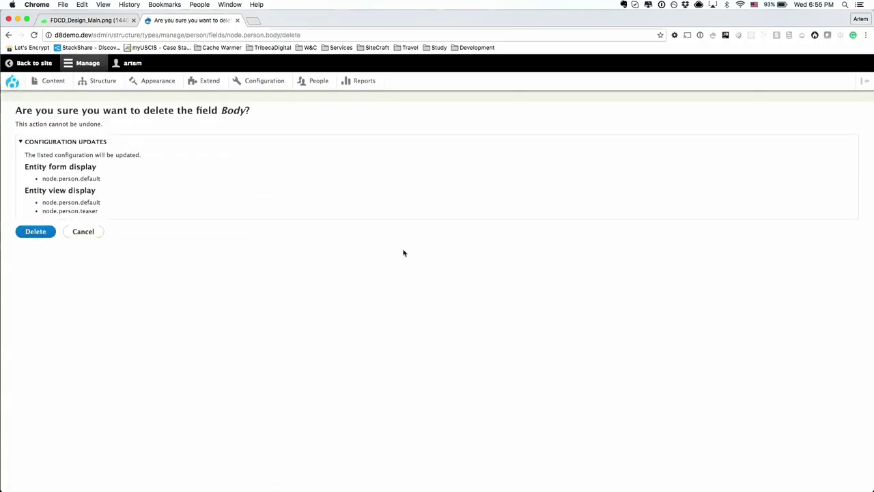
{"action": "left_click", "coordinate": [36, 233]}
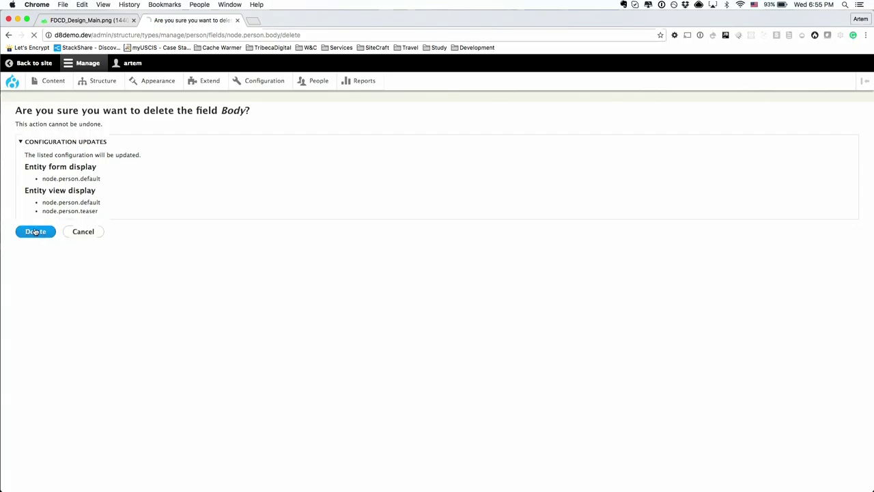
Add an Image field labelled Profile Picture to the Person content type, keeping its default settings.
{"action": "left_click", "coordinate": [39, 162]}
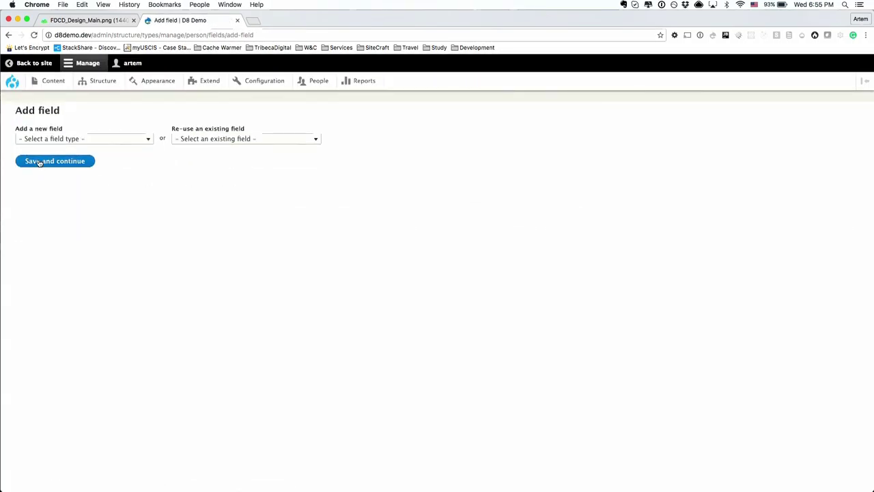
{"action": "left_click", "coordinate": [98, 138]}
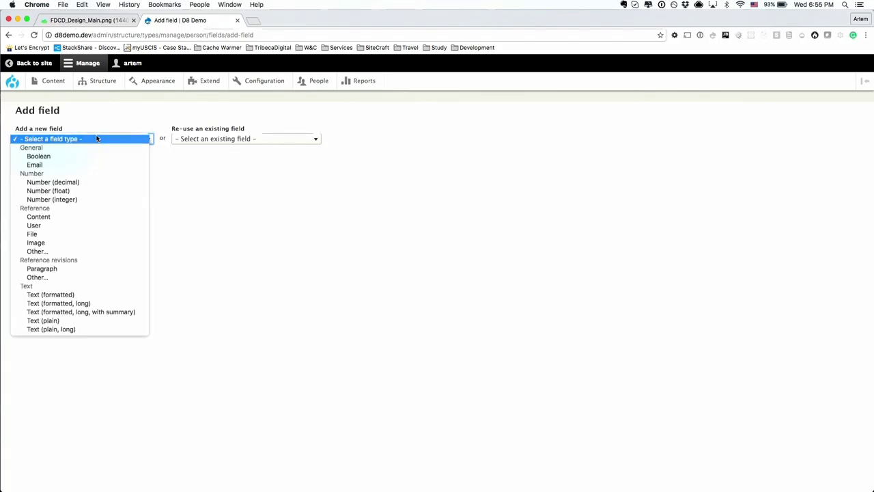
{"action": "left_click", "coordinate": [94, 243]}
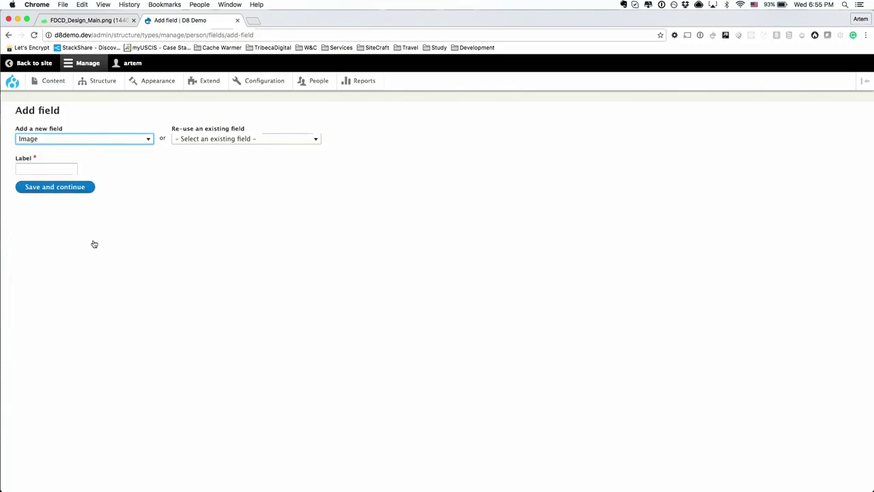
{"action": "left_click", "coordinate": [41, 168]}
{"action": "type", "text": "Pro"}
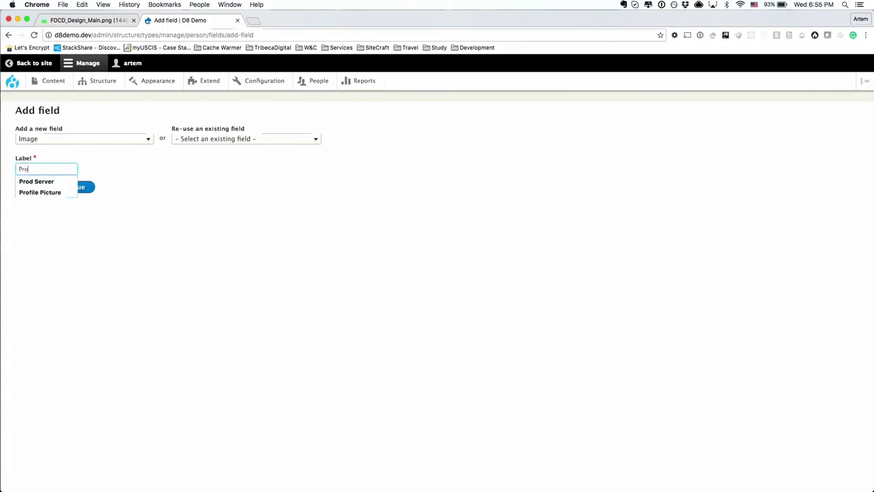
{"action": "type", "text": "file Picture"}
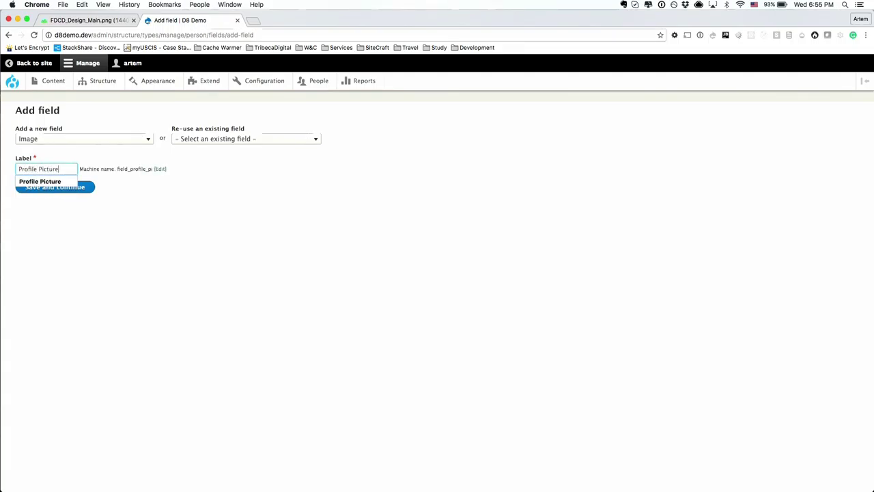
{"action": "left_click", "coordinate": [39, 178]}
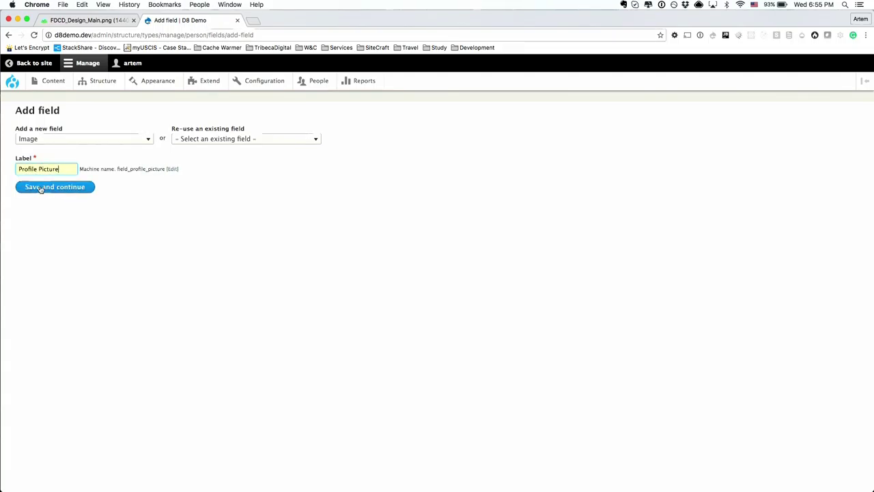
{"action": "left_click", "coordinate": [41, 189]}
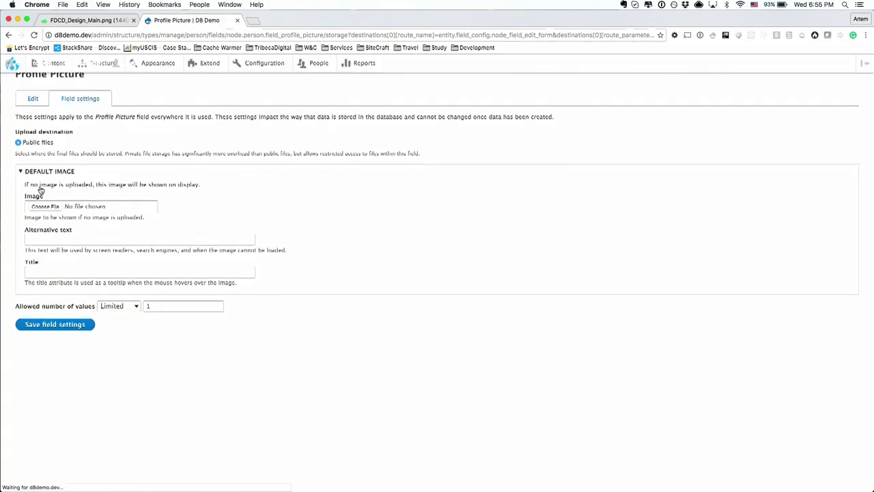
{"action": "left_click", "coordinate": [59, 363]}
{"action": "scroll", "coordinate": [119, 293], "scroll_direction": "down", "scroll_amount": 8}
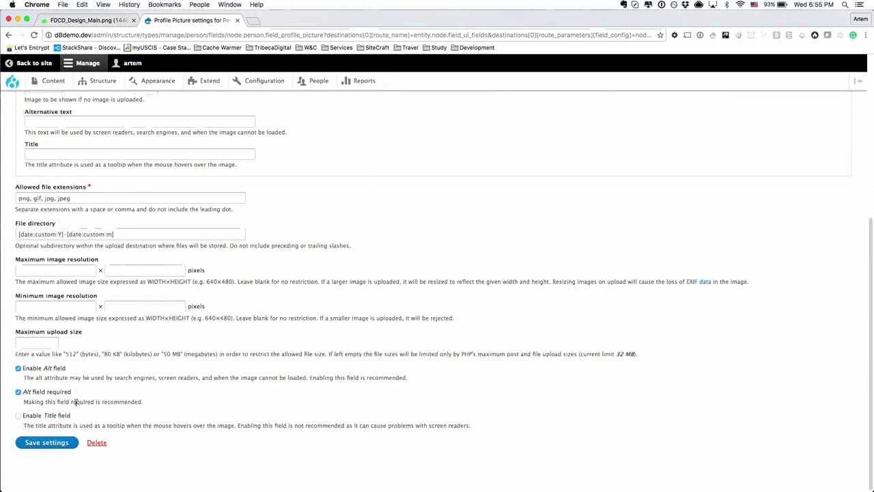
{"action": "left_click", "coordinate": [66, 445]}
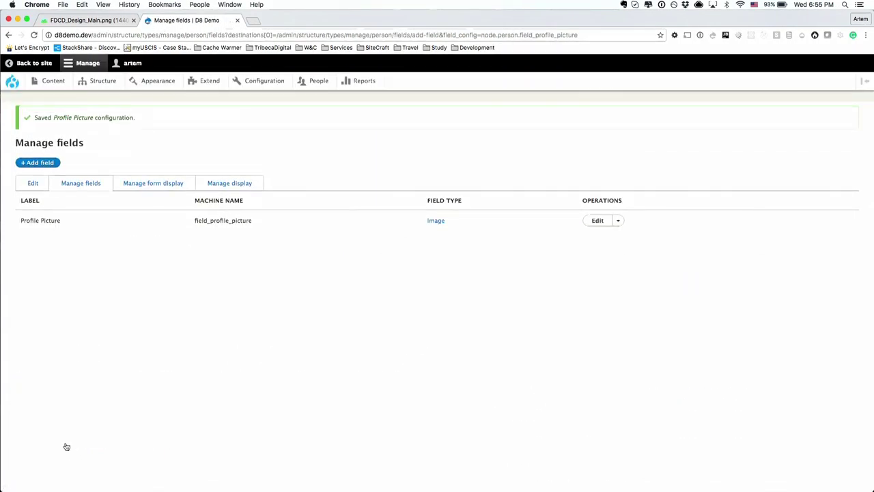
Add a Text (plain) field labelled Role to the Person content type, keeping its default settings.
{"action": "left_click", "coordinate": [39, 162]}
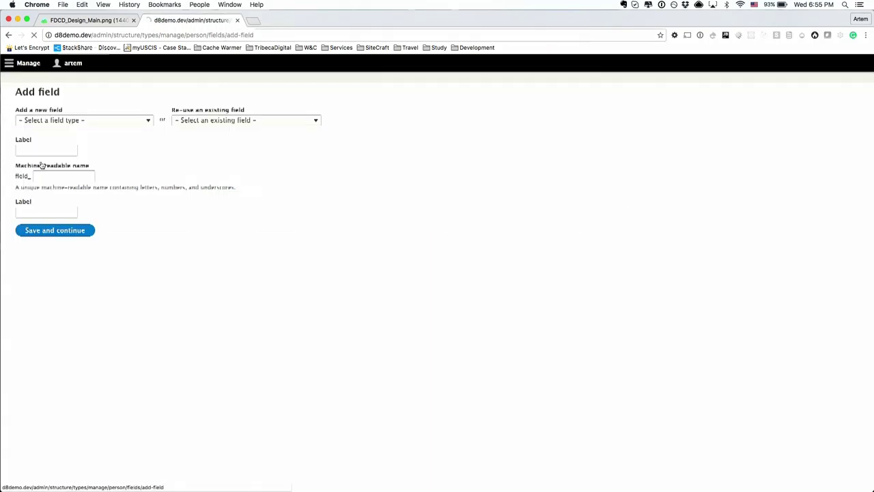
{"action": "left_click", "coordinate": [84, 140]}
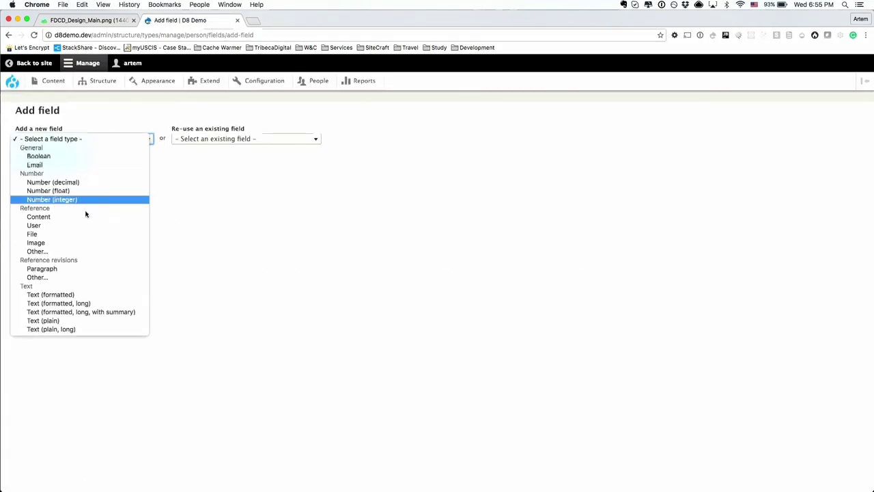
{"action": "left_click", "coordinate": [69, 321]}
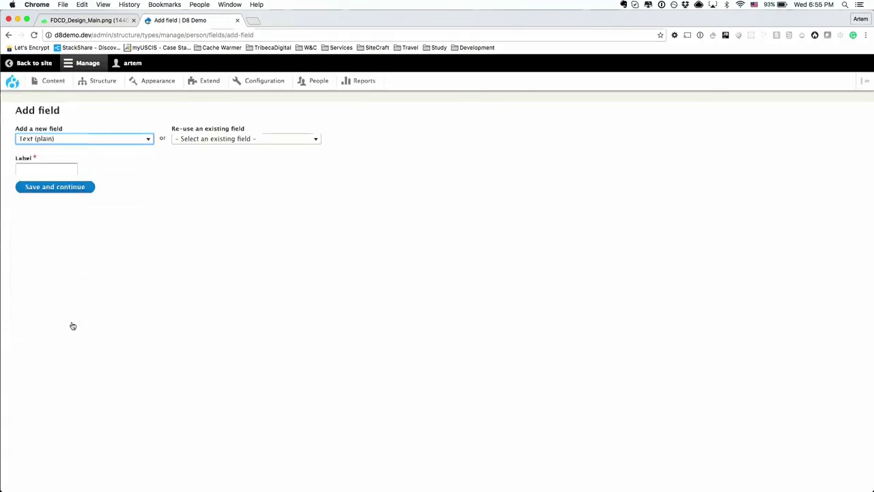
{"action": "left_click", "coordinate": [47, 171]}
{"action": "type", "text": "R"}
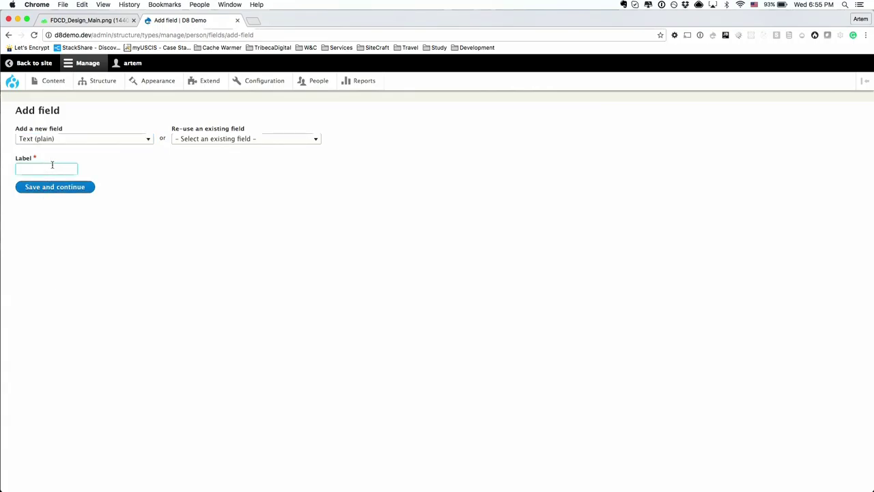
{"action": "type", "text": "ole"}
{"action": "left_click", "coordinate": [55, 209]}
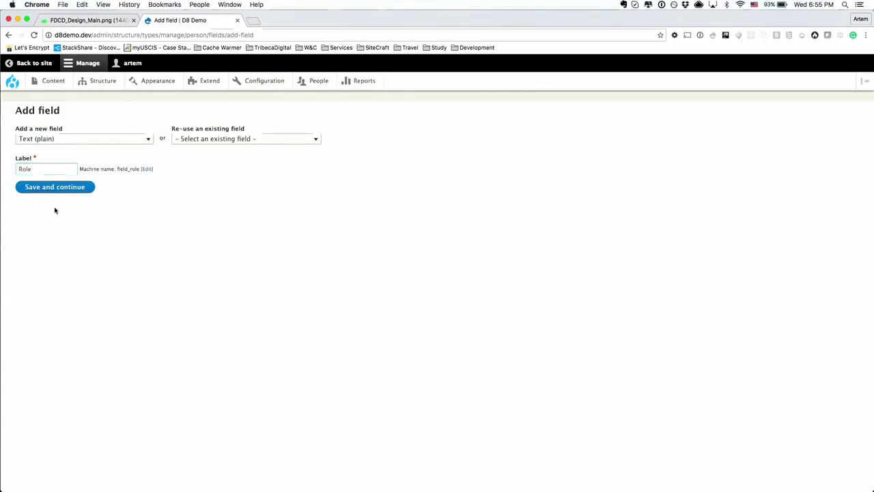
{"action": "left_click", "coordinate": [55, 187]}
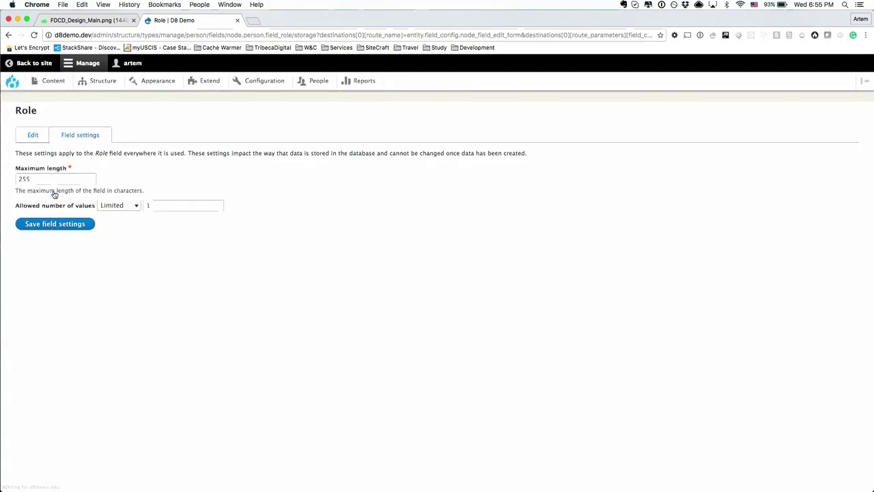
{"action": "left_click", "coordinate": [58, 226]}
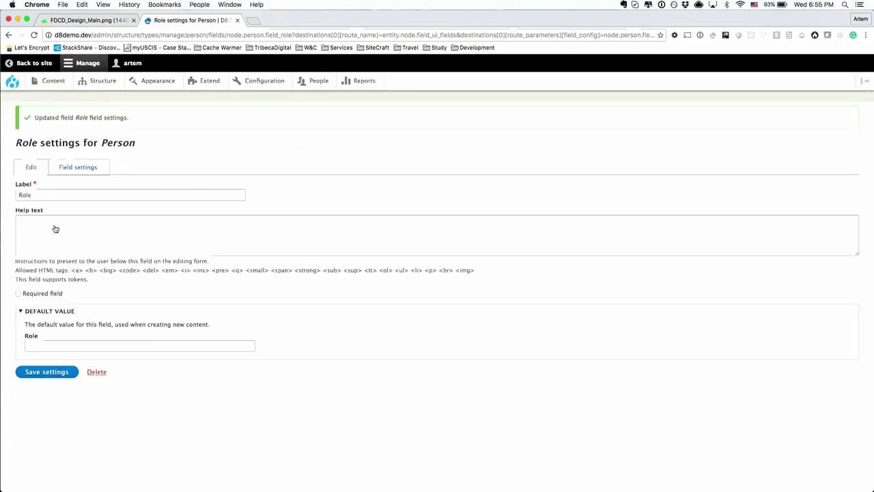
{"action": "left_click", "coordinate": [46, 371]}
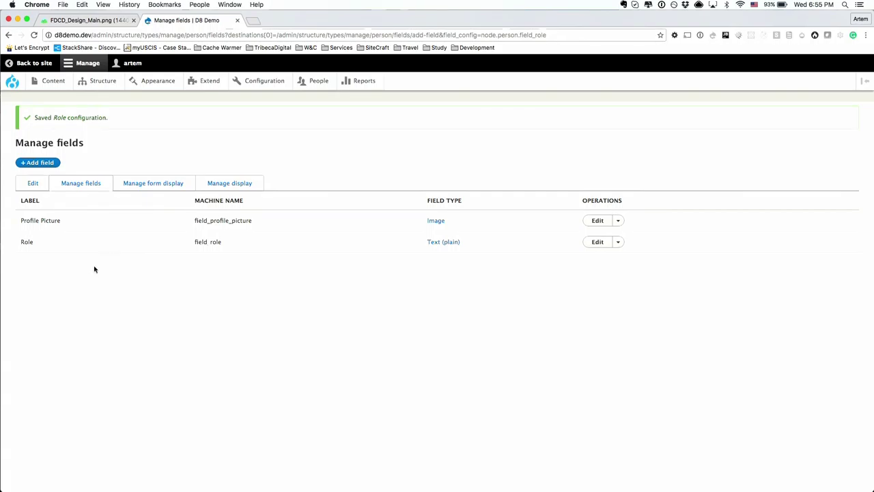
In Person's default display, hide the Profile Picture and Role labels, disable Links, and save.
{"action": "left_click", "coordinate": [211, 183]}
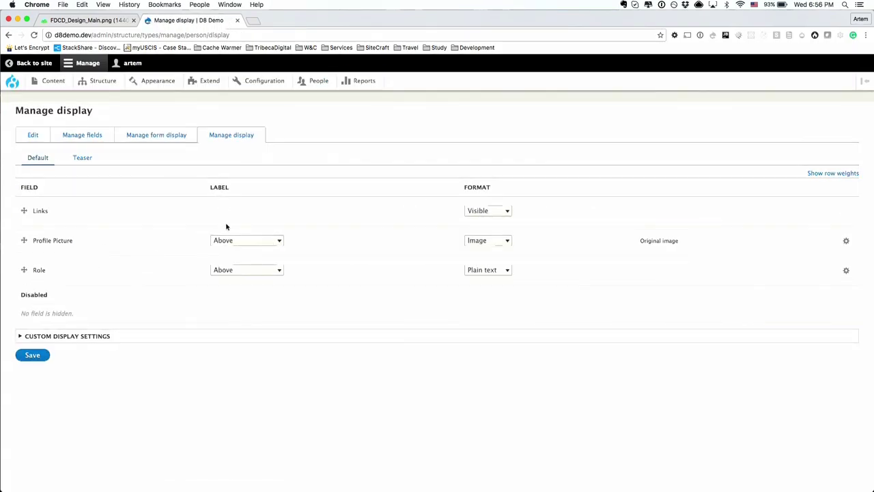
{"action": "left_click", "coordinate": [240, 240]}
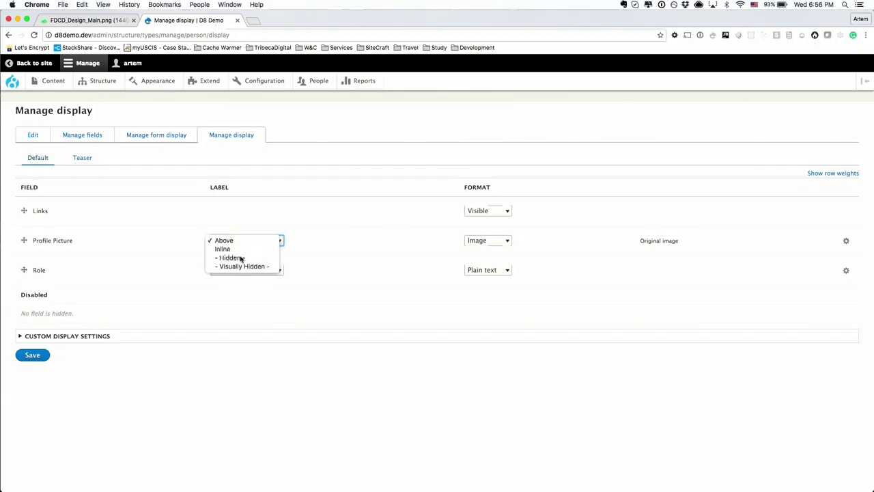
{"action": "left_click", "coordinate": [240, 259]}
{"action": "left_click", "coordinate": [251, 268]}
{"action": "left_click", "coordinate": [246, 293]}
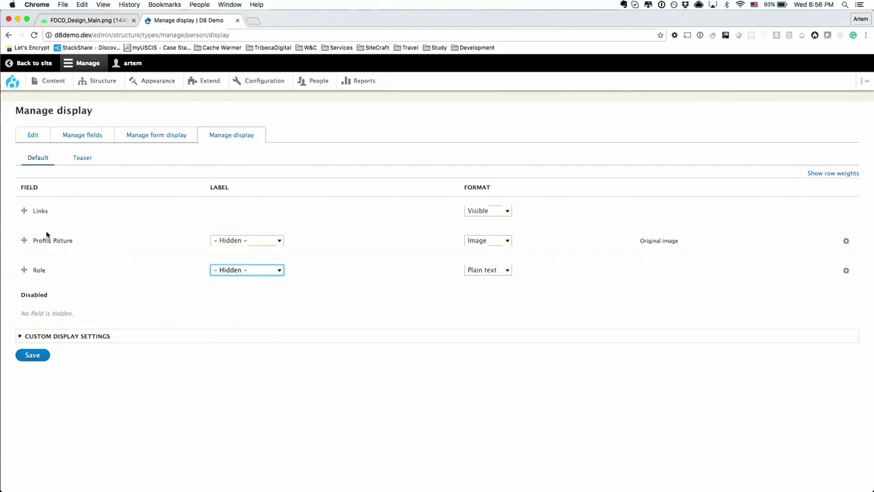
{"action": "left_click_drag", "start_coordinate": [23, 212], "coordinate": [24, 325]}
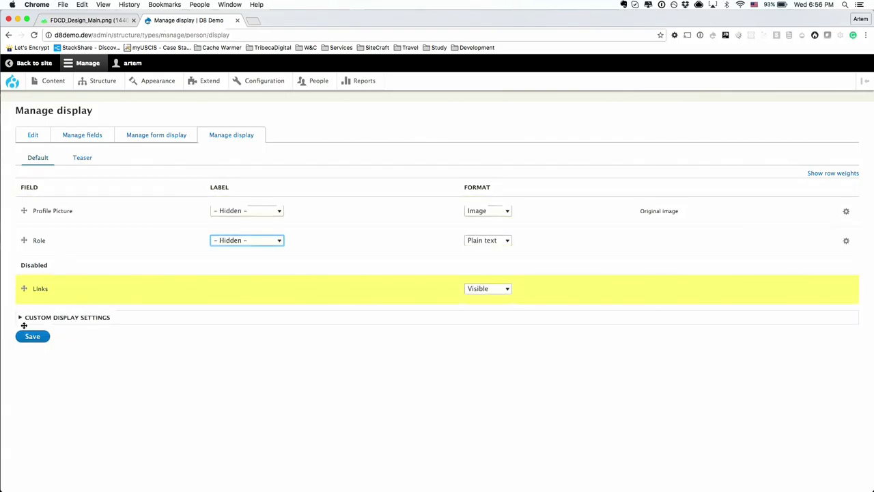
{"action": "left_click", "coordinate": [32, 308]}
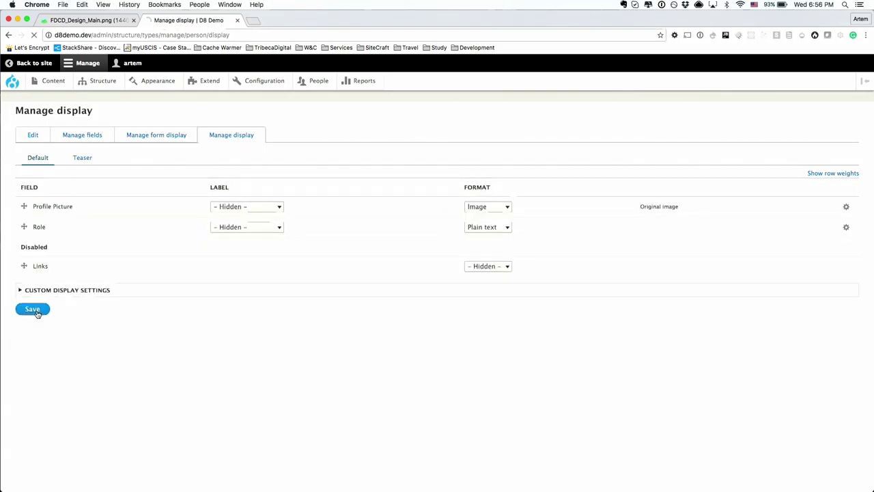
Start a new Person entry and set its name to Tye Sheridan, the first actor pictured in the design mockup.
{"action": "mouse_move", "coordinate": [55, 101]}
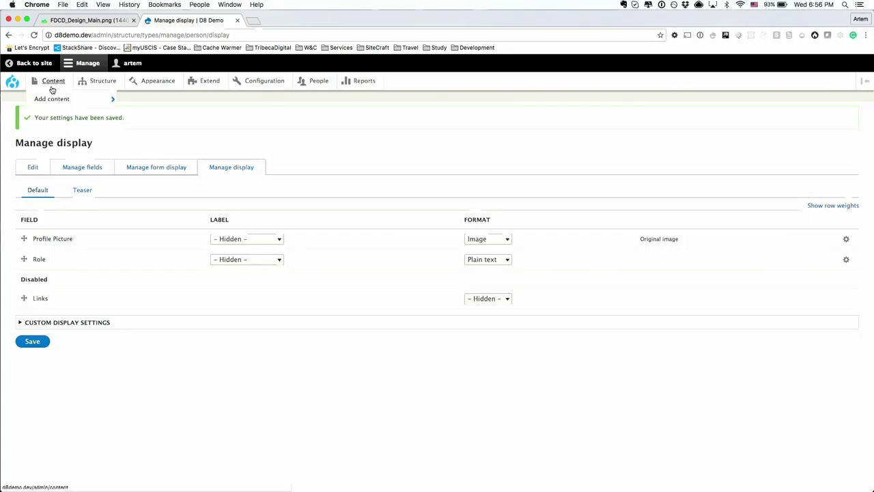
{"action": "mouse_move", "coordinate": [59, 84]}
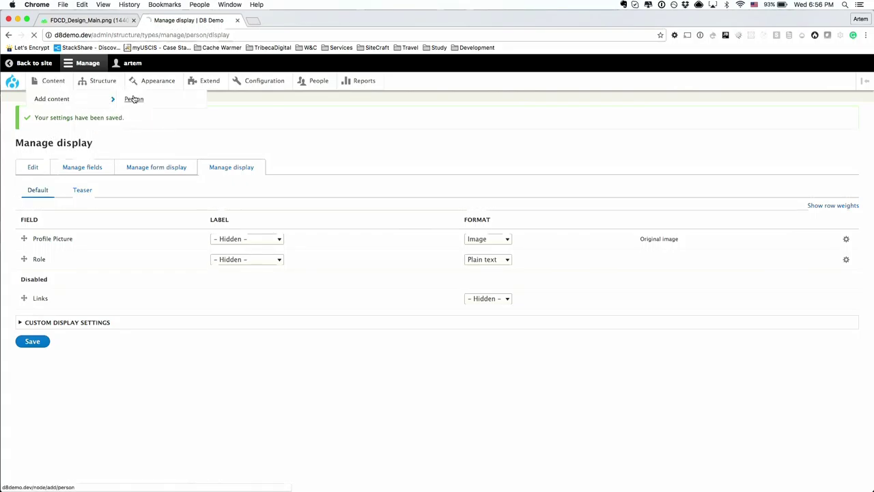
{"action": "left_click", "coordinate": [89, 21]}
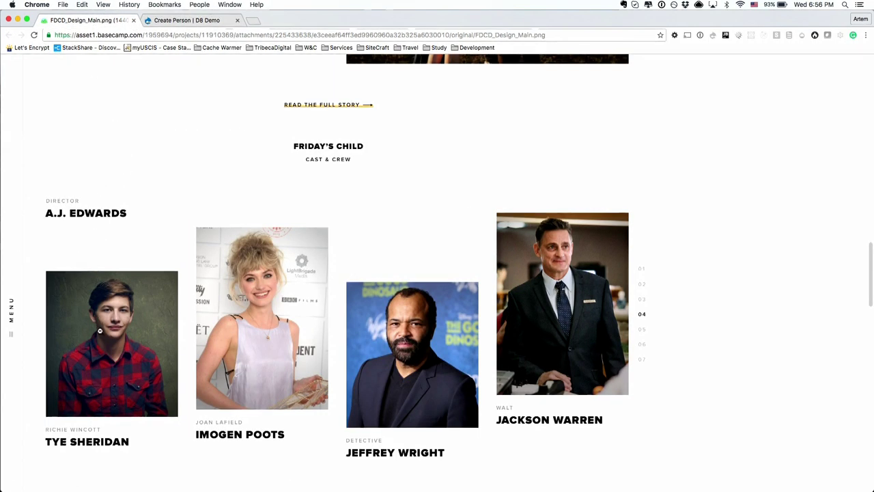
{"action": "left_click", "coordinate": [183, 20]}
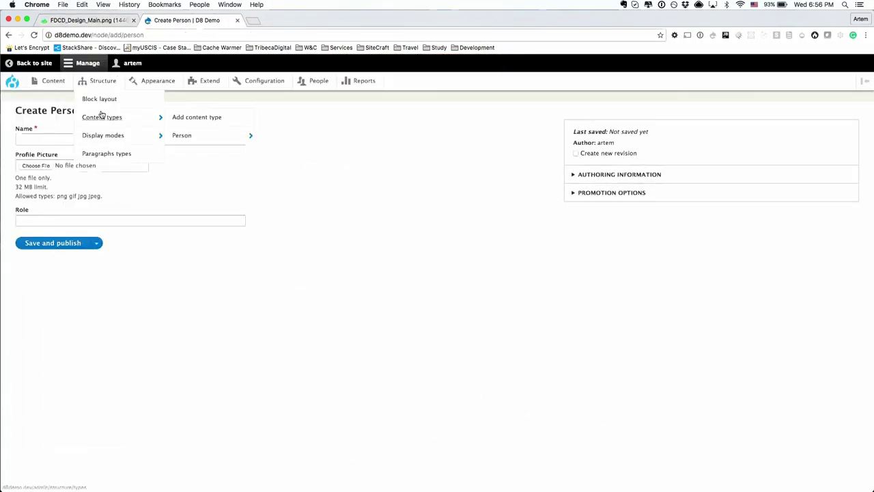
{"action": "left_click", "coordinate": [58, 140]}
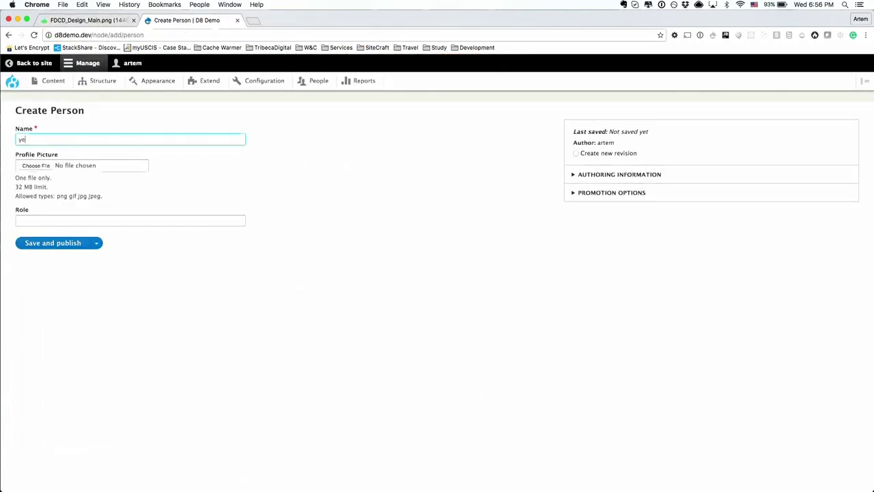
{"action": "type", "text": "Ty"}
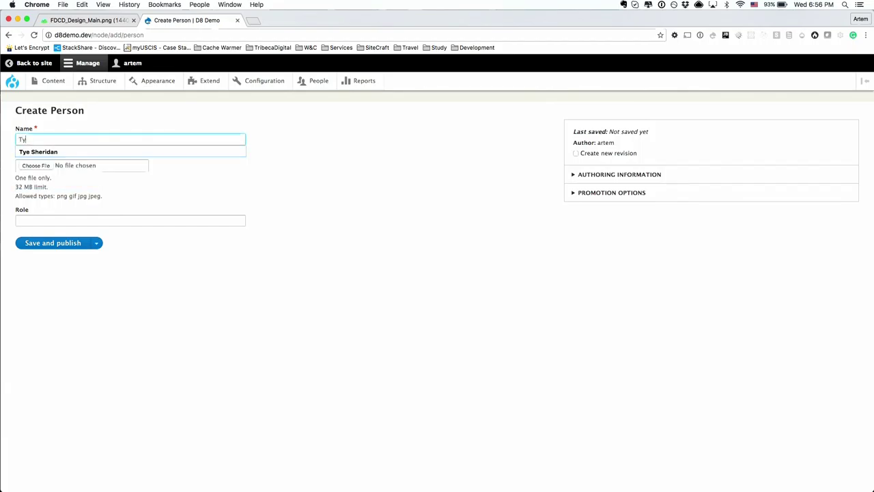
{"action": "type", "text": "e"}
{"action": "key", "text": "Down"}
{"action": "key", "text": "Return"}
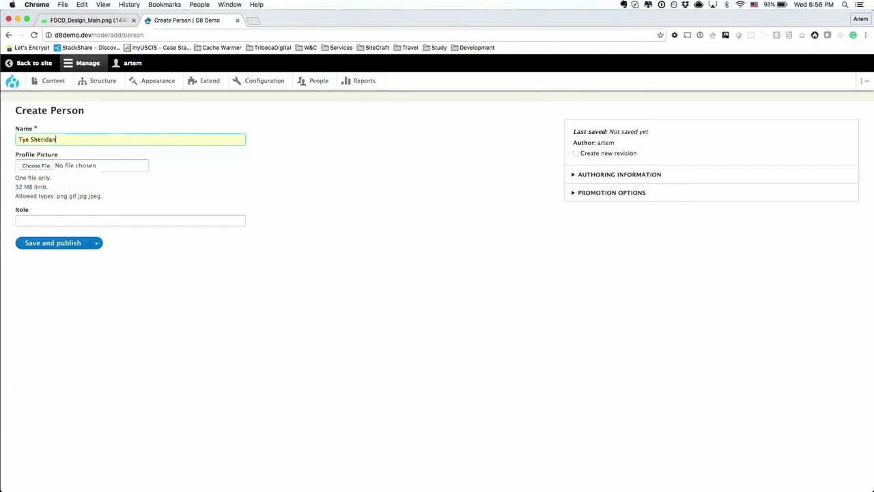
Upload tye.png from the demo folder as the person's profile picture.
{"action": "left_click", "coordinate": [36, 166]}
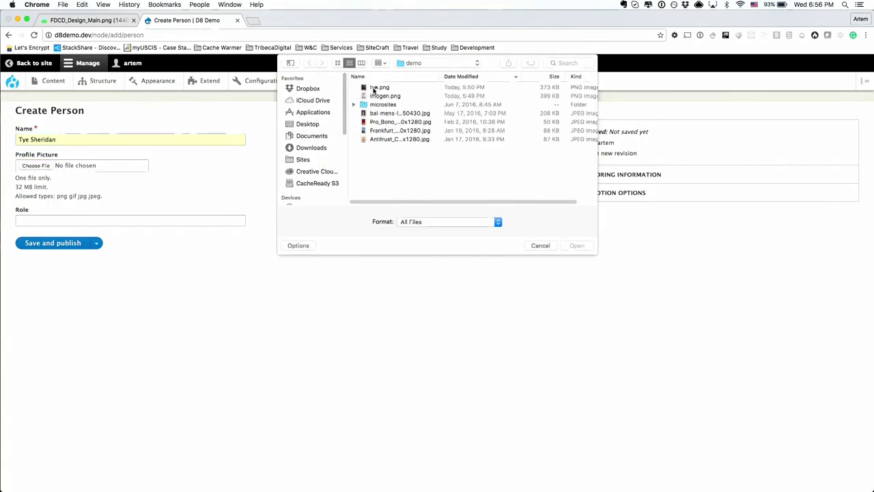
{"action": "left_click", "coordinate": [375, 88]}
{"action": "double_click", "coordinate": [376, 88]}
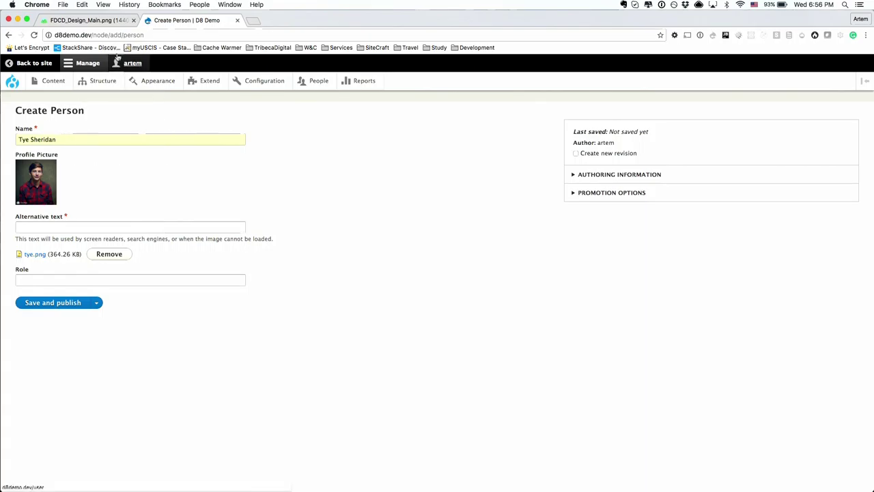
Check the actor's role in the Cast & Crew mockup and enter Richie as the person's role.
{"action": "left_click", "coordinate": [97, 19]}
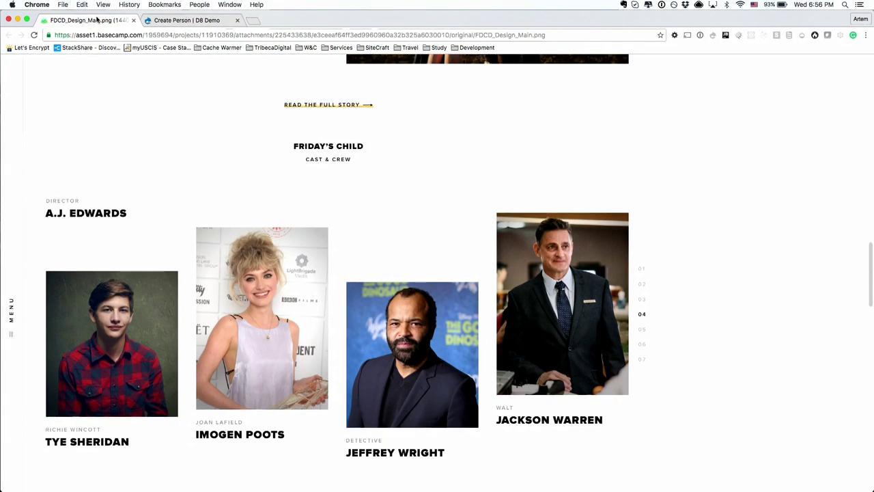
{"action": "left_click", "coordinate": [158, 20]}
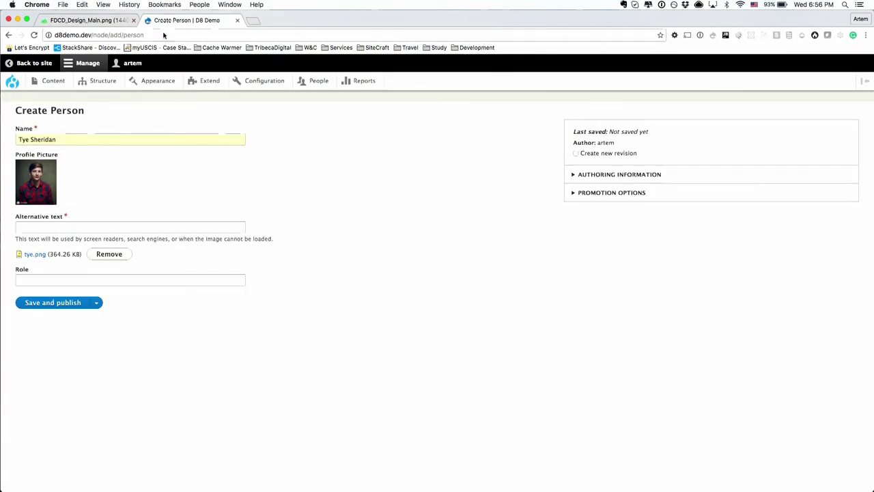
{"action": "left_click", "coordinate": [118, 278]}
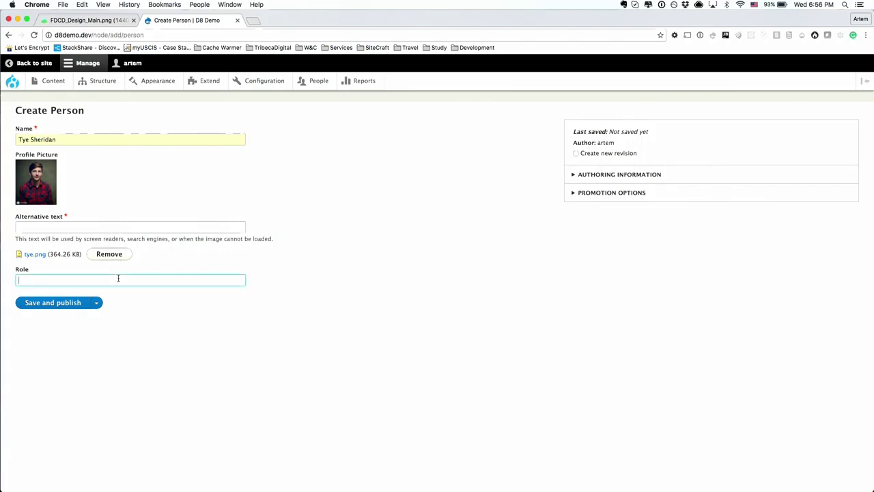
{"action": "type", "text": "Richie"}
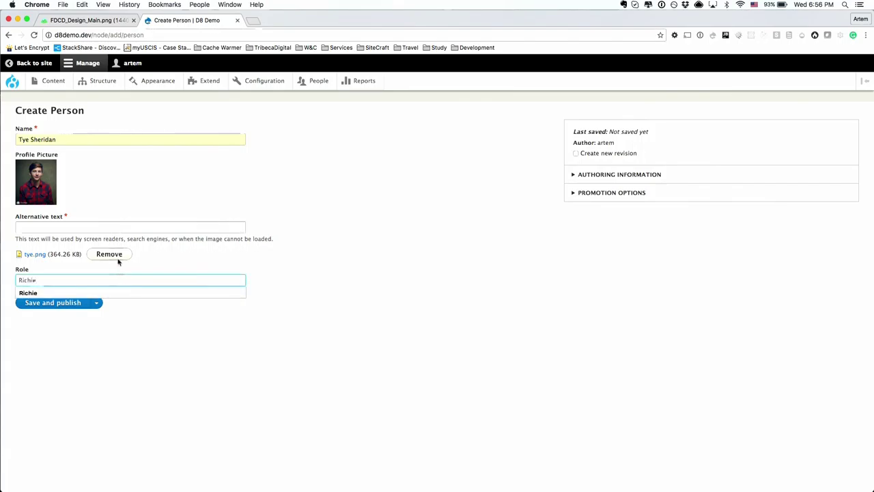
Set the profile picture's alternative text to Tye, then save and publish the person entry.
{"action": "left_click", "coordinate": [104, 227]}
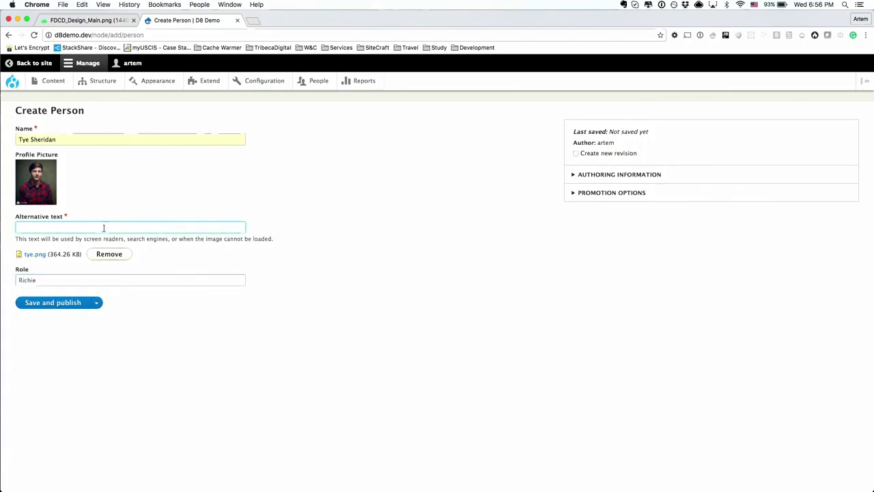
{"action": "type", "text": "Tye"}
{"action": "left_click", "coordinate": [77, 304]}
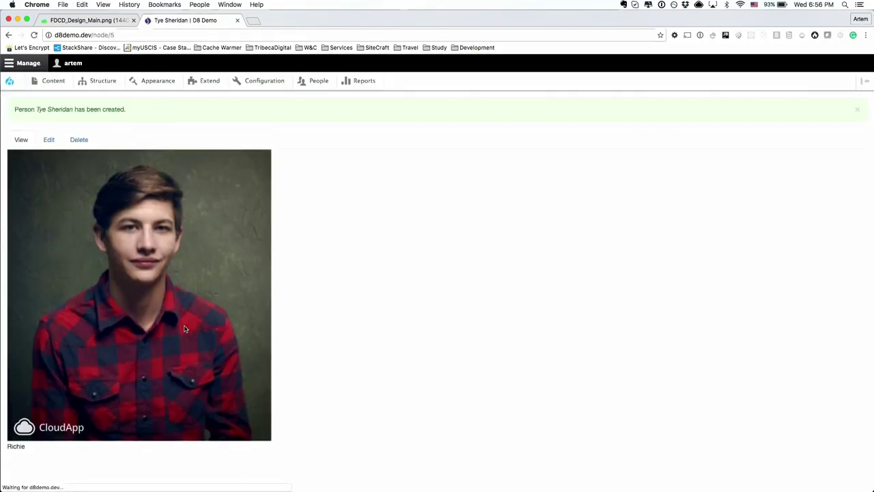
Start another Person entry and set its name to Imogen Poots.
{"action": "mouse_move", "coordinate": [52, 81]}
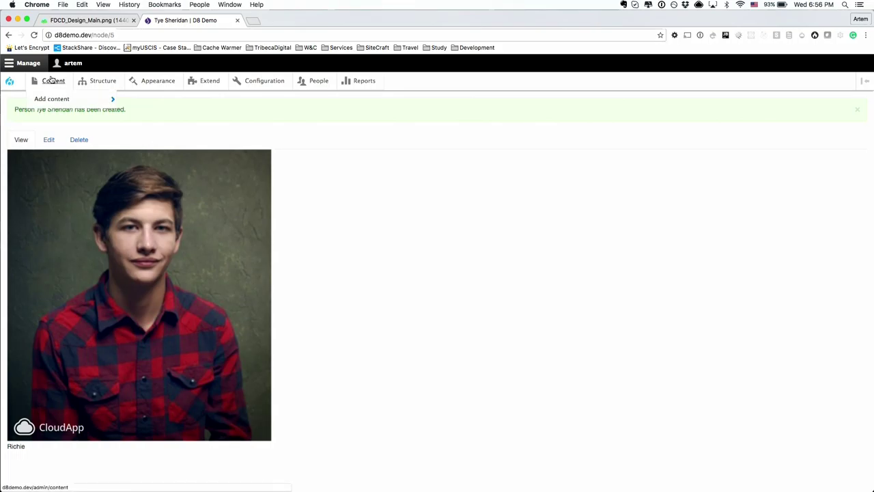
{"action": "mouse_move", "coordinate": [52, 99]}
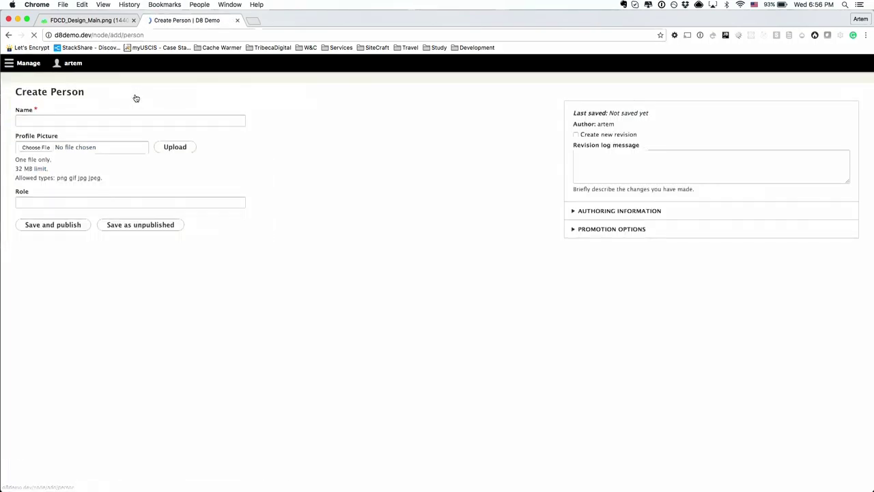
{"action": "left_click", "coordinate": [106, 140]}
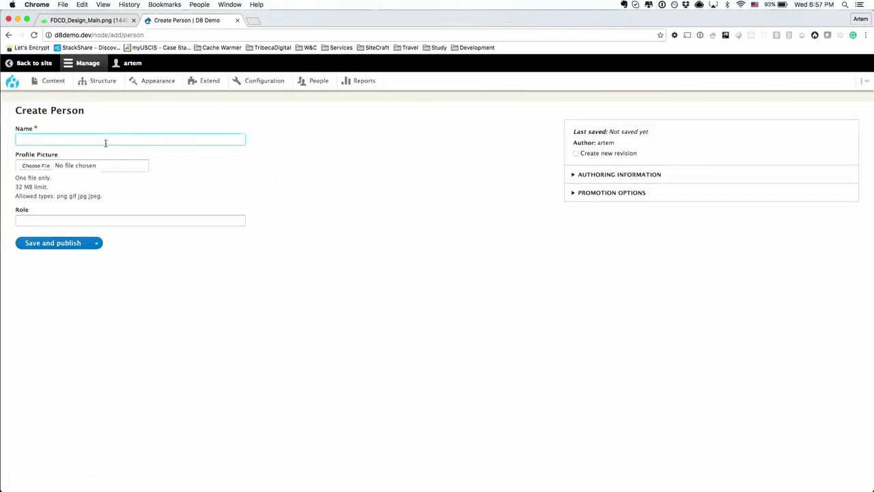
{"action": "type", "text": "Imogen Poots"}
Upload imogen.png from the demo folder as the profile picture and set its alternative text to Imogen.
{"action": "left_click", "coordinate": [103, 152]}
{"action": "left_click", "coordinate": [40, 166]}
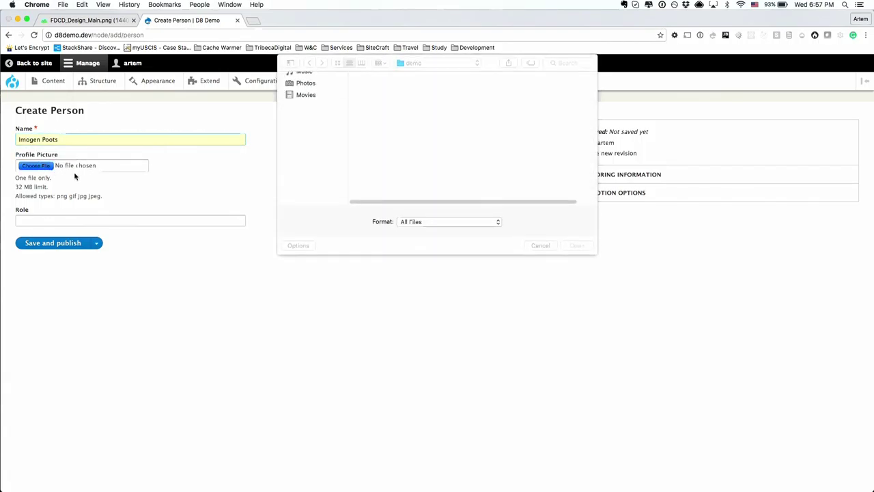
{"action": "left_click", "coordinate": [372, 96]}
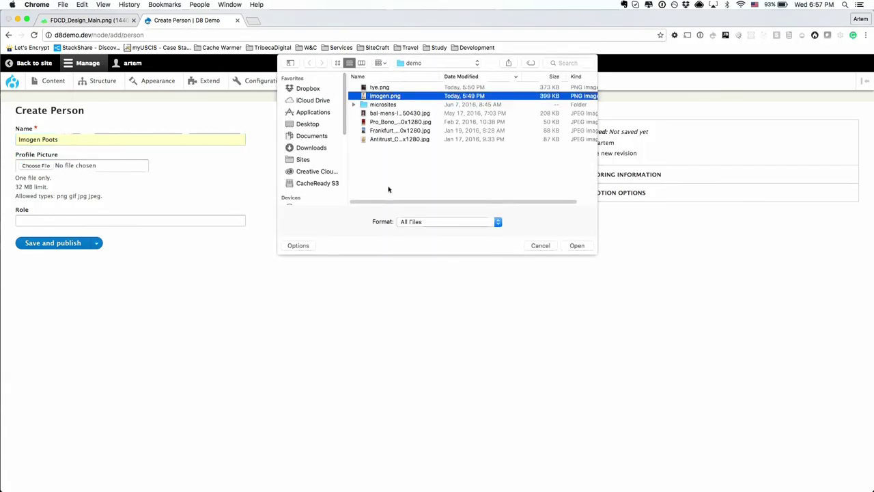
{"action": "left_click", "coordinate": [578, 246]}
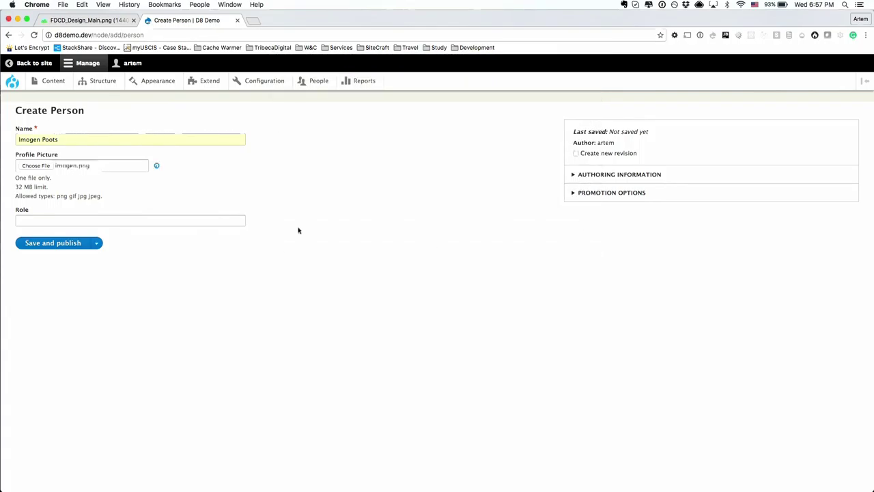
{"action": "left_click", "coordinate": [66, 226]}
{"action": "type", "text": "Imog"}
{"action": "left_click", "coordinate": [30, 239]}
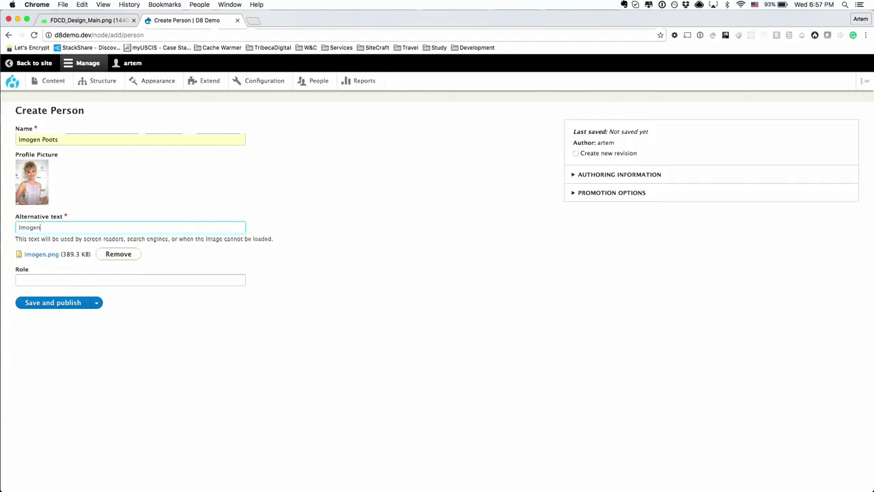
Check the actress's role in the Cast & Crew mockup, enter Joan as the role, and save and publish the entry.
{"action": "left_click", "coordinate": [90, 20]}
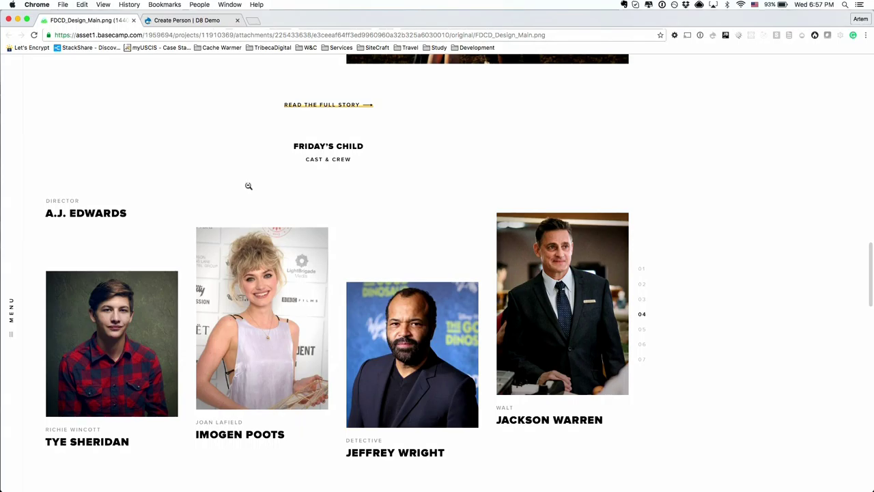
{"action": "left_click", "coordinate": [186, 20]}
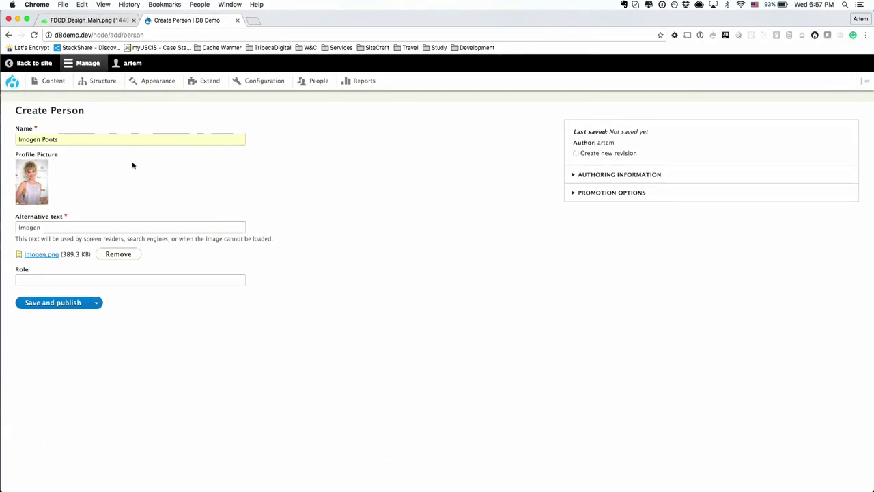
{"action": "left_click", "coordinate": [108, 278]}
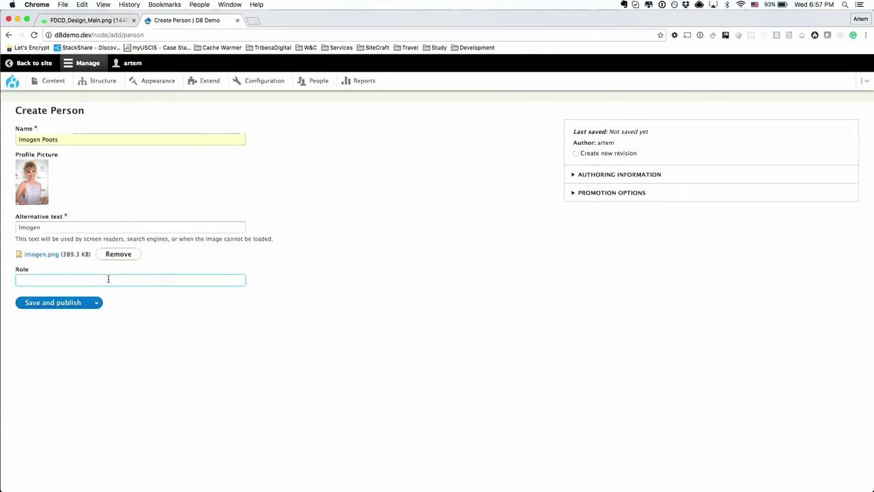
{"action": "type", "text": "Joan"}
{"action": "left_click", "coordinate": [69, 306]}
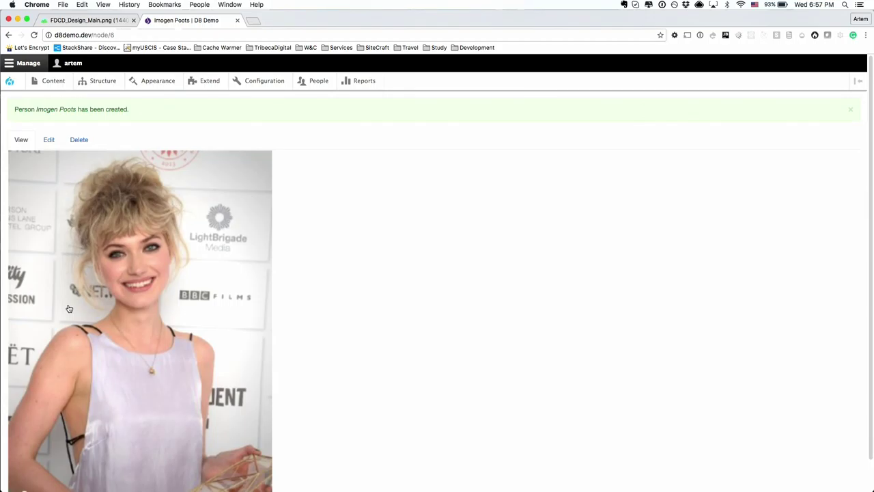
Create a paragraphs type labelled Cast & Crew Section and start adding a field to it.
{"action": "mouse_move", "coordinate": [107, 87]}
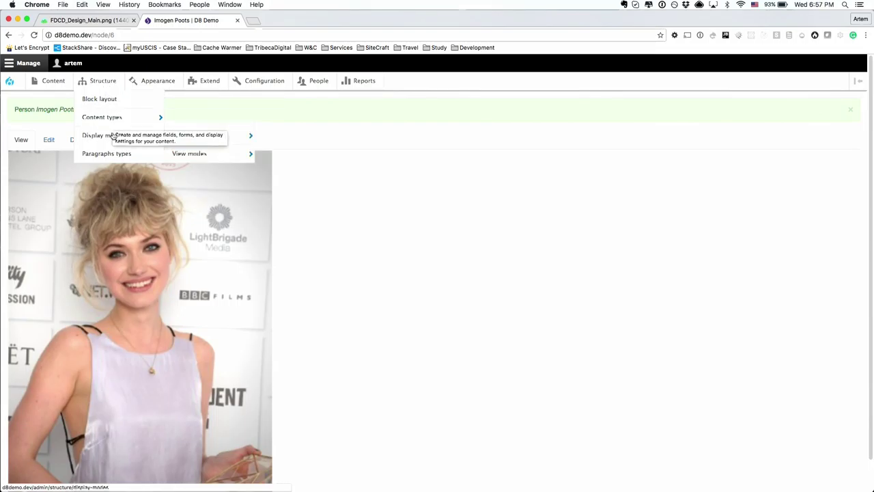
{"action": "left_click", "coordinate": [114, 154]}
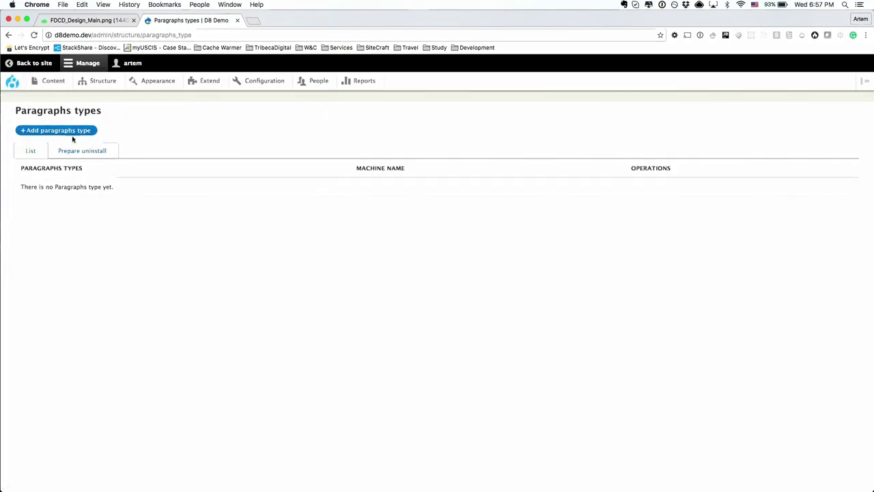
{"action": "left_click", "coordinate": [71, 131]}
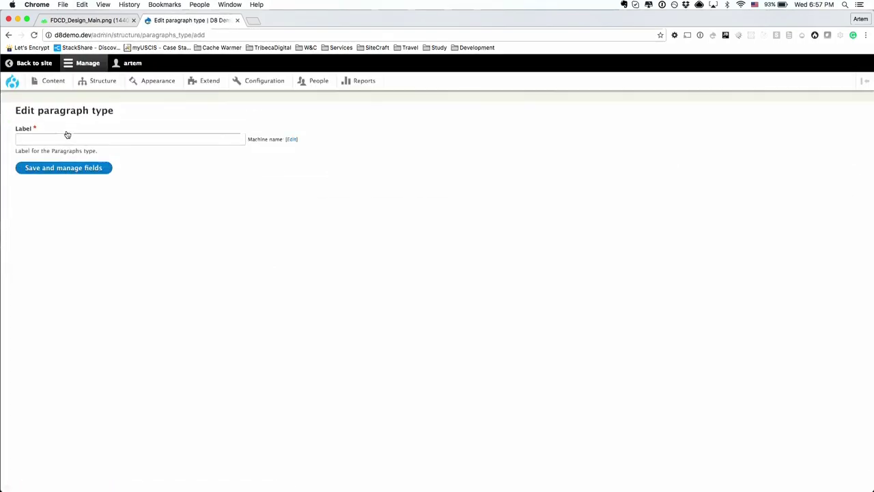
{"action": "left_click", "coordinate": [75, 138]}
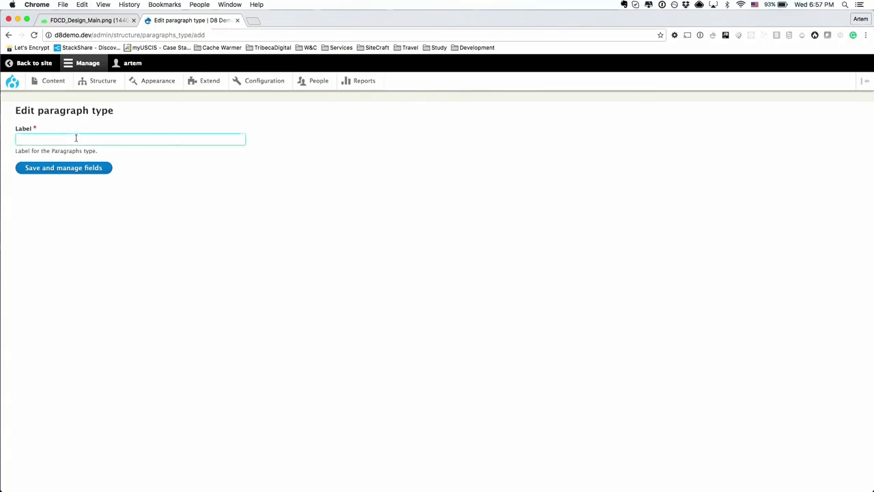
{"action": "type", "text": "Cast"}
{"action": "key", "text": "Down"}
{"action": "key", "text": "Down"}
{"action": "key", "text": "Return"}
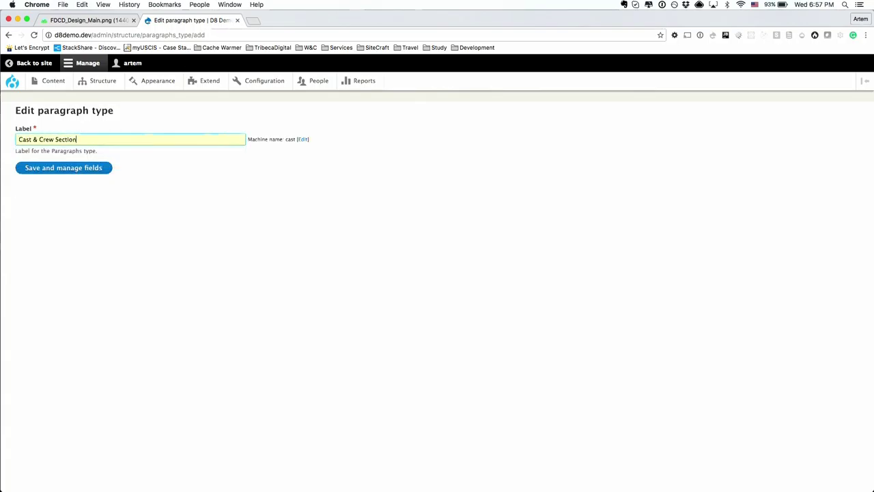
{"action": "left_click", "coordinate": [66, 167]}
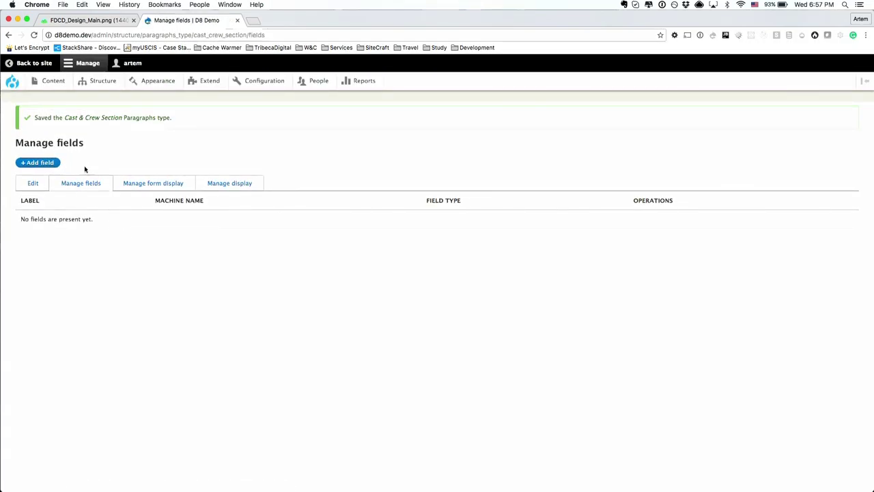
{"action": "left_click", "coordinate": [39, 164]}
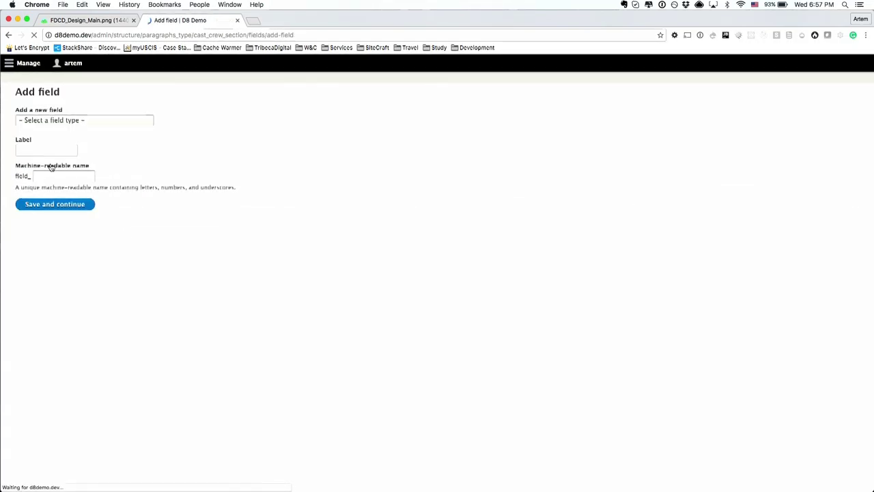
Review the design mockup's Cast & Crew area and compare the headings of its Synopsis, Gallery and Partnership sections.
{"action": "left_click", "coordinate": [104, 22]}
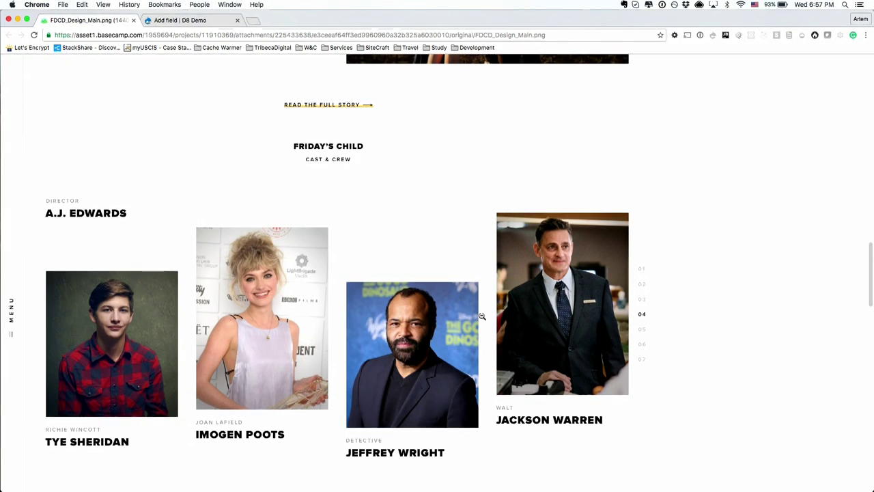
{"action": "left_click", "coordinate": [195, 22]}
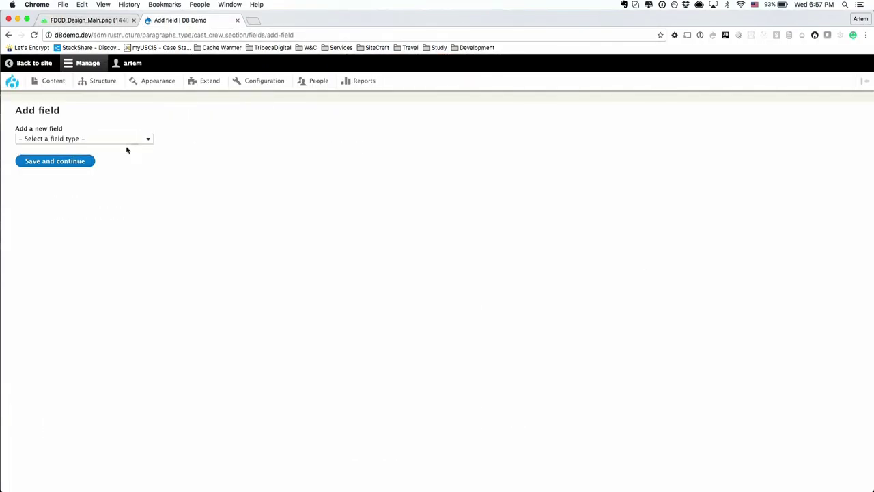
{"action": "left_click", "coordinate": [88, 22]}
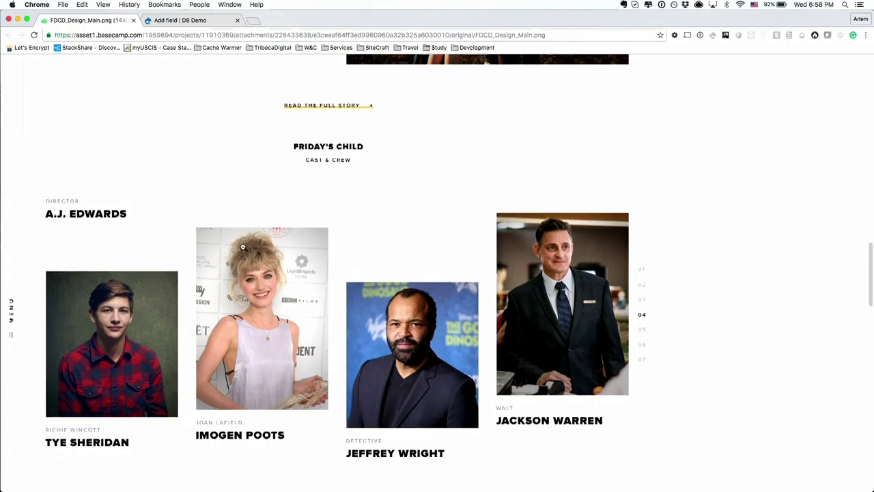
{"action": "scroll", "coordinate": [243, 247], "scroll_direction": "up", "scroll_amount": 10}
{"action": "scroll", "coordinate": [242, 247], "scroll_direction": "up", "scroll_amount": 4}
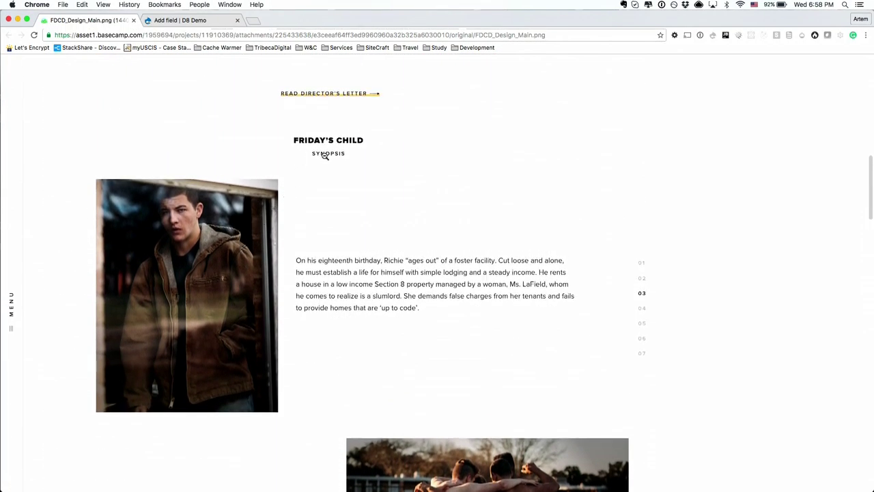
{"action": "scroll", "coordinate": [318, 157], "scroll_direction": "down", "scroll_amount": 10}
{"action": "scroll", "coordinate": [335, 267], "scroll_direction": "down", "scroll_amount": 14}
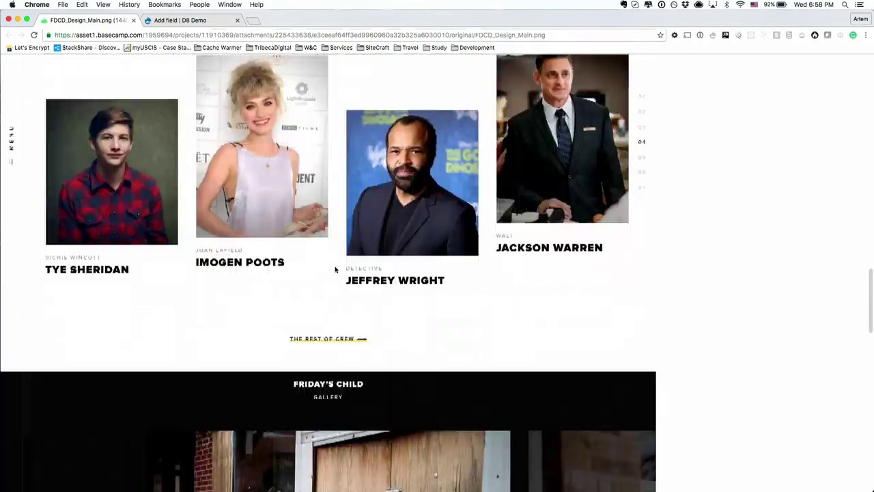
{"action": "scroll", "coordinate": [315, 216], "scroll_direction": "down", "scroll_amount": 7}
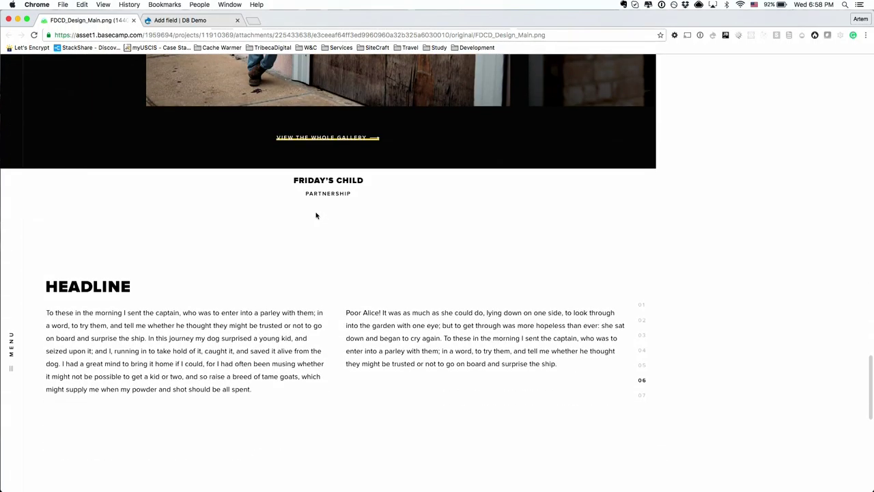
{"action": "left_click", "coordinate": [204, 21]}
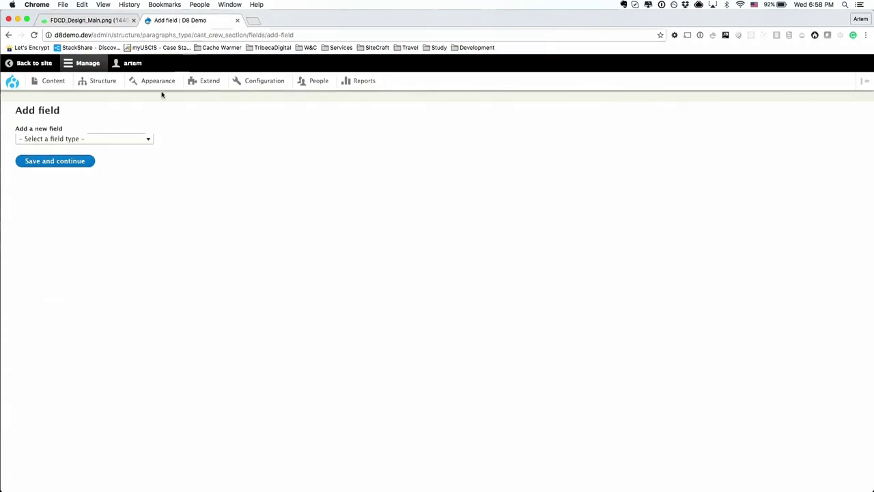
Add a Text (plain) field labelled Section Title to the Cast & Crew Section, keeping its default settings.
{"action": "left_click", "coordinate": [129, 138]}
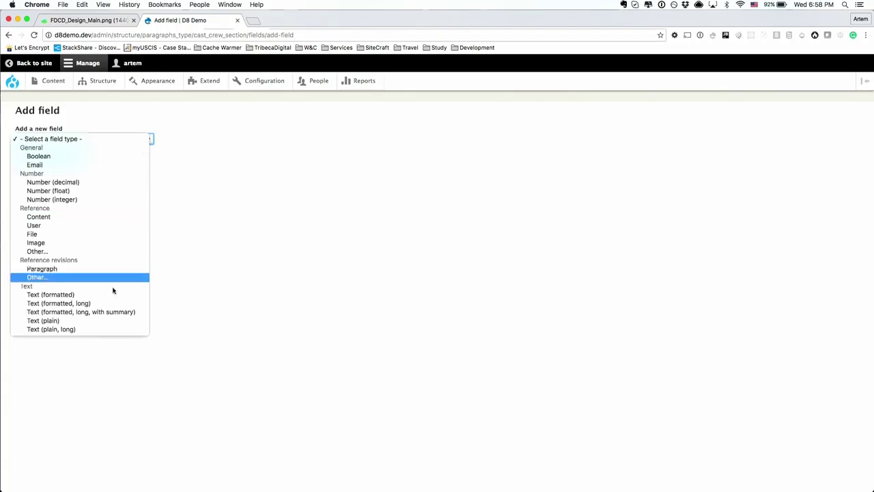
{"action": "left_click", "coordinate": [80, 321]}
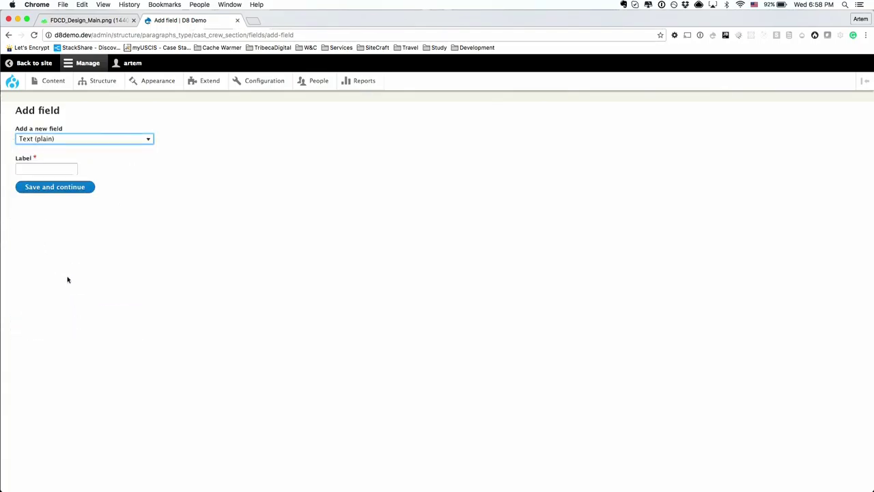
{"action": "left_click", "coordinate": [46, 172]}
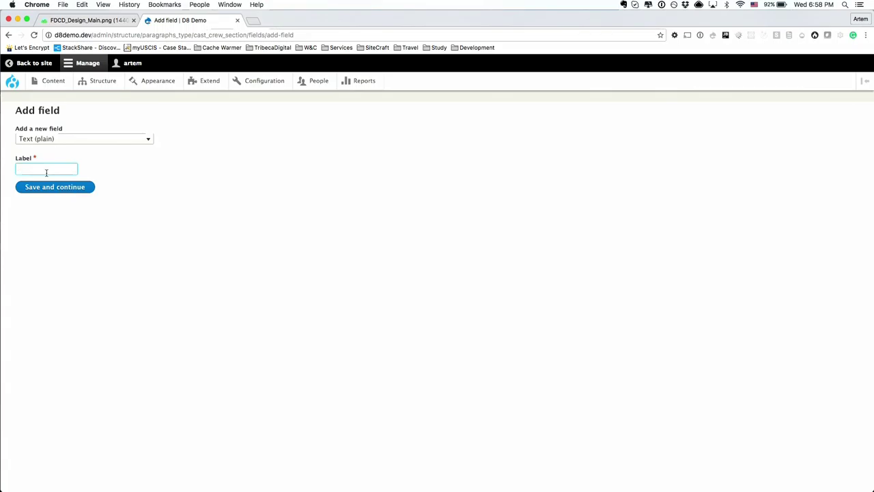
{"action": "type", "text": "Section "}
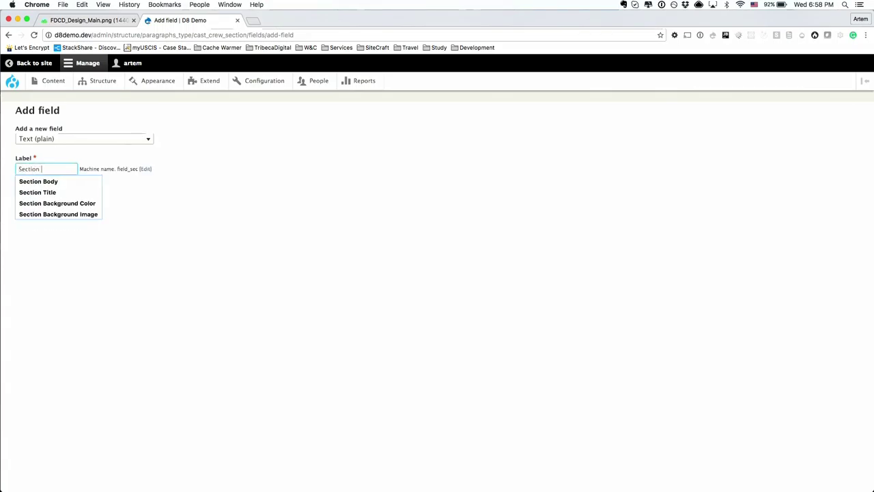
{"action": "type", "text": "Title"}
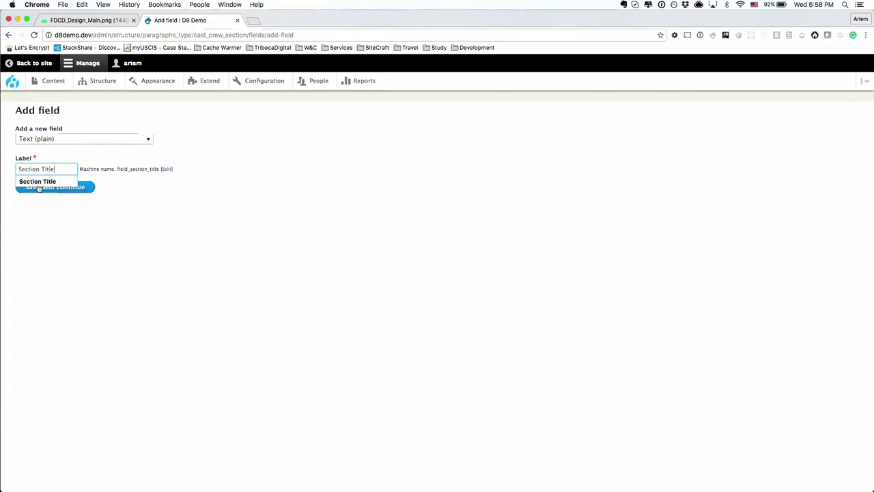
{"action": "left_click", "coordinate": [38, 182]}
{"action": "left_click", "coordinate": [46, 189]}
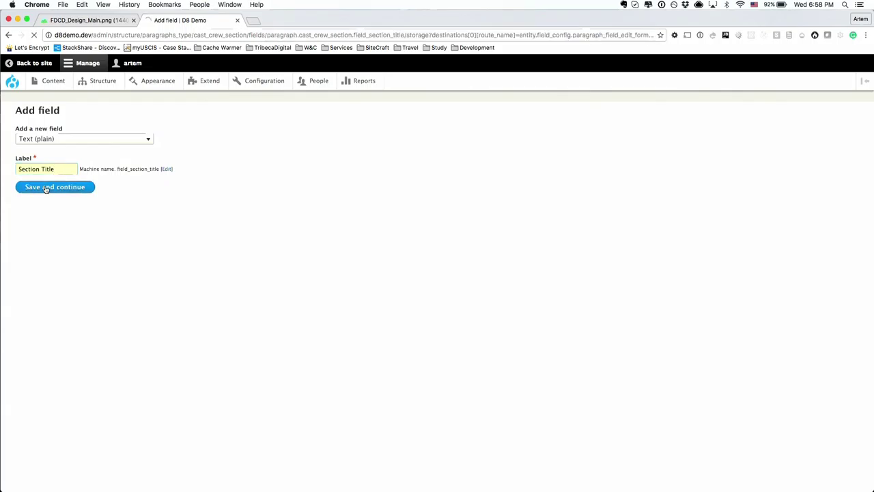
{"action": "left_click", "coordinate": [82, 223]}
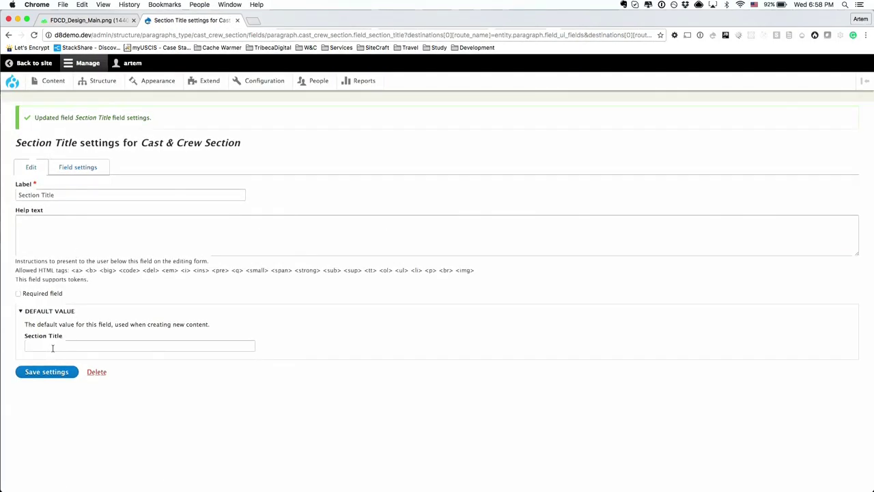
{"action": "left_click", "coordinate": [51, 368]}
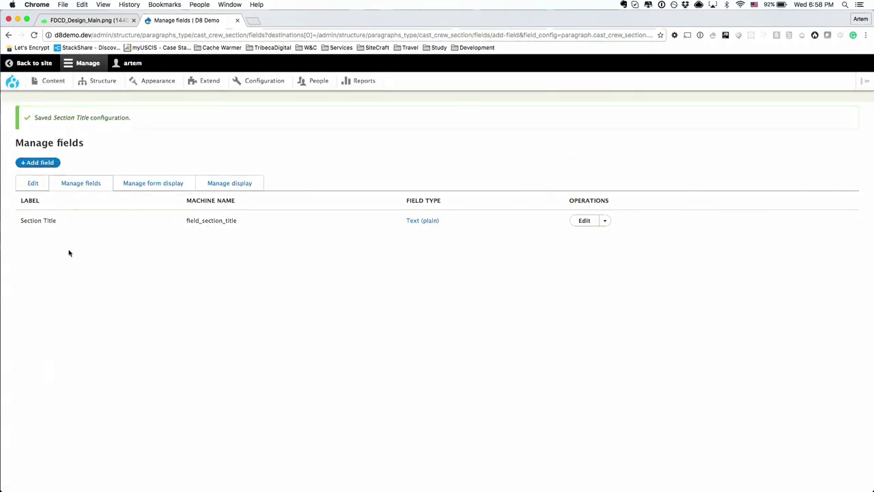
Add a Content reference field labelled Cast to the Cast & Crew Section paragraphs type.
{"action": "left_click", "coordinate": [50, 168]}
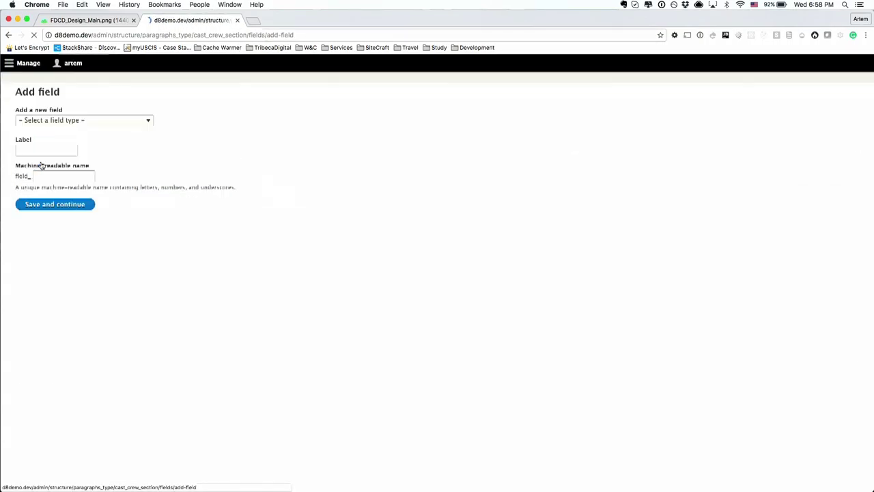
{"action": "left_click", "coordinate": [91, 140]}
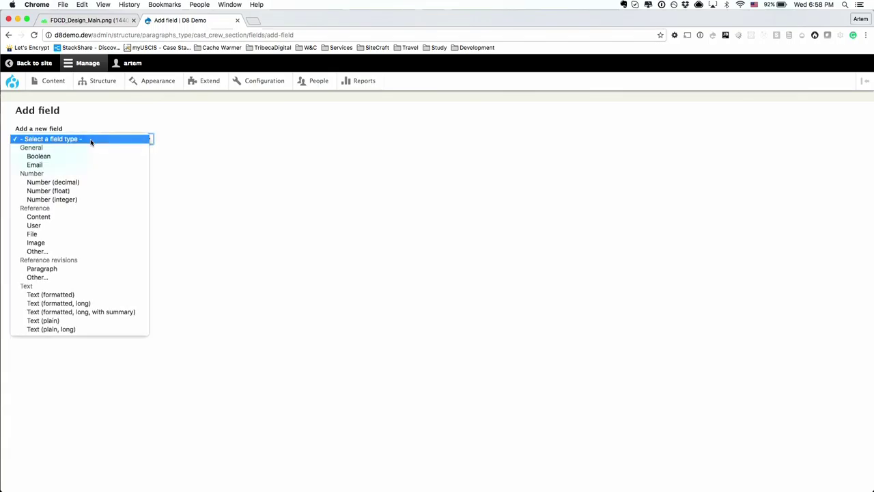
{"action": "left_click", "coordinate": [62, 217]}
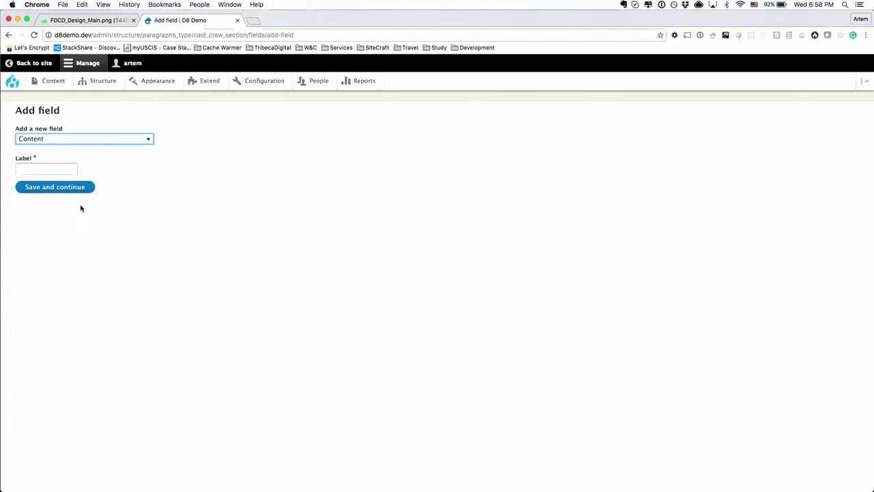
{"action": "left_click", "coordinate": [63, 170]}
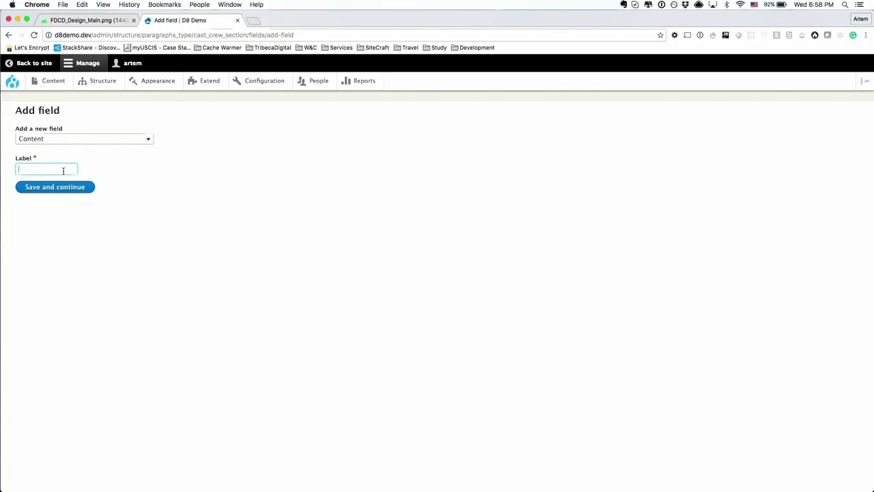
{"action": "type", "text": "Cast"}
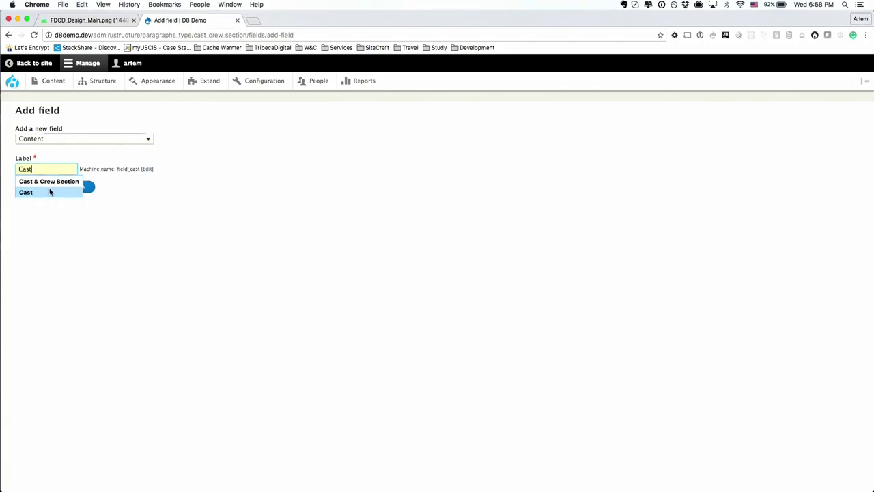
{"action": "left_click", "coordinate": [50, 192]}
{"action": "left_click", "coordinate": [55, 188]}
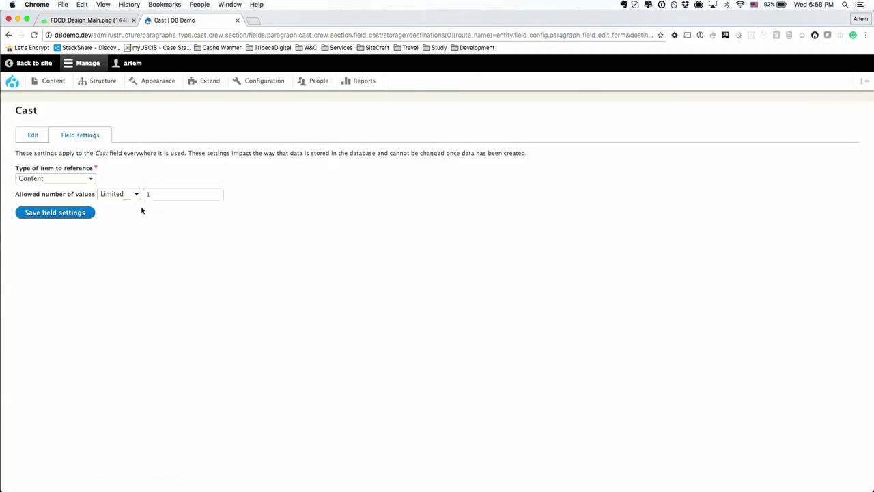
Check the people shown in the Cast & Crew mockup and limit the Cast field to 4 values, saving the field settings.
{"action": "left_click", "coordinate": [107, 21]}
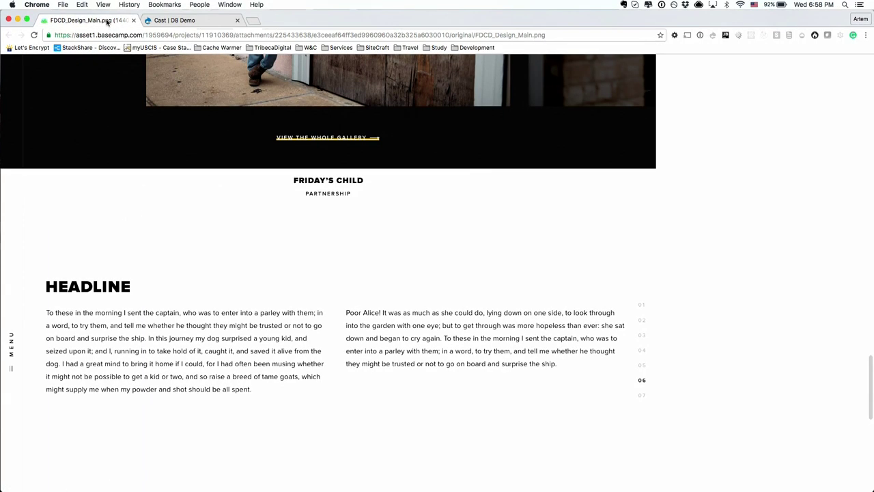
{"action": "scroll", "coordinate": [214, 117], "scroll_direction": "up", "scroll_amount": 10}
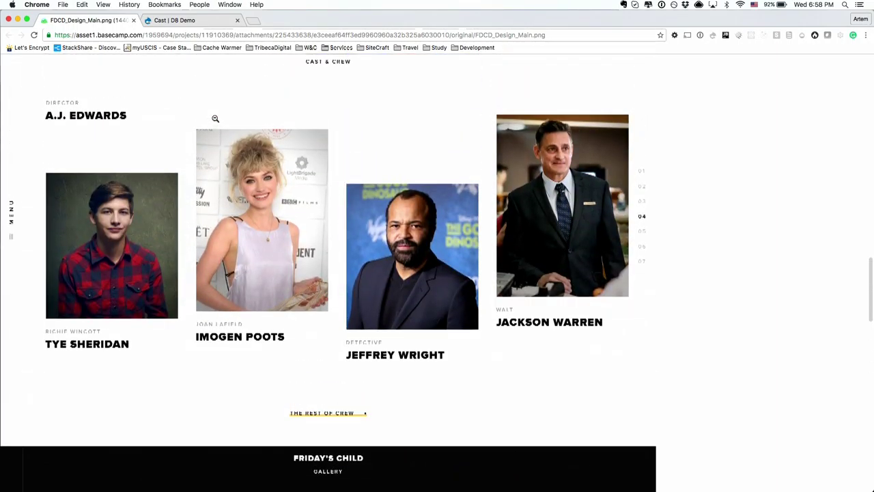
{"action": "left_click", "coordinate": [198, 18]}
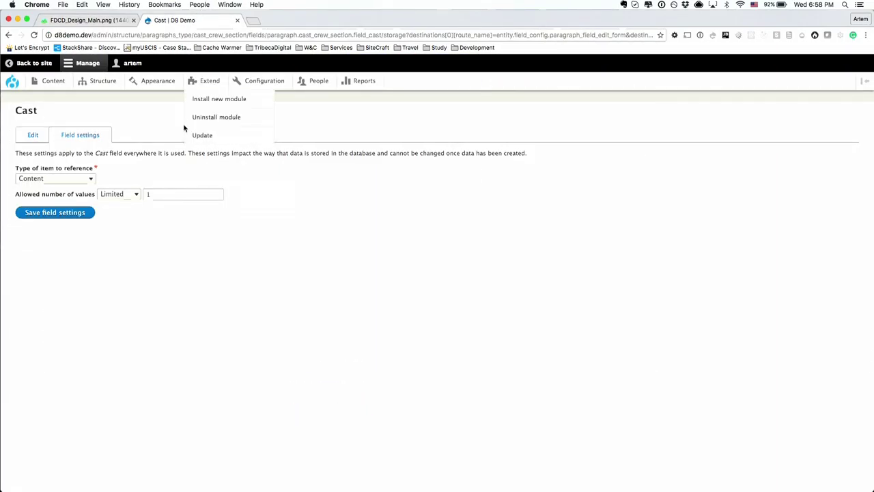
{"action": "left_click", "coordinate": [174, 195]}
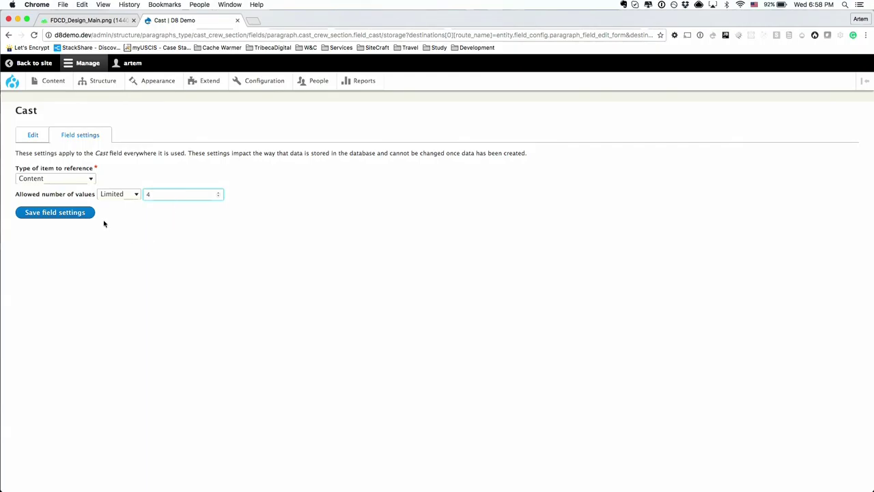
{"action": "left_click", "coordinate": [78, 213]}
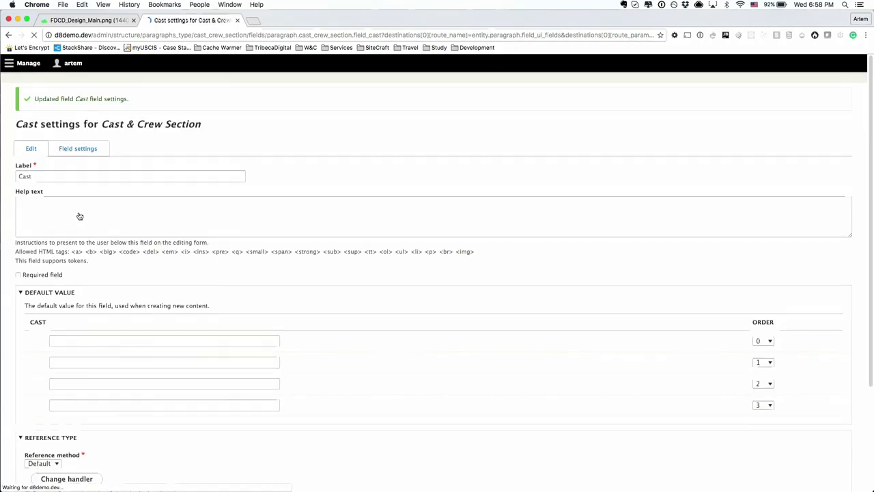
Restrict the Cast field's references to the Person content type and save its settings.
{"action": "scroll", "coordinate": [141, 225], "scroll_direction": "down", "scroll_amount": 3}
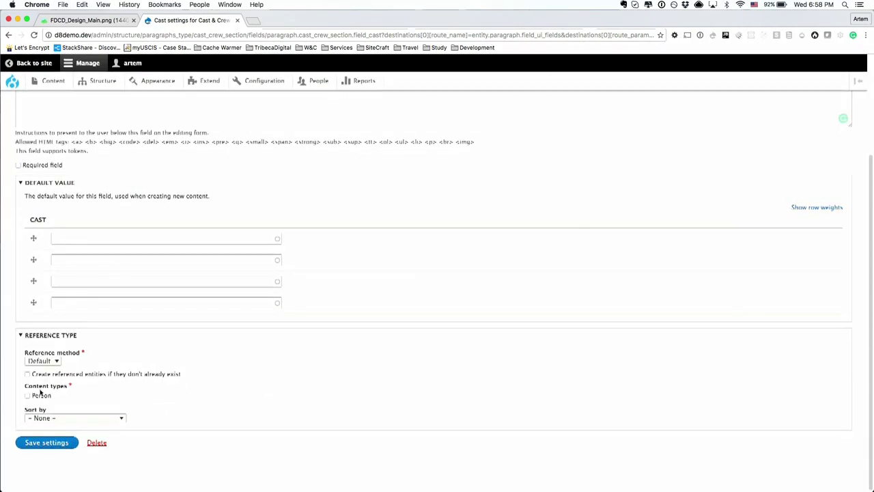
{"action": "left_click", "coordinate": [48, 444]}
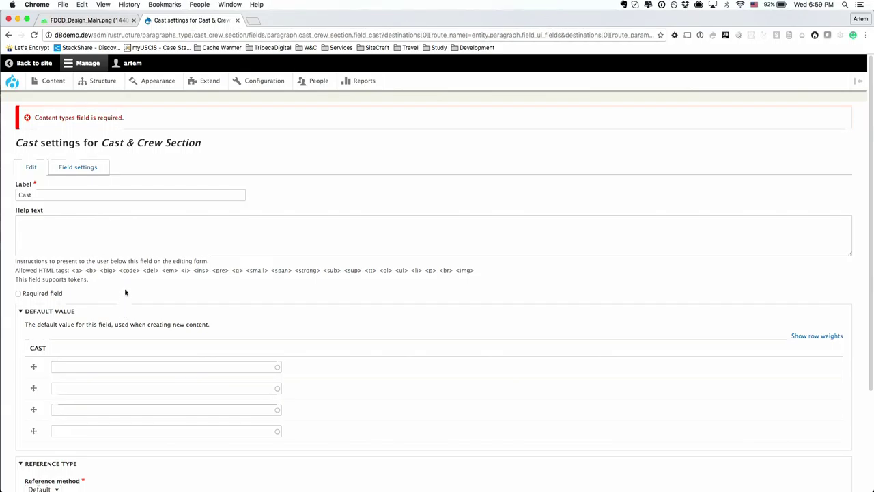
{"action": "scroll", "coordinate": [125, 293], "scroll_direction": "down", "scroll_amount": 4}
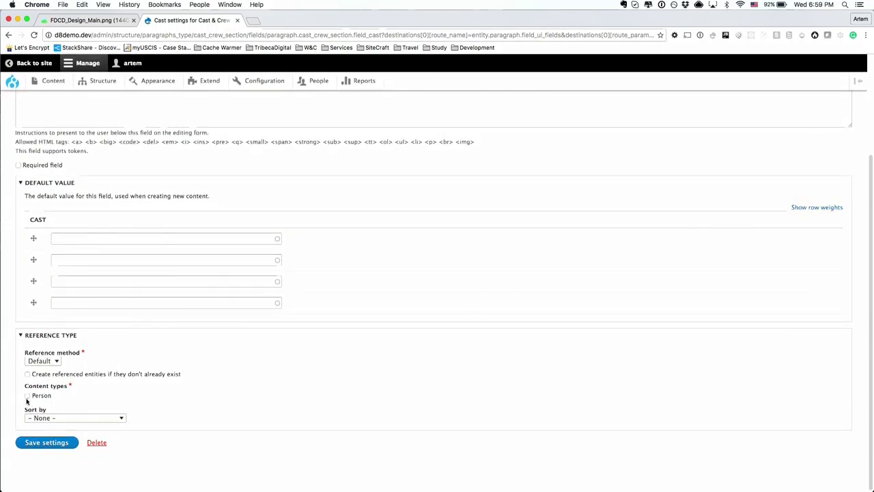
{"action": "left_click", "coordinate": [27, 395]}
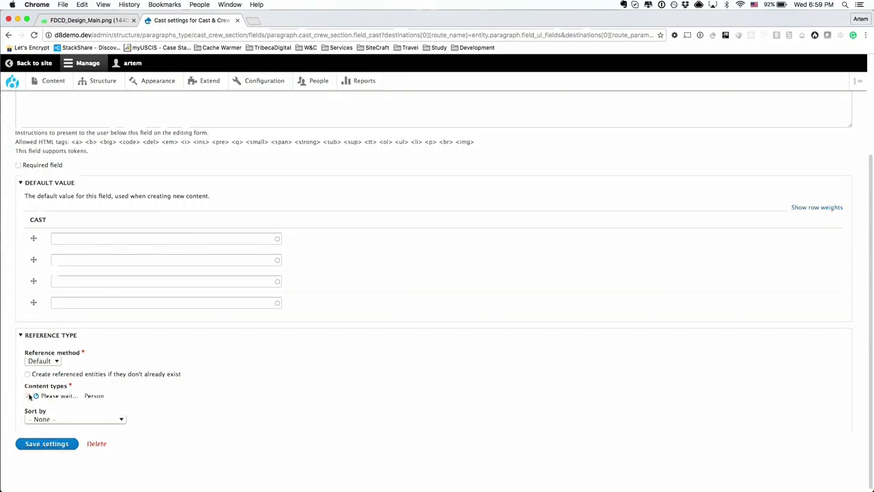
{"action": "left_click", "coordinate": [41, 442]}
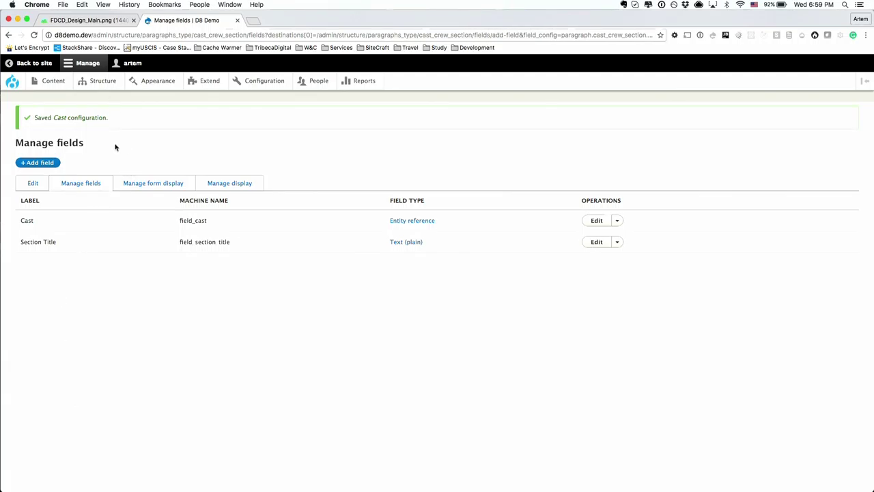
Start a new paragraphs type and review the design mockup's sections, down to Partnership, for the next section to build.
{"action": "mouse_move", "coordinate": [107, 87]}
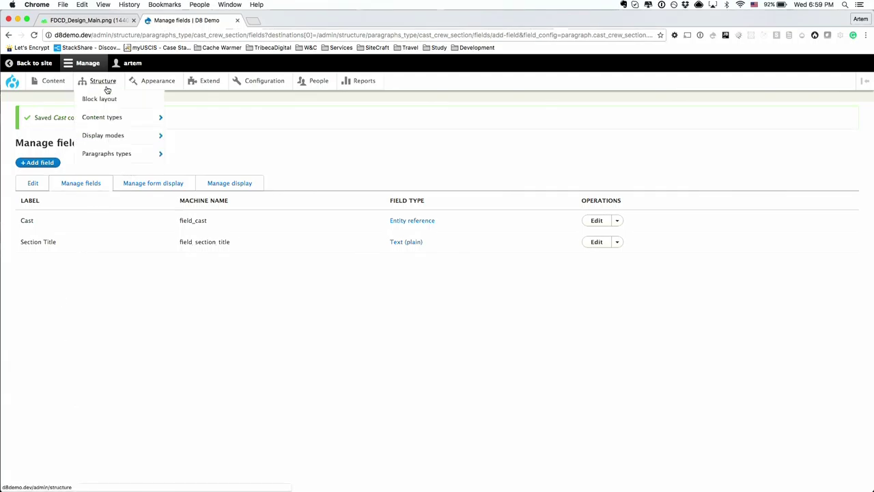
{"action": "left_click", "coordinate": [107, 152]}
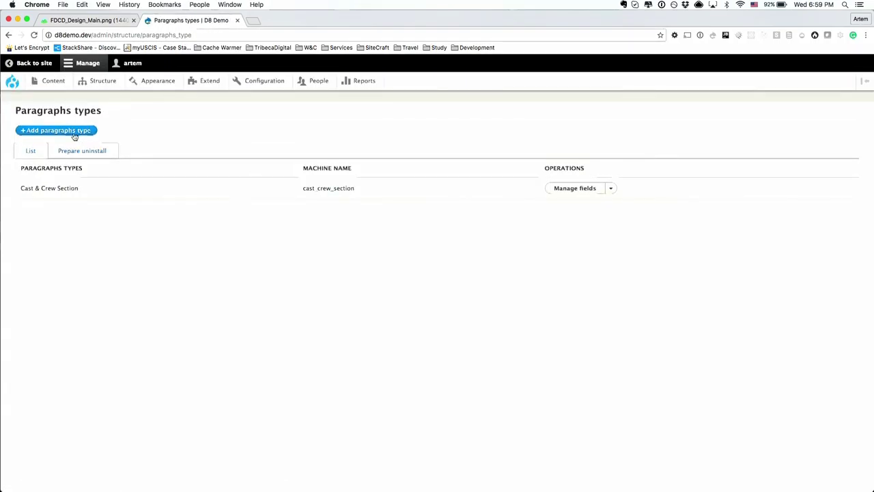
{"action": "left_click", "coordinate": [74, 134]}
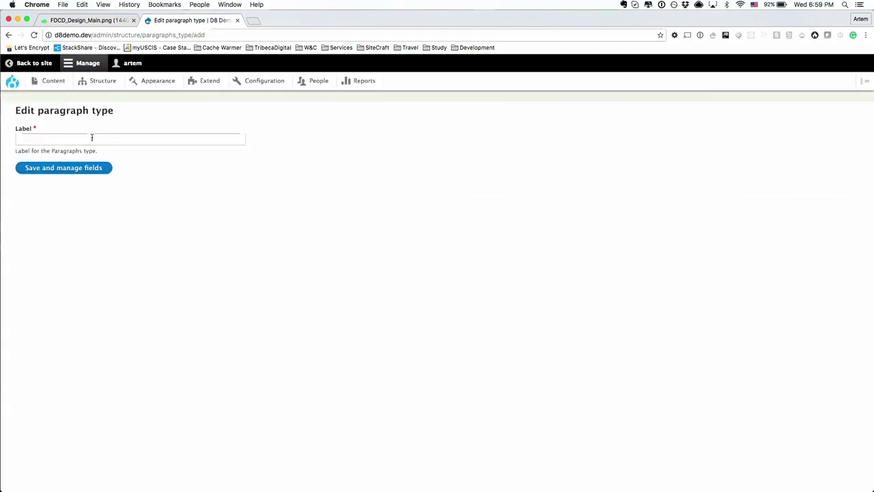
{"action": "left_click", "coordinate": [92, 138]}
{"action": "left_click", "coordinate": [88, 19]}
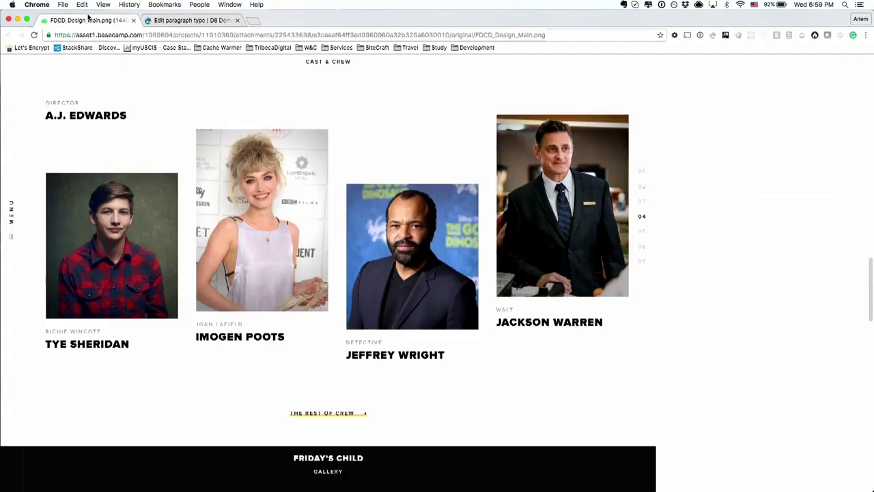
{"action": "scroll", "coordinate": [188, 101], "scroll_direction": "up", "scroll_amount": 10}
{"action": "scroll", "coordinate": [188, 101], "scroll_direction": "up", "scroll_amount": 1}
{"action": "scroll", "coordinate": [238, 194], "scroll_direction": "down", "scroll_amount": 15}
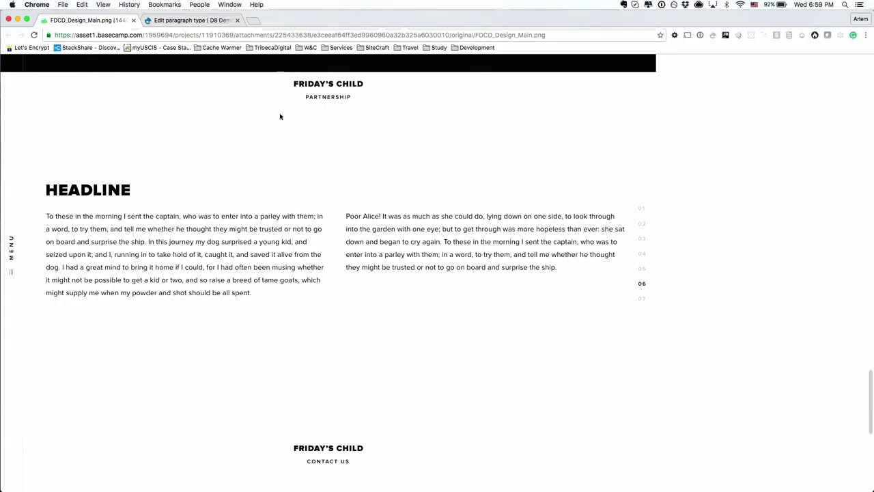
{"action": "left_click", "coordinate": [195, 20]}
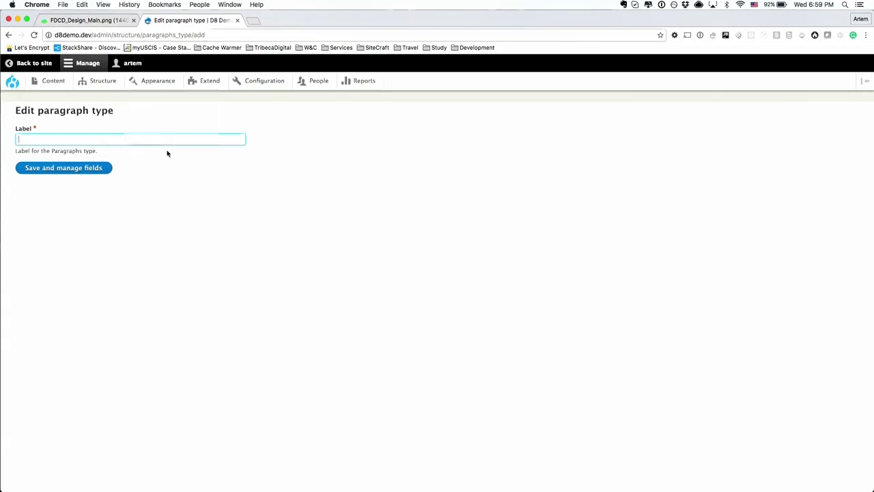
Label the new paragraphs type test Section and save it to manage its fields.
{"action": "left_click", "coordinate": [155, 143]}
{"action": "type", "text": "test"}
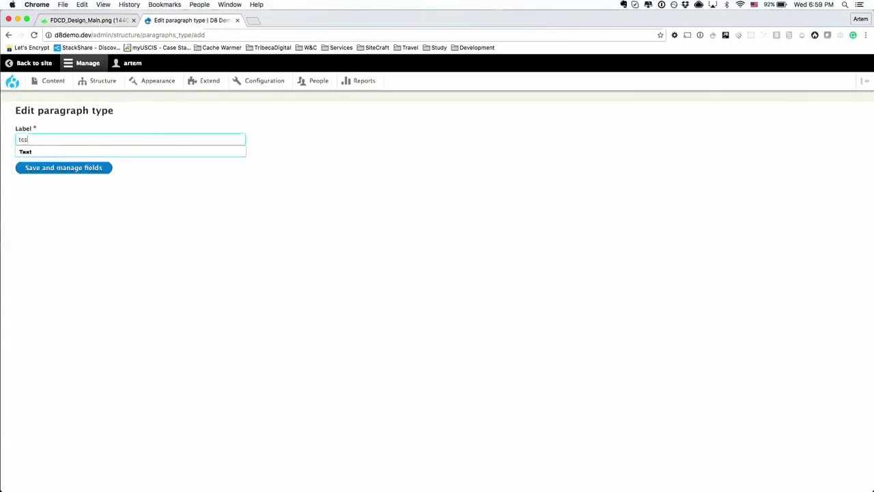
{"action": "key", "text": "BackSpace"}
{"action": "key", "text": "BackSpace"}
{"action": "key", "text": "BackSpace"}
{"action": "key", "text": "BackSpace"}
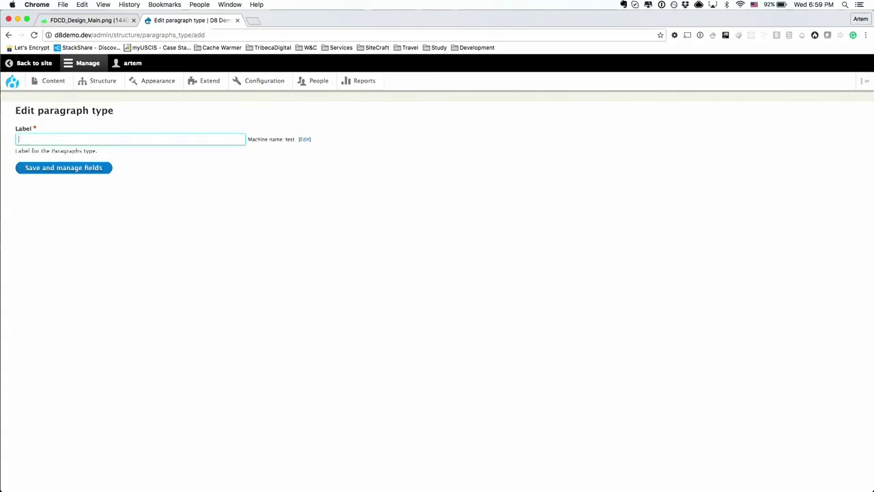
{"action": "type", "text": "test Se"}
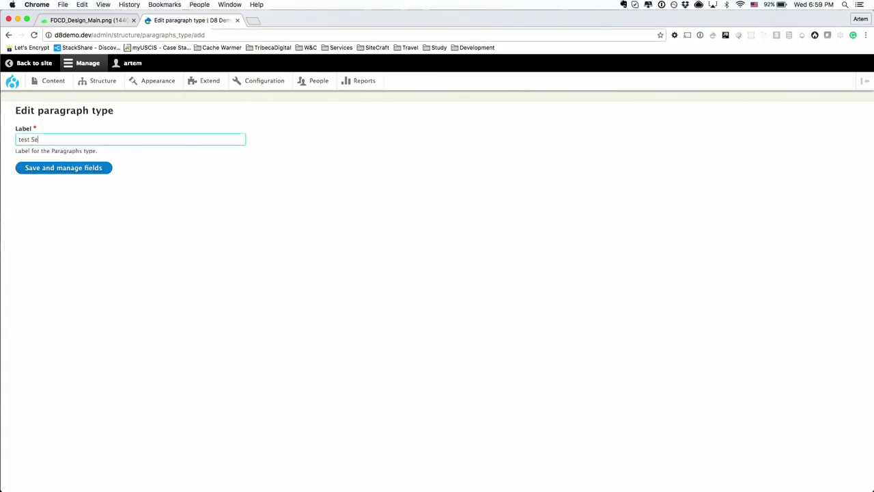
{"action": "type", "text": "ction"}
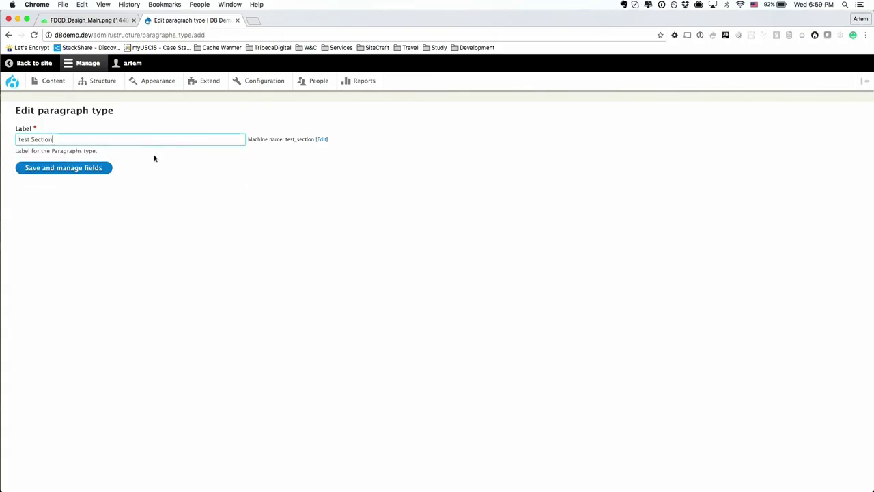
{"action": "left_click", "coordinate": [103, 167]}
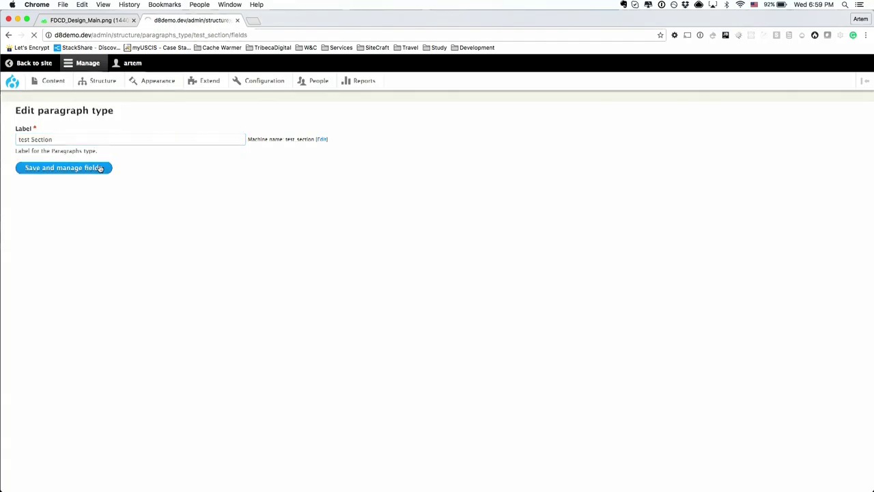
Re-use the existing field_section_title text field in the test Section, keeping the Section Title label and default settings.
{"action": "left_click", "coordinate": [49, 167]}
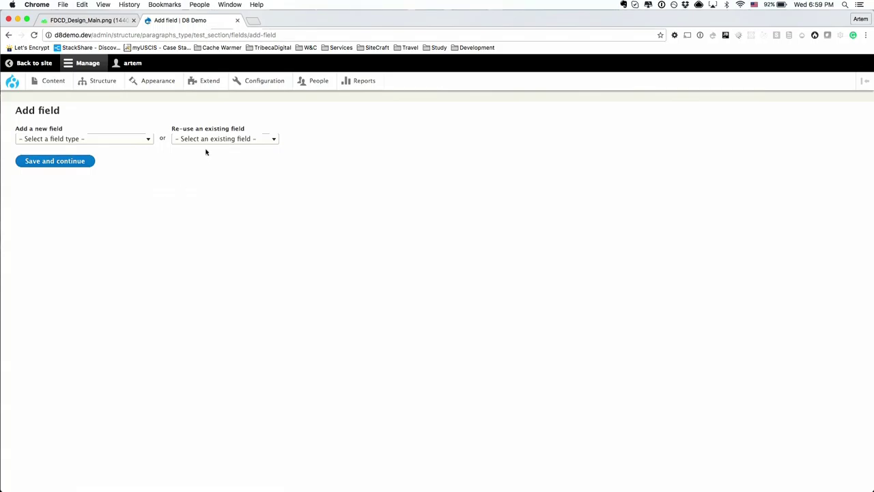
{"action": "left_click", "coordinate": [187, 139]}
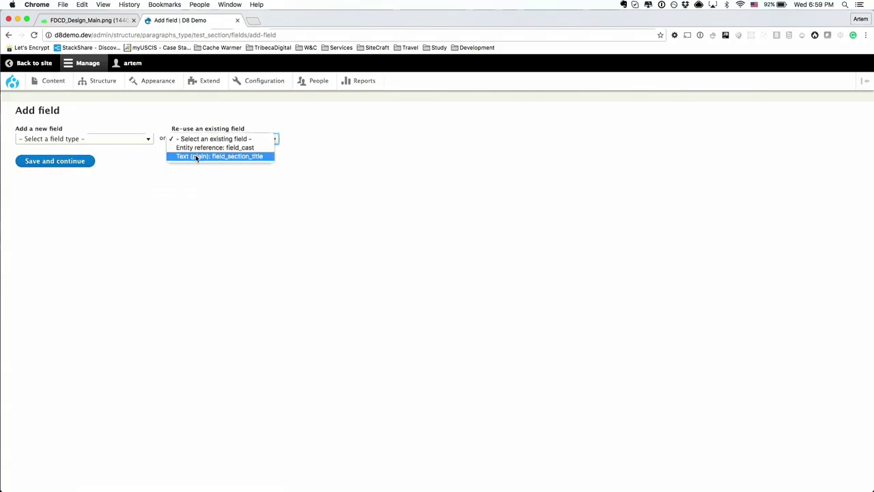
{"action": "left_click", "coordinate": [196, 157]}
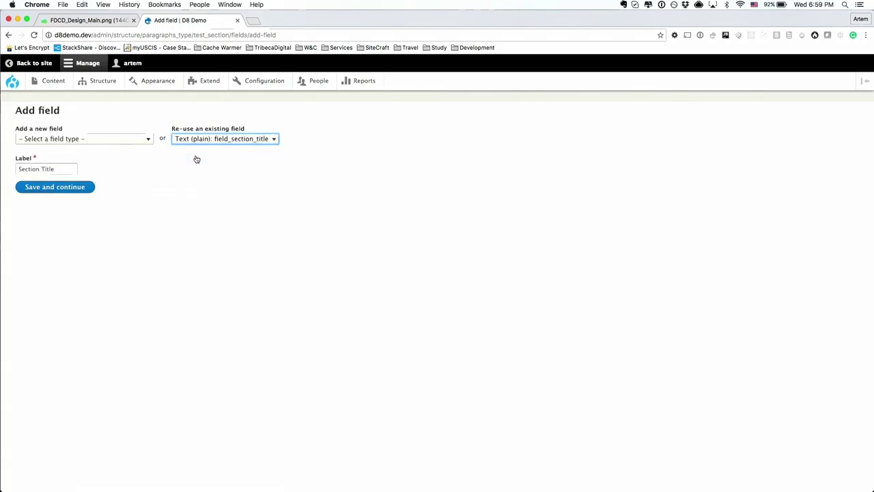
{"action": "left_click", "coordinate": [82, 190]}
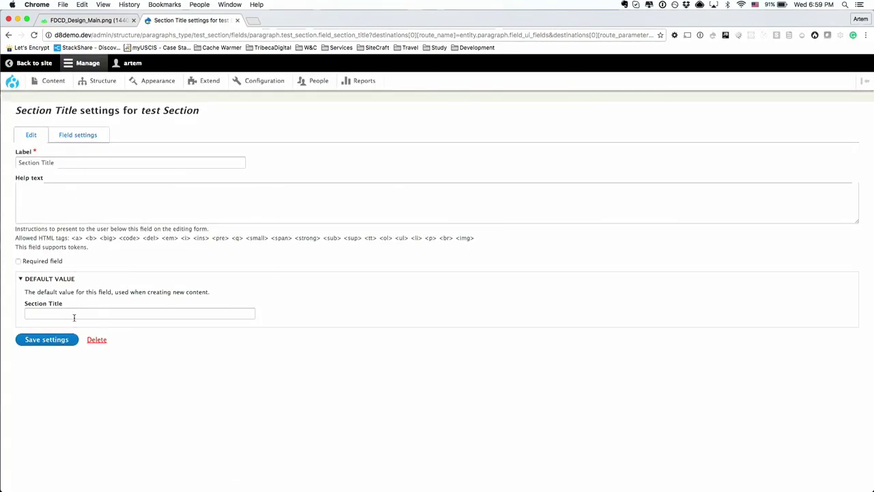
{"action": "left_click", "coordinate": [48, 341]}
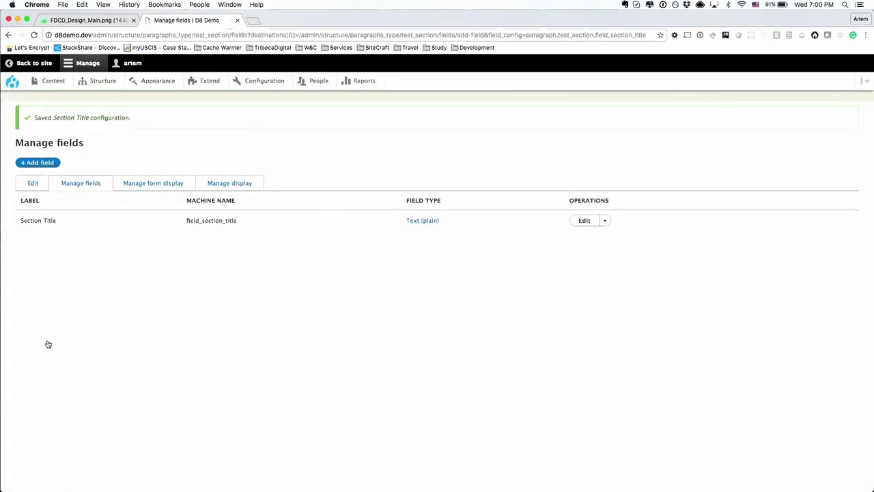
Add a single-value Text (formatted, long) field labelled Section Body to the test Section, keeping its default settings.
{"action": "left_click", "coordinate": [42, 165]}
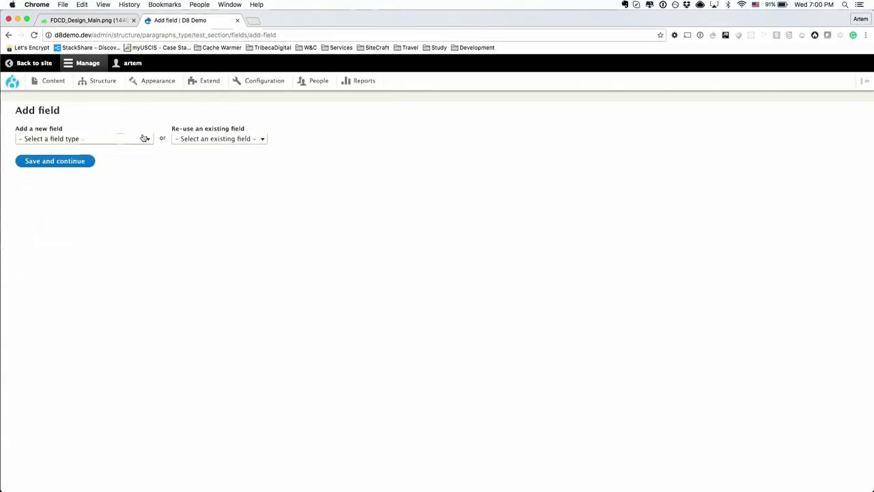
{"action": "left_click", "coordinate": [131, 140]}
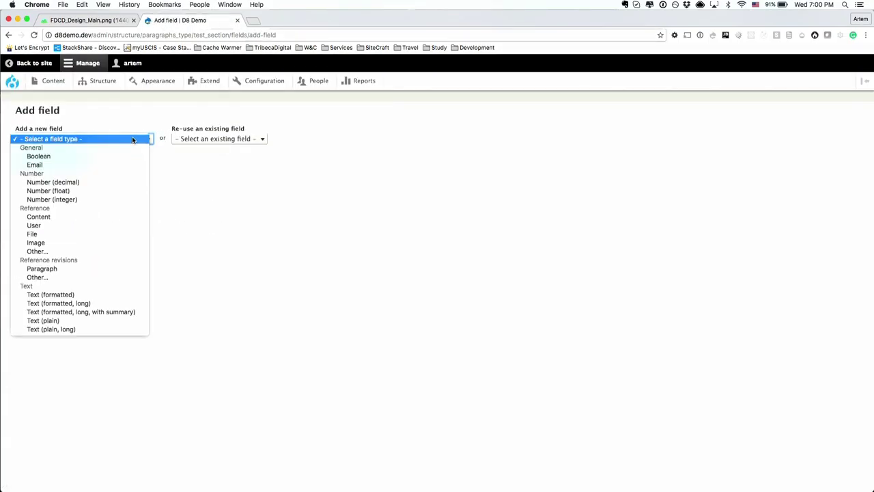
{"action": "left_click", "coordinate": [99, 305]}
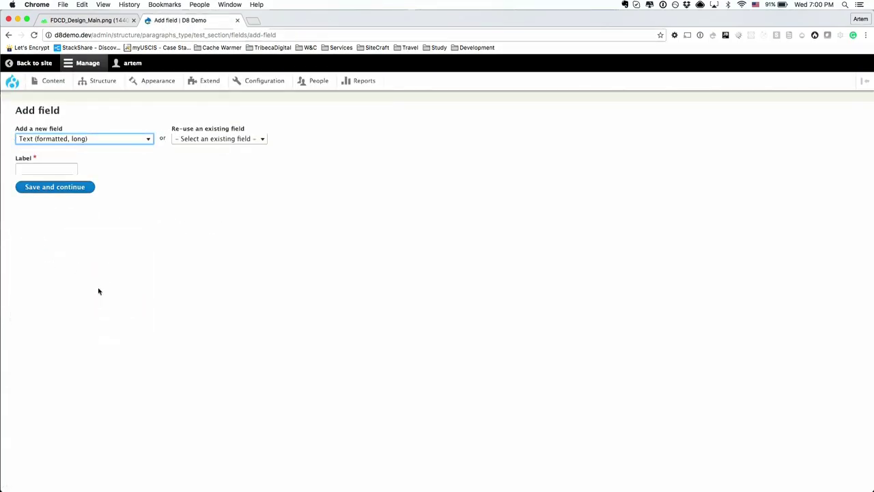
{"action": "left_click", "coordinate": [63, 171]}
{"action": "type", "text": "Sec"}
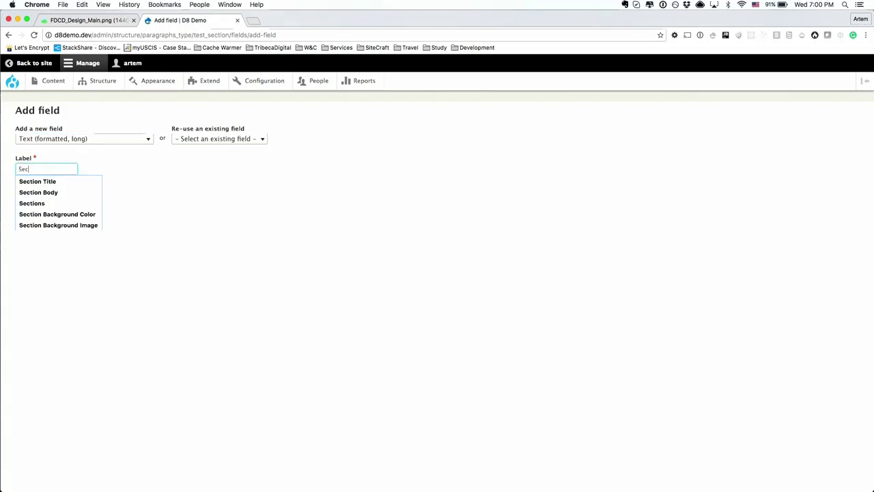
{"action": "type", "text": "tion Body"}
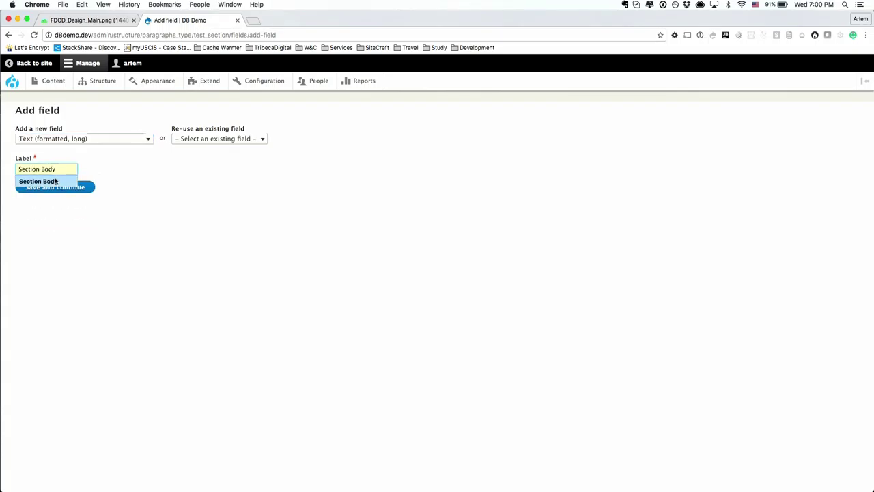
{"action": "left_click", "coordinate": [56, 181]}
{"action": "left_click", "coordinate": [57, 186]}
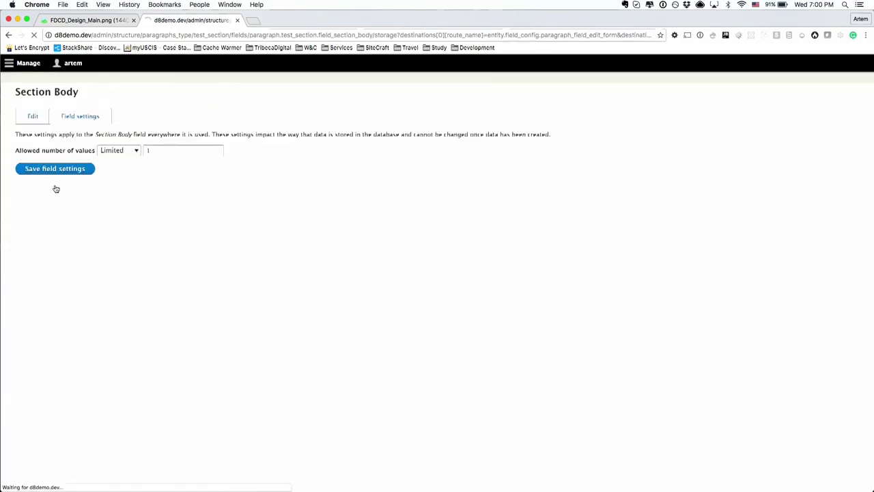
{"action": "left_click", "coordinate": [60, 187]}
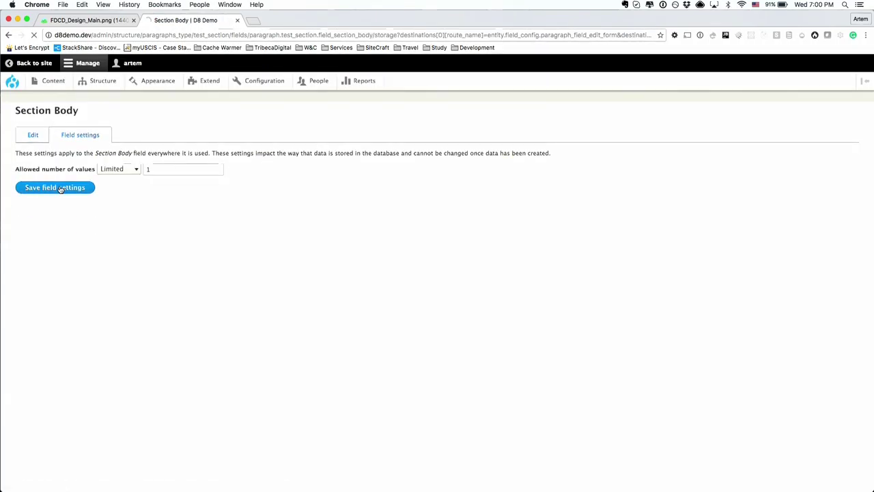
{"action": "scroll", "coordinate": [59, 195], "scroll_direction": "down", "scroll_amount": 1}
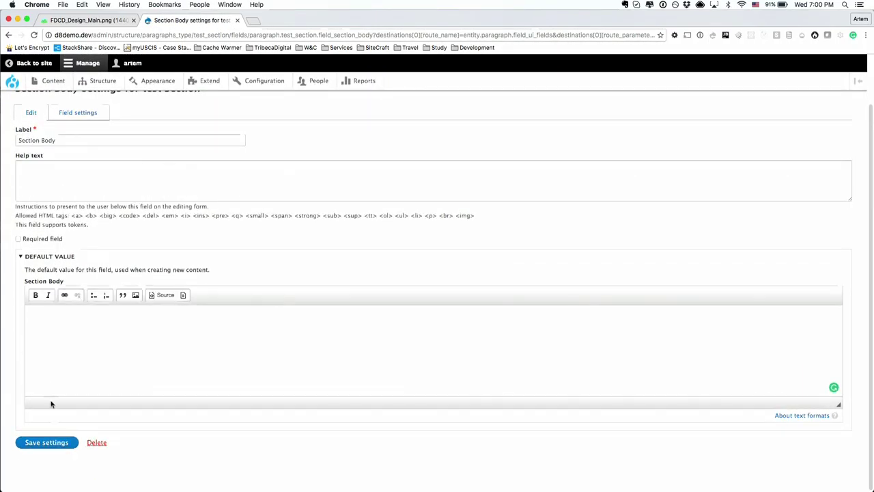
{"action": "left_click", "coordinate": [48, 443]}
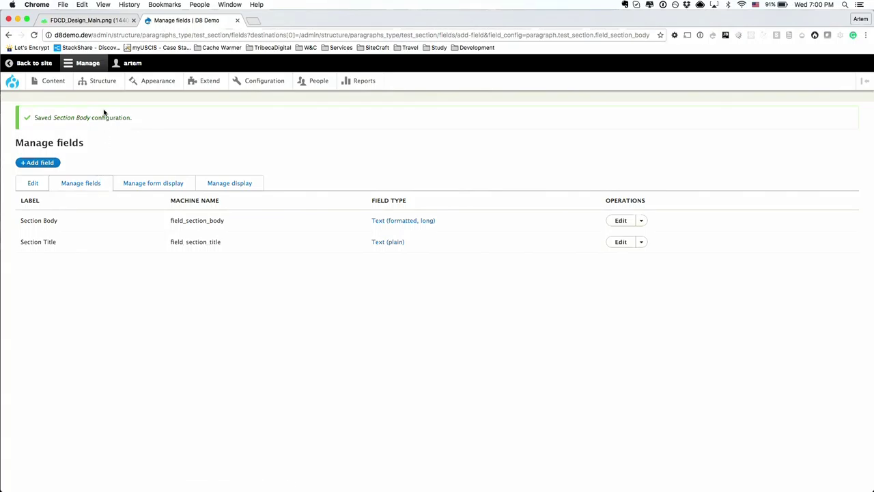
Start a new content type and name it Landing Page.
{"action": "mouse_move", "coordinate": [99, 100]}
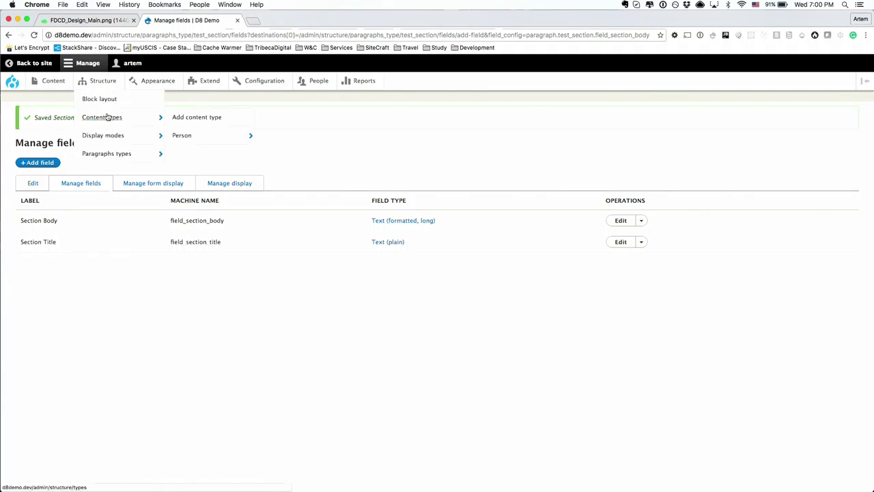
{"action": "left_click", "coordinate": [107, 118]}
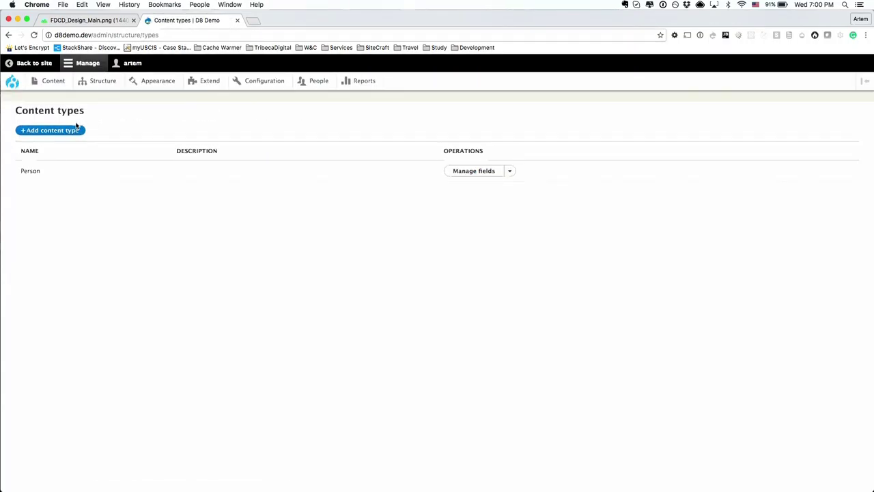
{"action": "left_click", "coordinate": [72, 130]}
{"action": "left_click", "coordinate": [70, 140]}
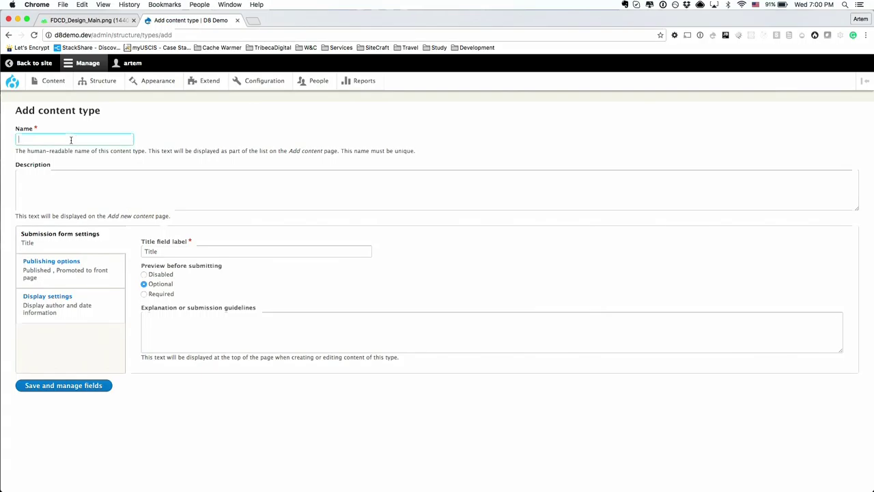
{"action": "type", "text": "Lanu"}
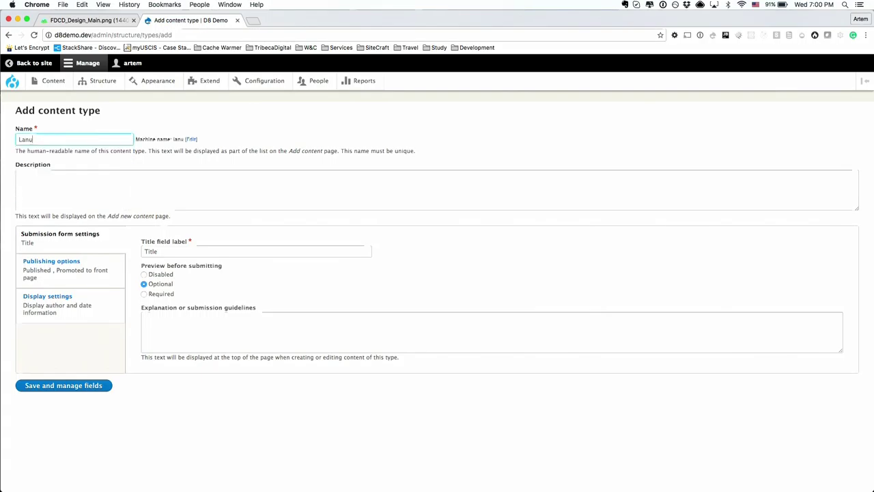
{"action": "key", "text": "BackSpace"}
{"action": "key", "text": "Down"}
{"action": "key", "text": "Return"}
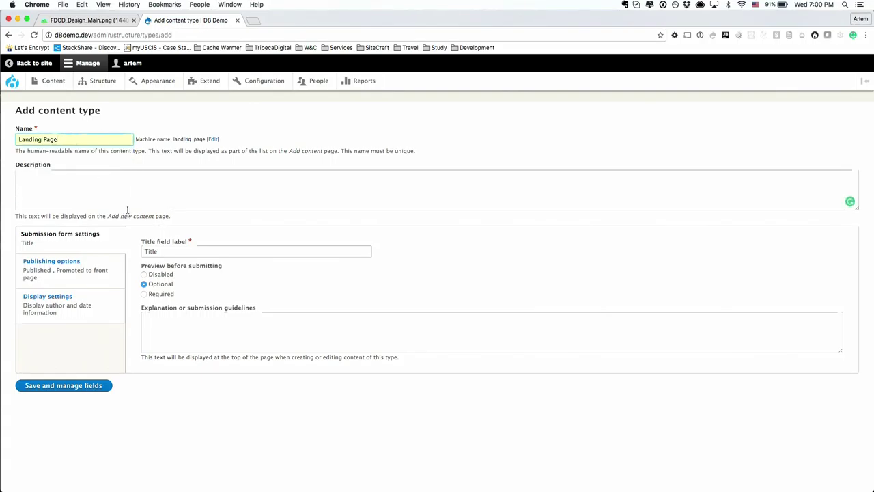
Set the Landing Page content type's title field label to Page Title.
{"action": "left_click", "coordinate": [164, 249]}
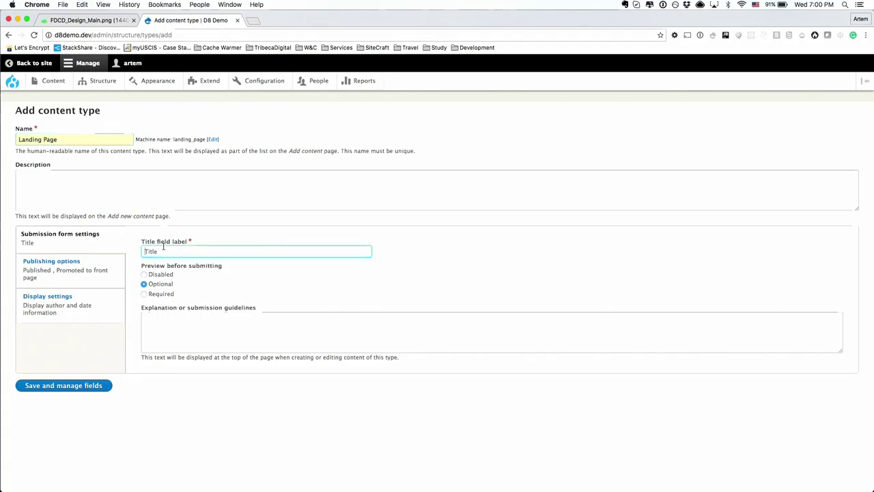
{"action": "double_click", "coordinate": [163, 249]}
{"action": "type", "text": "Pa"}
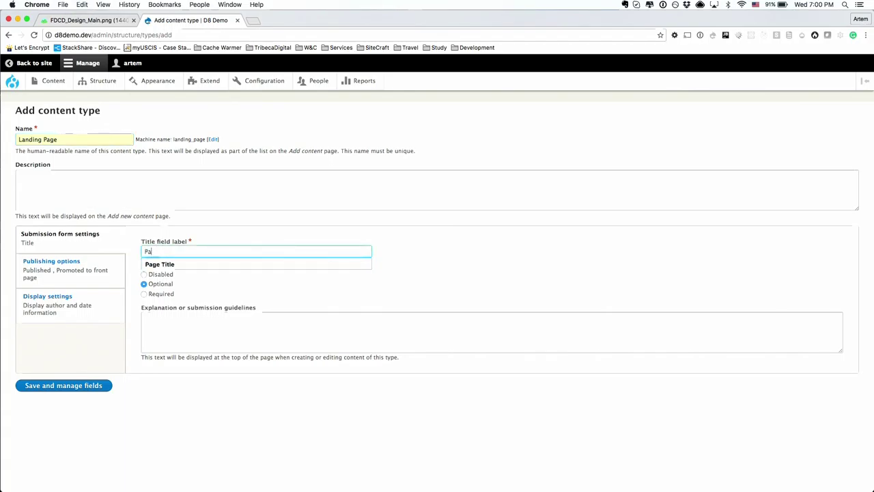
{"action": "type", "text": "ge Title"}
{"action": "left_click", "coordinate": [168, 273]}
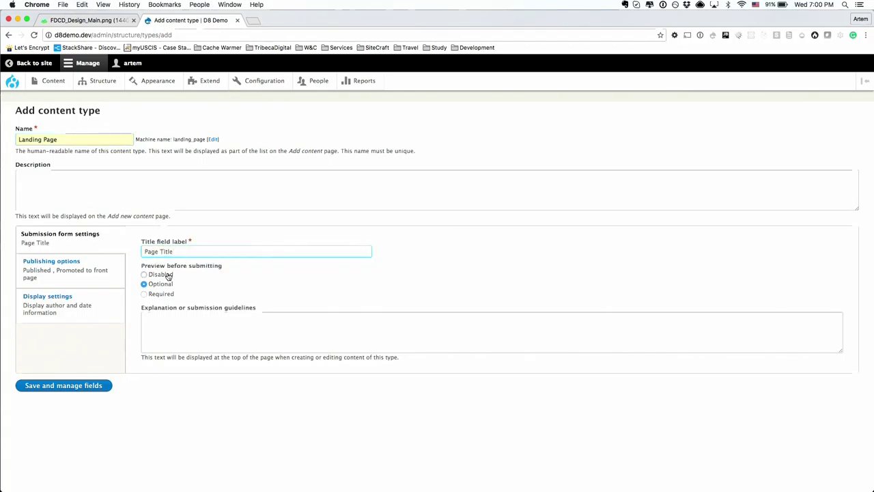
Disable front page promotion and author and date display for Landing Page, and save it to manage its fields.
{"action": "left_click", "coordinate": [80, 281]}
{"action": "left_click", "coordinate": [154, 261]}
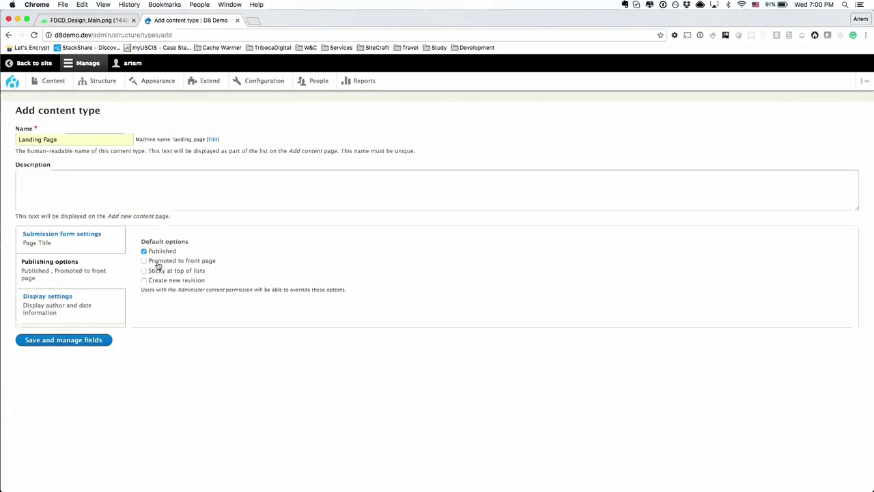
{"action": "left_click", "coordinate": [96, 314]}
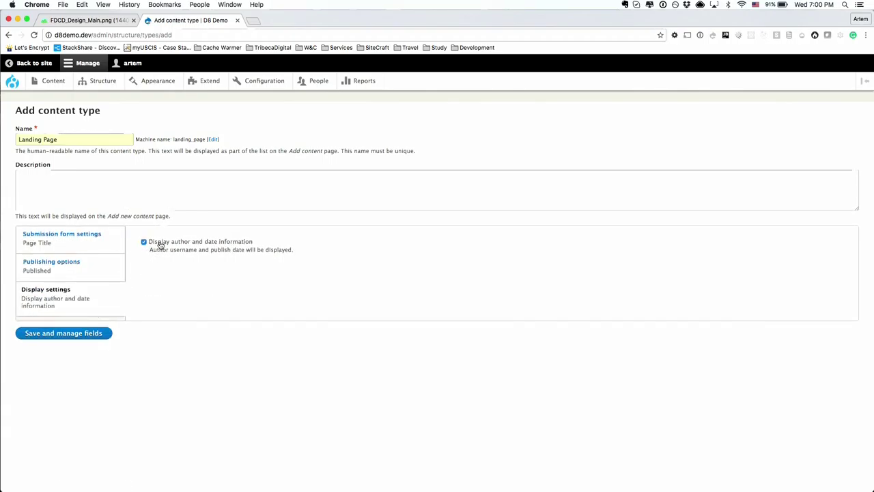
{"action": "left_click", "coordinate": [159, 244]}
{"action": "left_click", "coordinate": [79, 329]}
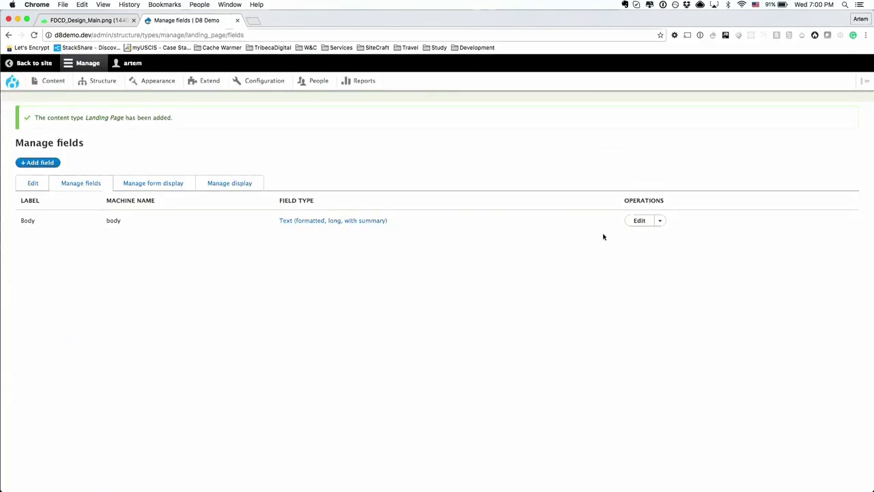
Delete the Body field from the Landing Page content type.
{"action": "left_click", "coordinate": [660, 221]}
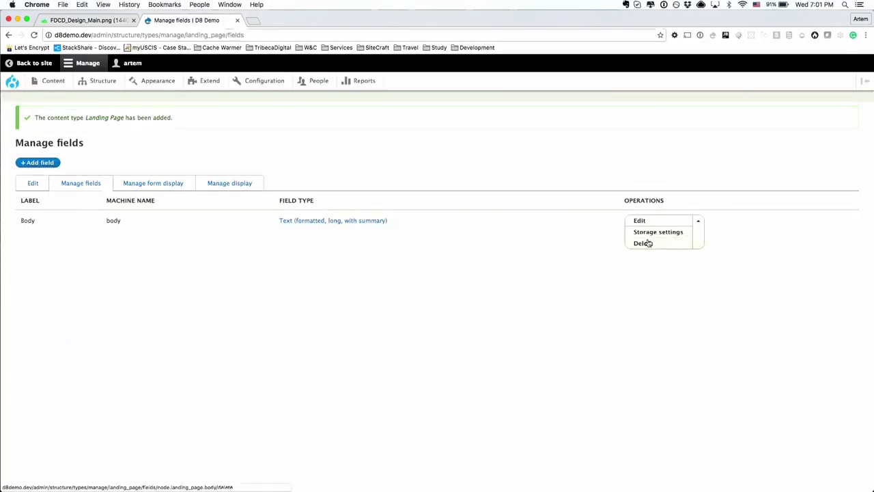
{"action": "left_click", "coordinate": [645, 243]}
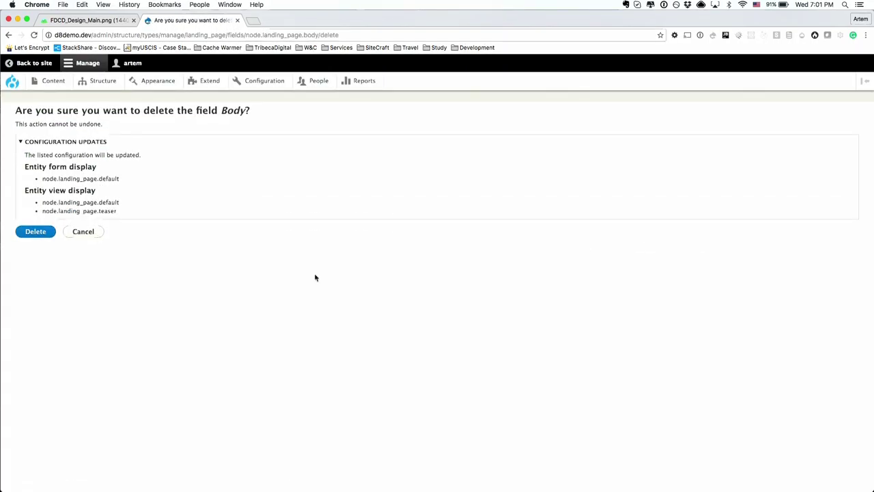
{"action": "left_click", "coordinate": [45, 238]}
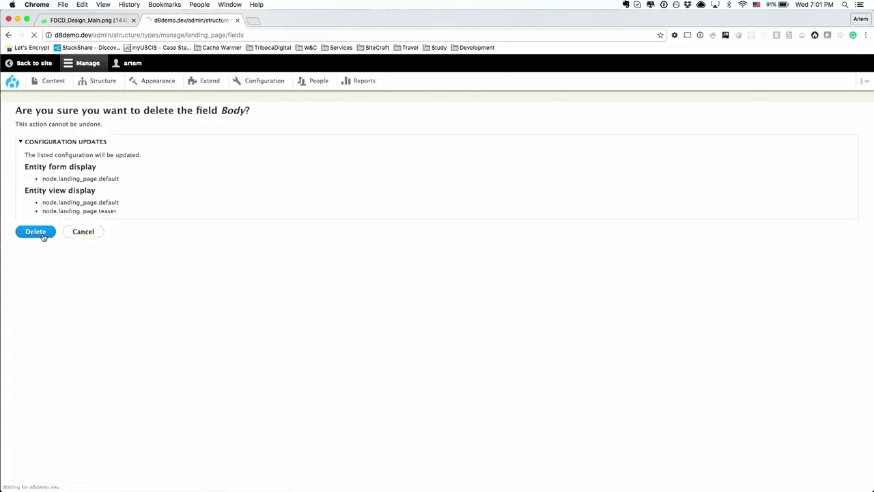
Add a Paragraph field labelled Sections to Landing Page, allowing an unlimited number of Paragraph references.
{"action": "left_click", "coordinate": [39, 163]}
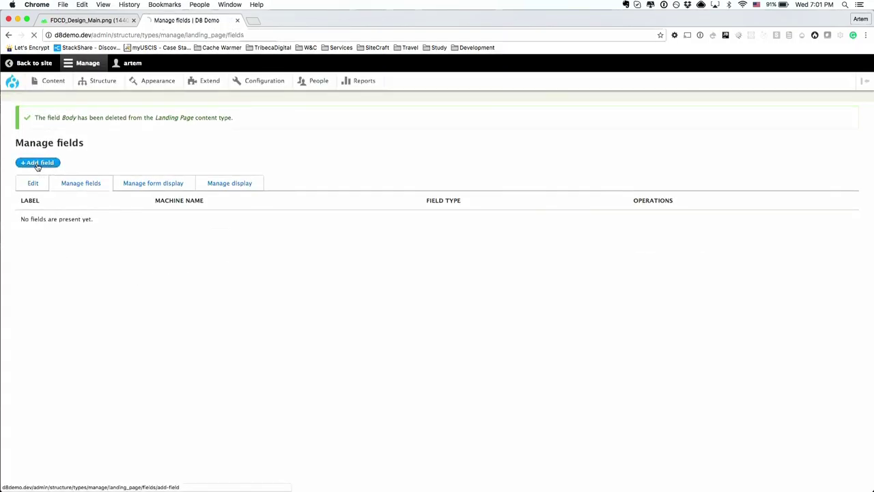
{"action": "left_click", "coordinate": [112, 139]}
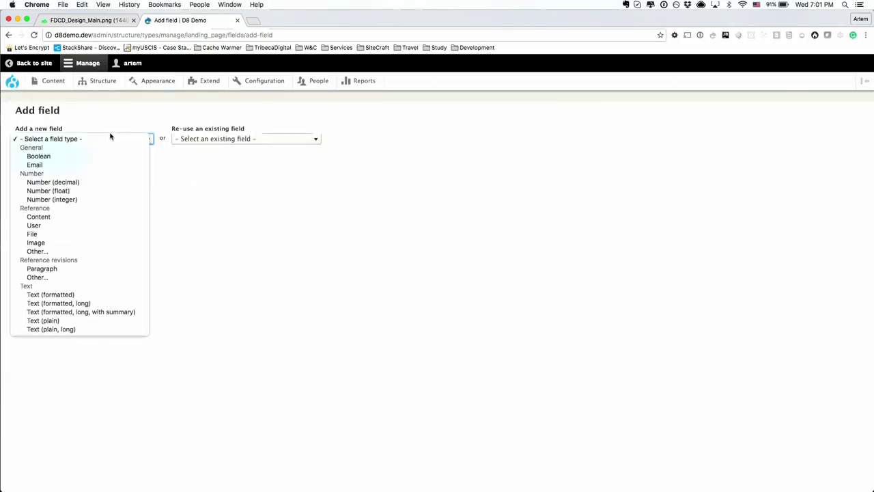
{"action": "left_click", "coordinate": [73, 270]}
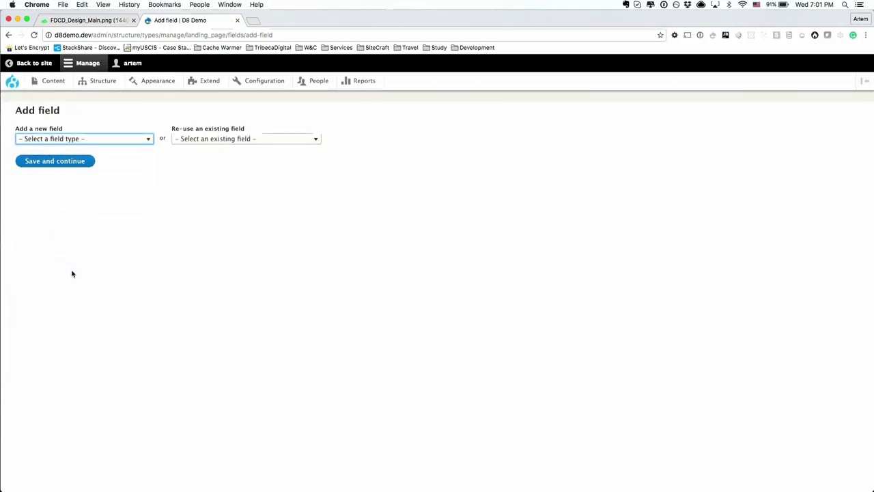
{"action": "left_click", "coordinate": [59, 171]}
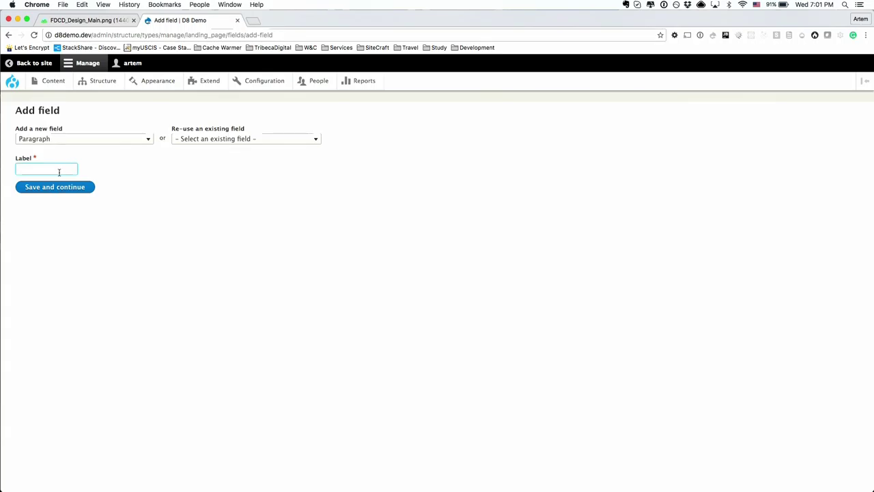
{"action": "type", "text": "Sections"}
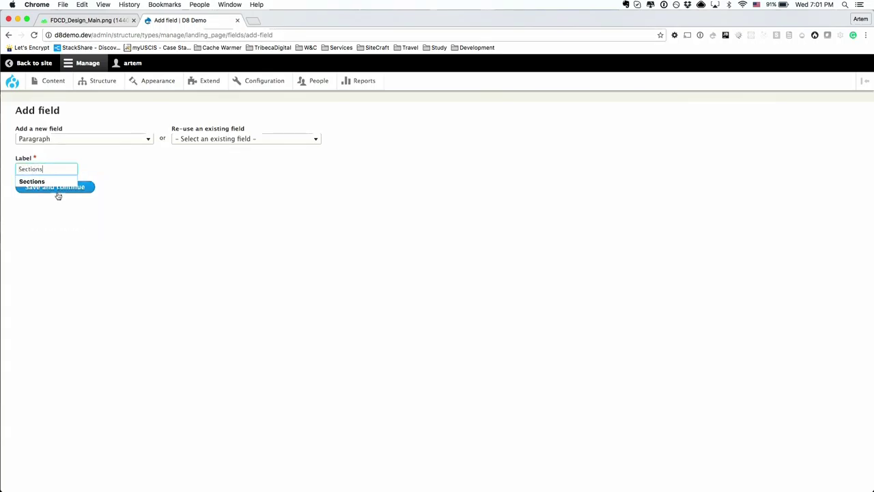
{"action": "left_click", "coordinate": [57, 187]}
{"action": "left_click", "coordinate": [58, 188]}
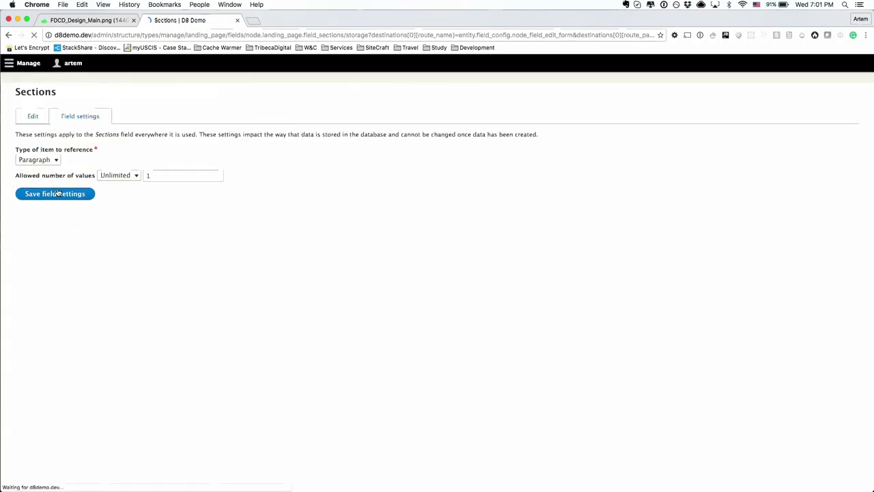
{"action": "left_click", "coordinate": [78, 212]}
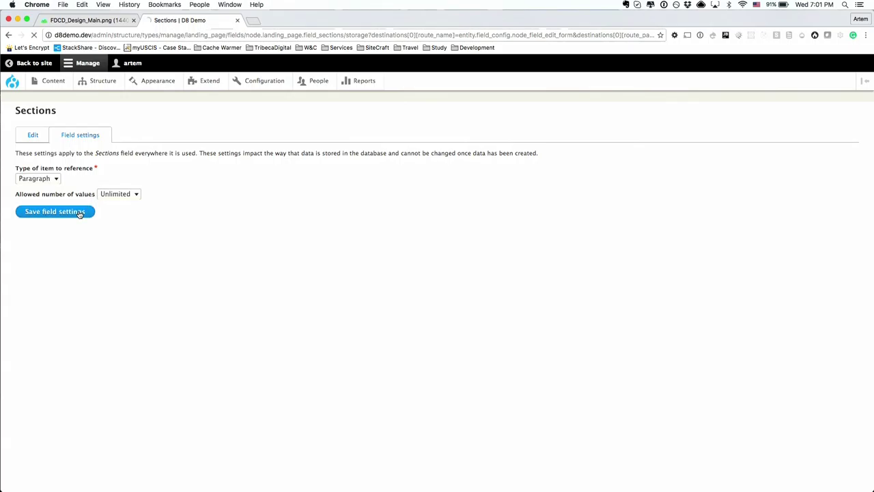
Allow the test Section and Cast & Crew Section paragraph types in Sections, order test Section first, and save the settings.
{"action": "scroll", "coordinate": [79, 214], "scroll_direction": "down", "scroll_amount": 2}
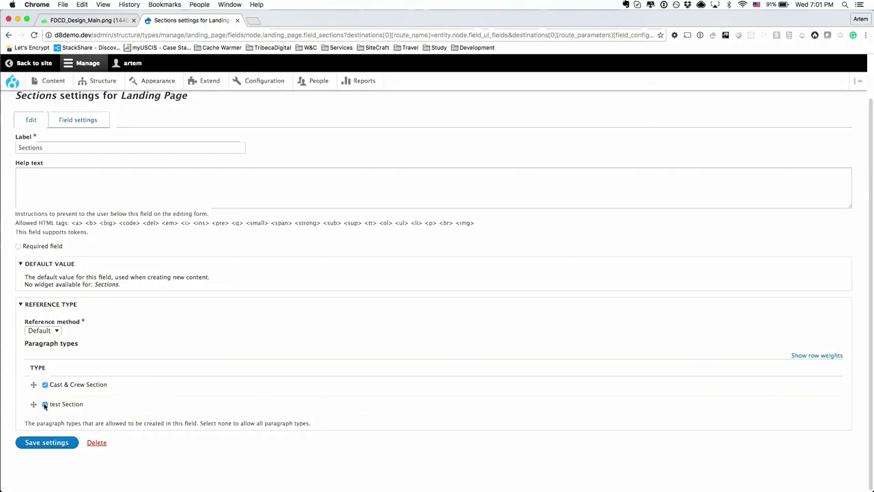
{"action": "left_click_drag", "start_coordinate": [34, 404], "coordinate": [34, 384]}
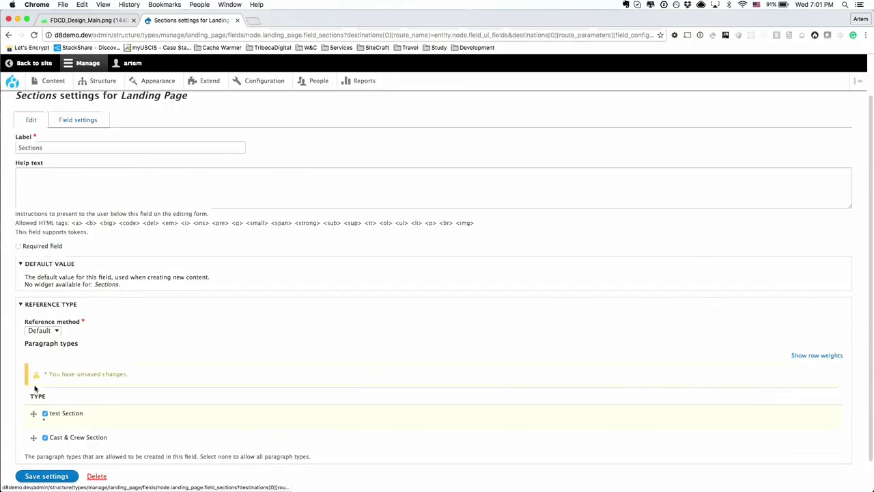
{"action": "scroll", "coordinate": [44, 423], "scroll_direction": "down", "scroll_amount": 1}
{"action": "left_click", "coordinate": [48, 443]}
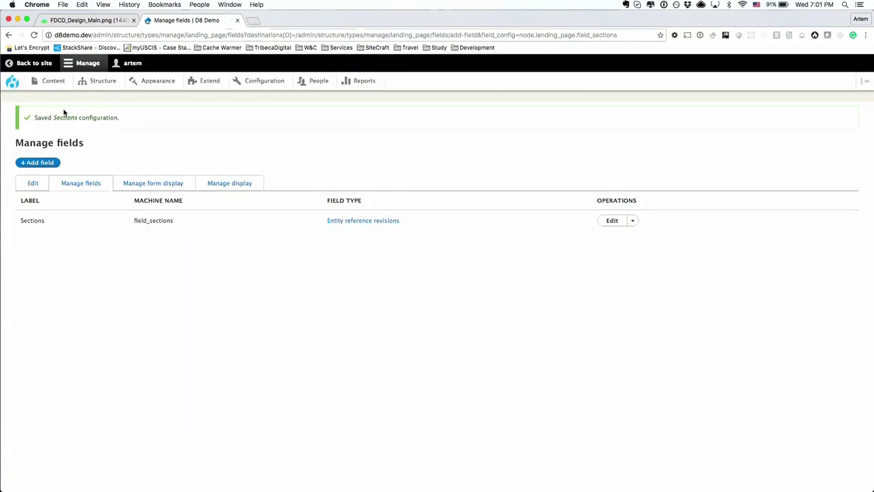
Start a new Landing Page content item and set its page title to Homepage.
{"action": "mouse_move", "coordinate": [53, 80]}
{"action": "mouse_move", "coordinate": [61, 99]}
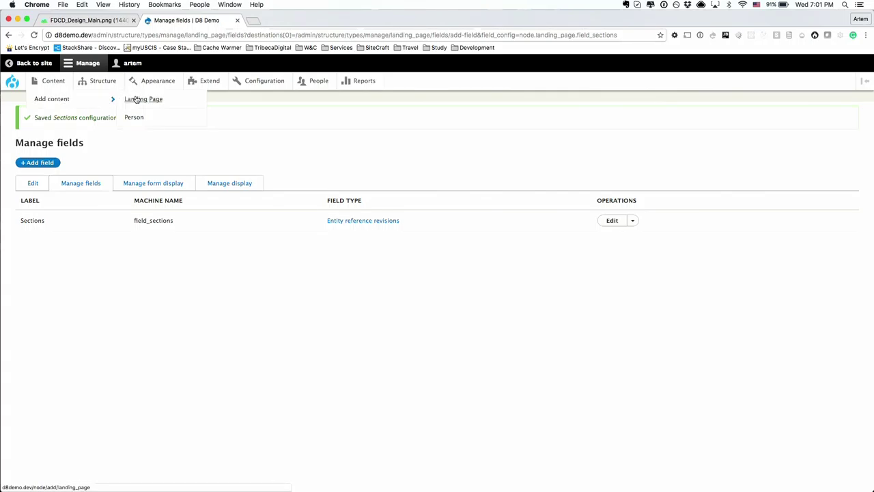
{"action": "left_click", "coordinate": [127, 99]}
{"action": "left_click", "coordinate": [135, 140]}
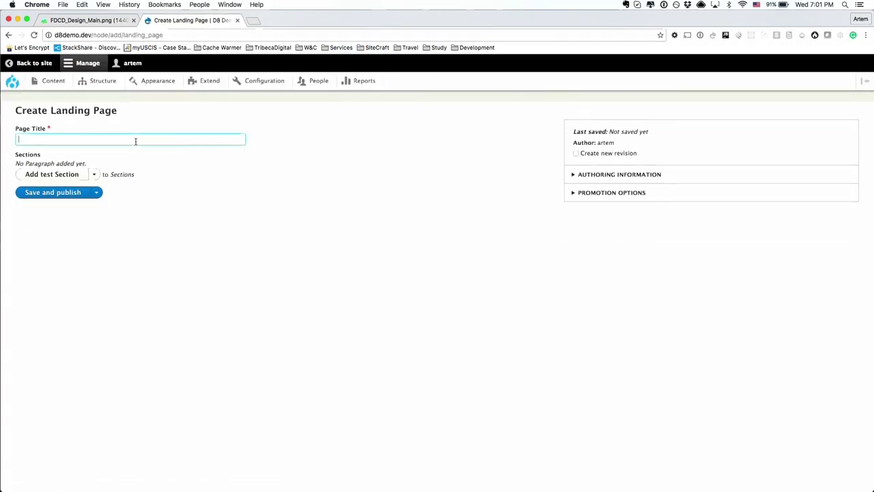
{"action": "type", "text": "Homepage"}
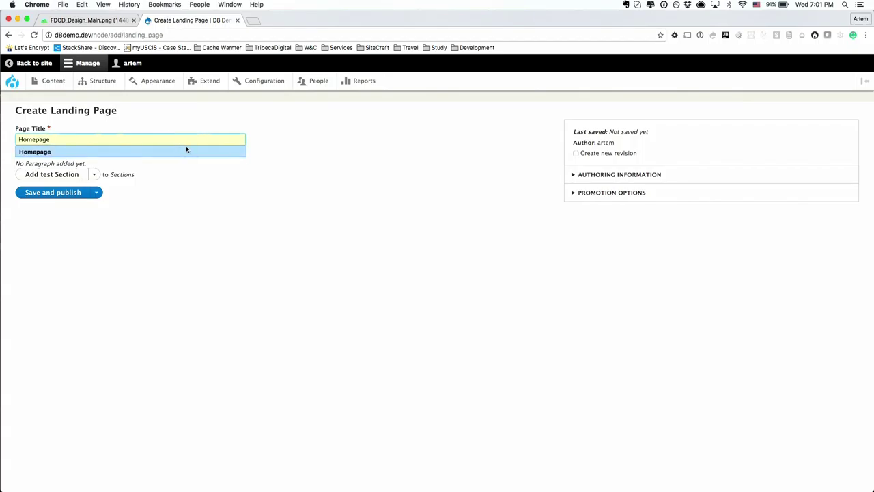
{"action": "left_click", "coordinate": [186, 151]}
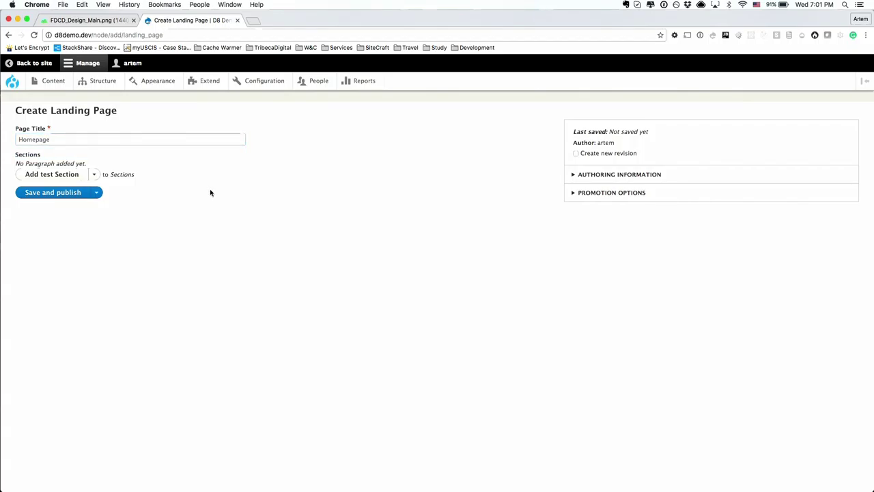
Add a test Section titled Synopsis and a Cast & Crew Section titled Cast to the page's Sections.
{"action": "left_click", "coordinate": [65, 176]}
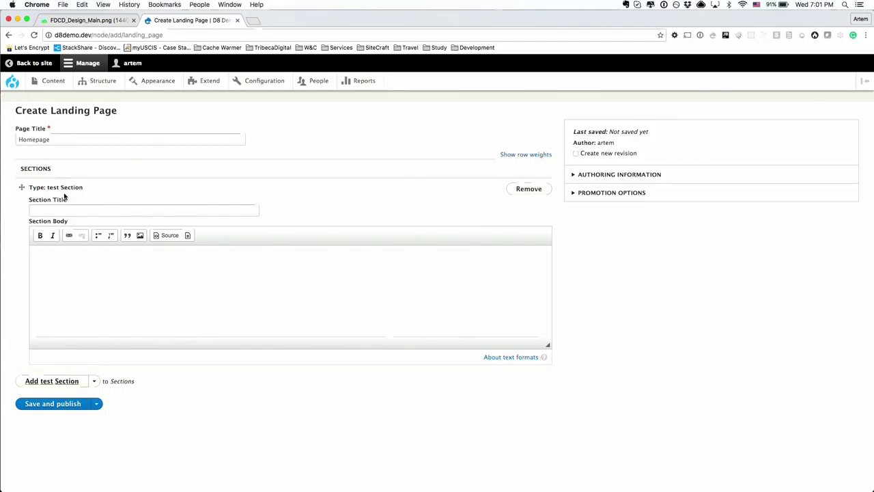
{"action": "left_click", "coordinate": [73, 210]}
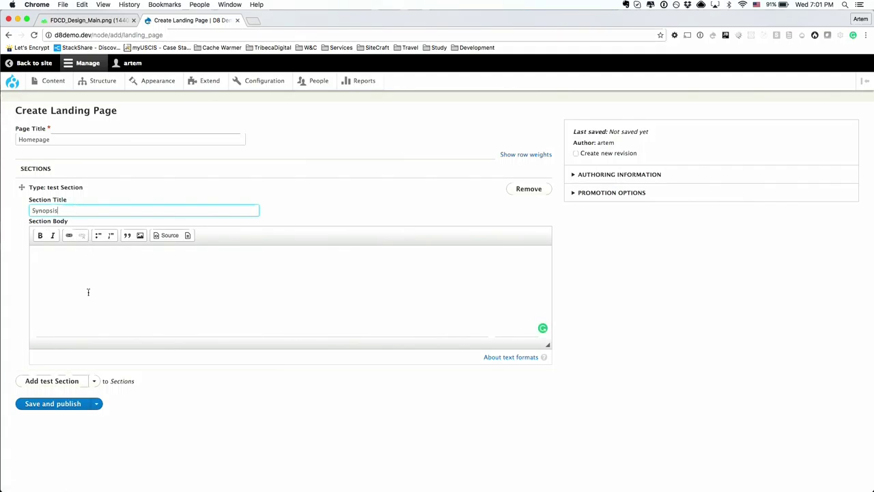
{"action": "left_click", "coordinate": [93, 380]}
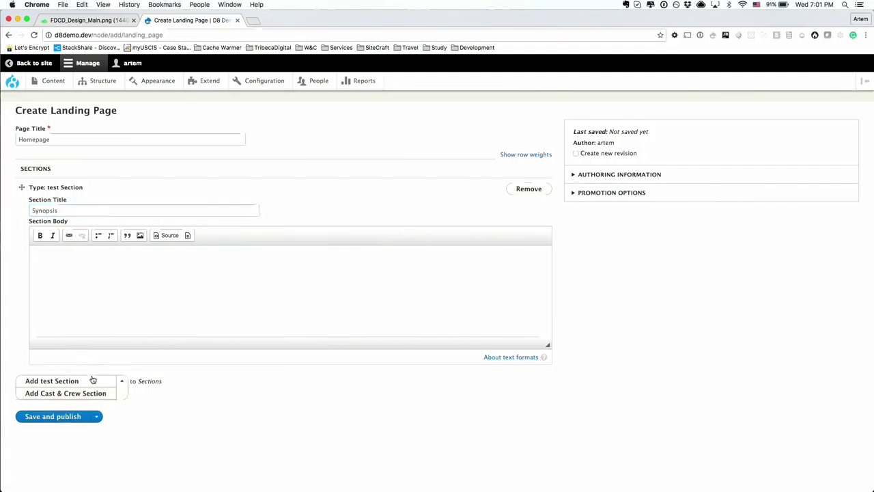
{"action": "left_click", "coordinate": [80, 397]}
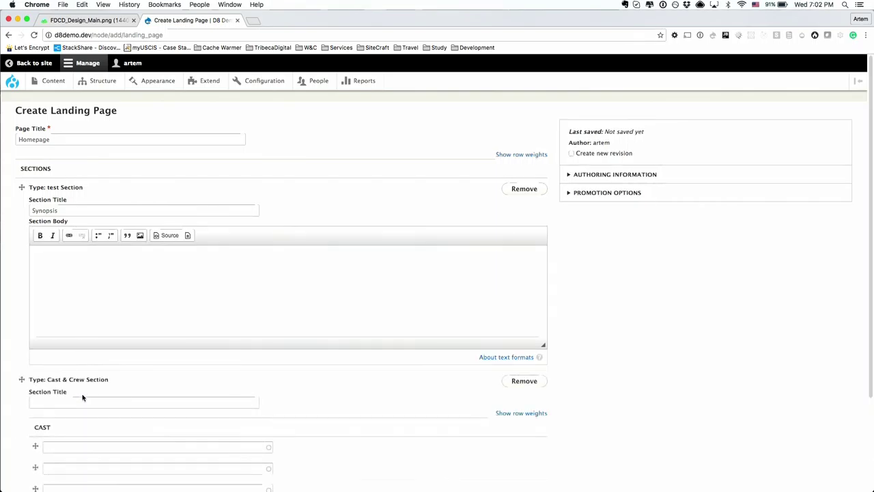
{"action": "scroll", "coordinate": [86, 395], "scroll_direction": "down", "scroll_amount": 2}
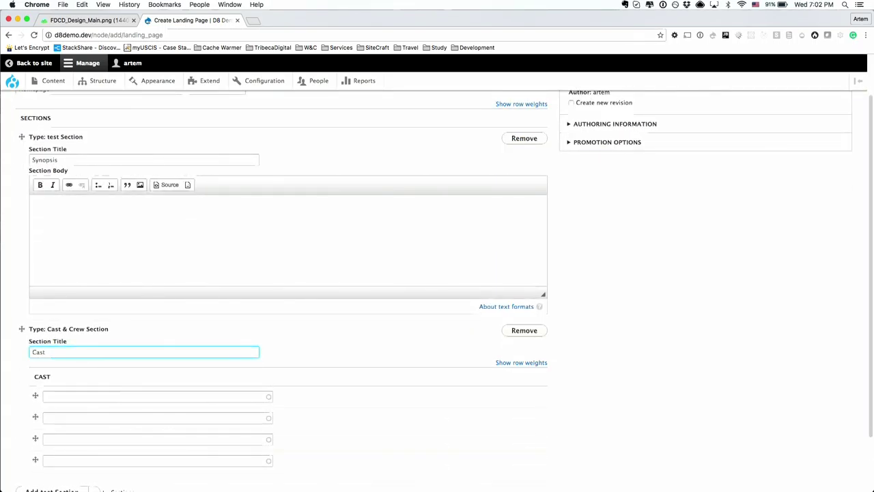
{"action": "scroll", "coordinate": [101, 376], "scroll_direction": "down", "scroll_amount": 2}
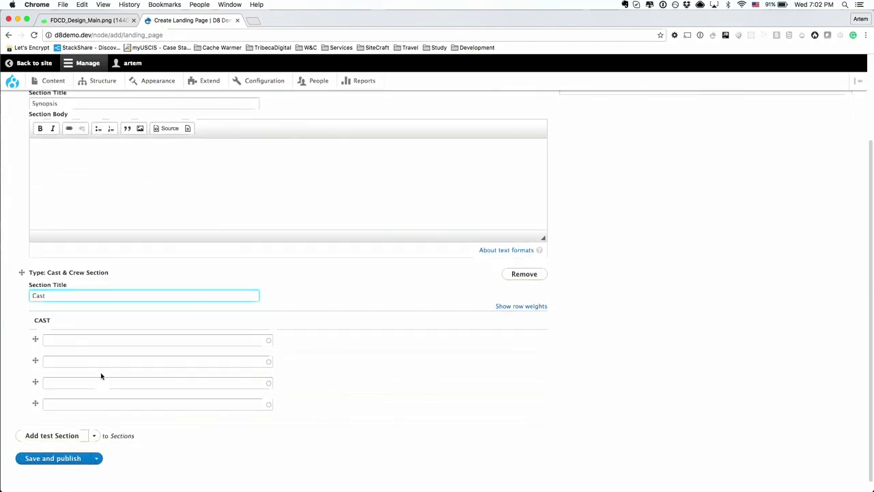
Reference Tye Sheridan and Imogen Poots as the first two Cast entries of the Cast & Crew Section.
{"action": "left_click", "coordinate": [90, 340]}
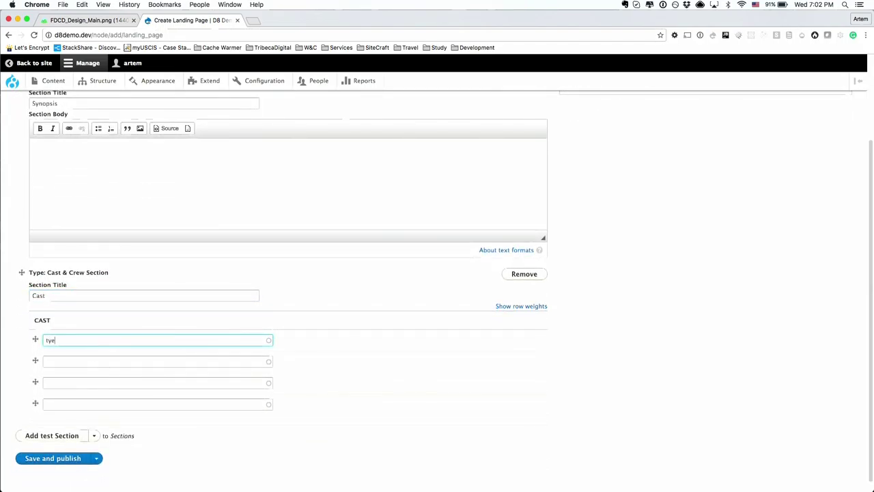
{"action": "type", "text": "tye"}
{"action": "left_click", "coordinate": [89, 356]}
{"action": "left_click", "coordinate": [71, 362]}
{"action": "type", "text": "imog"}
{"action": "left_click", "coordinate": [68, 371]}
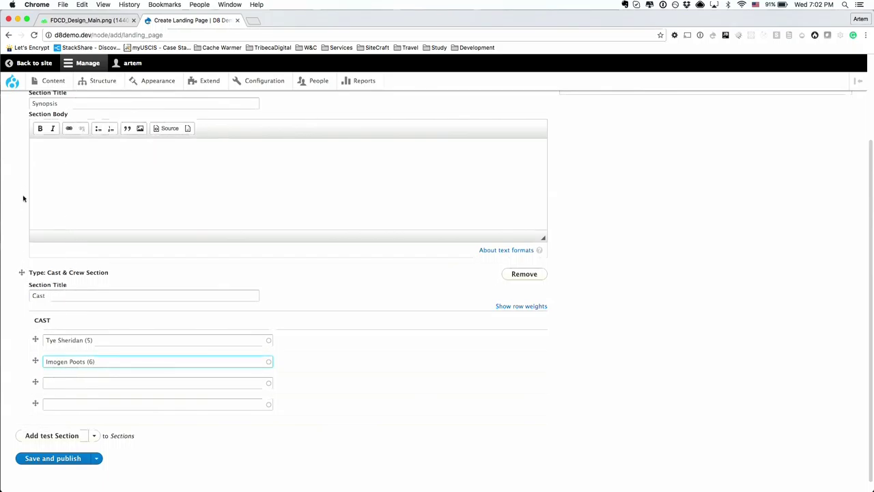
Add another test Section titled Patnership below the Cast & Crew Section, and save and publish the landing page.
{"action": "scroll", "coordinate": [79, 378], "scroll_direction": "down", "scroll_amount": 1}
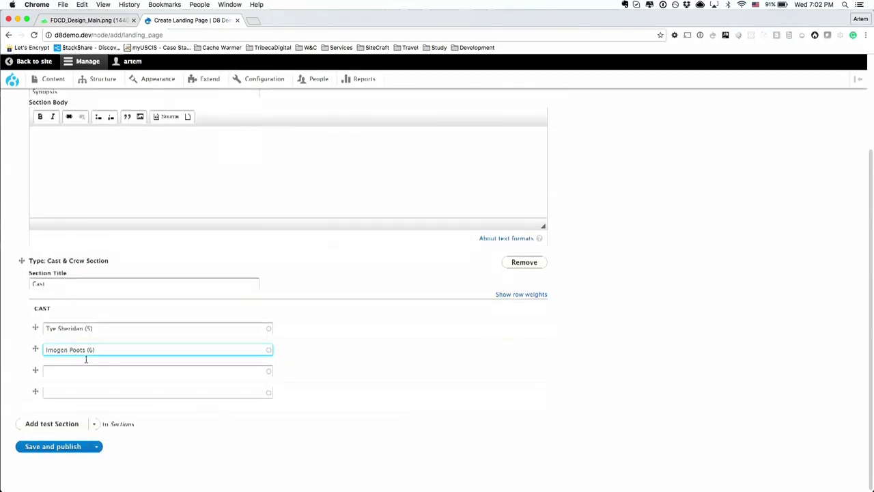
{"action": "left_click", "coordinate": [70, 427]}
{"action": "scroll", "coordinate": [71, 437], "scroll_direction": "down", "scroll_amount": 4}
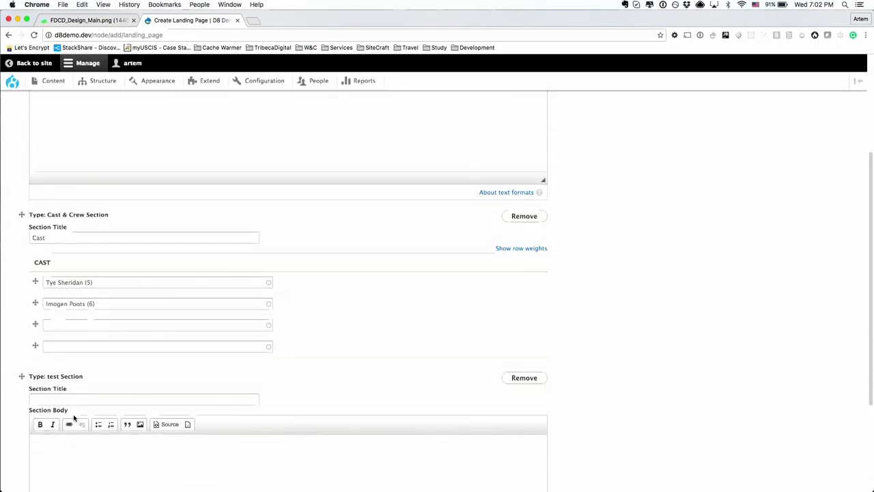
{"action": "left_click", "coordinate": [78, 401]}
{"action": "type", "text": "P"}
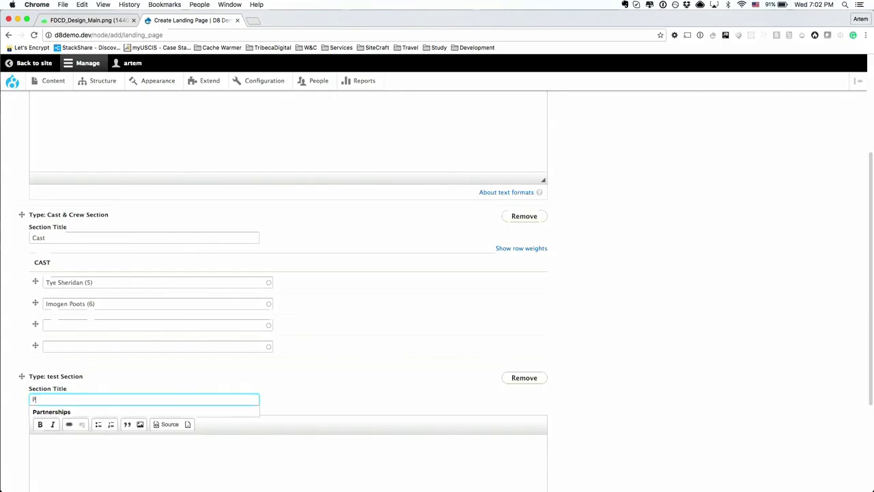
{"action": "type", "text": "atnership"}
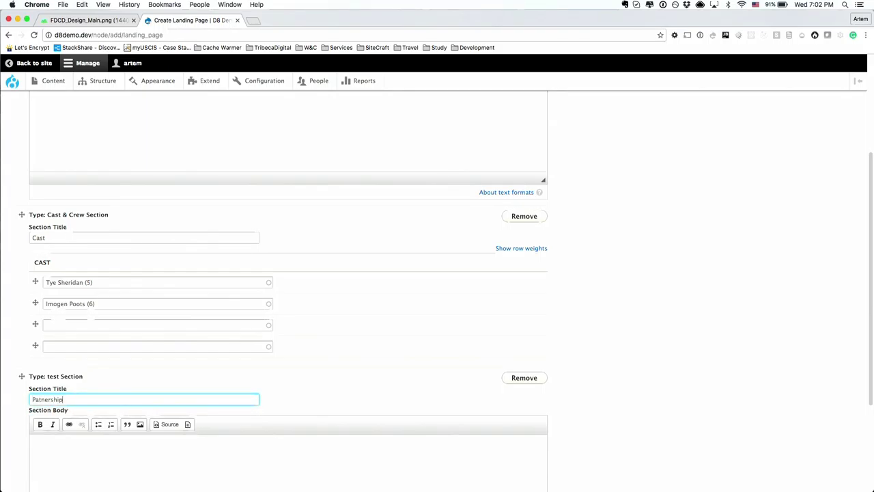
{"action": "scroll", "coordinate": [287, 274], "scroll_direction": "down", "scroll_amount": 3}
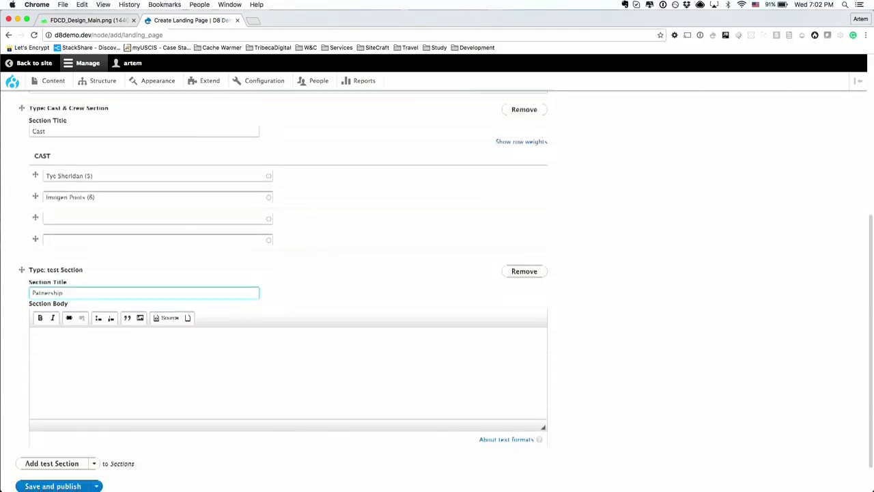
{"action": "left_click", "coordinate": [58, 487]}
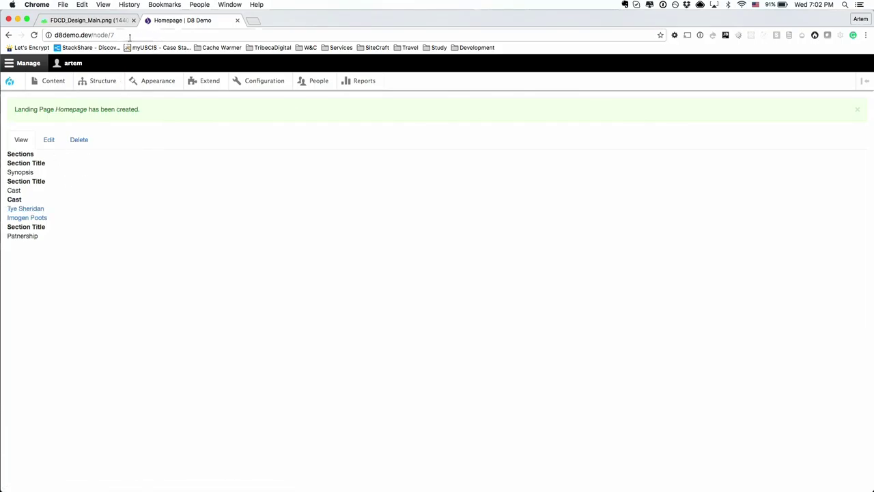
Examine the Synopsis section's image and text layout in the FDCD_Design_Main.png mockup.
{"action": "left_click", "coordinate": [88, 21]}
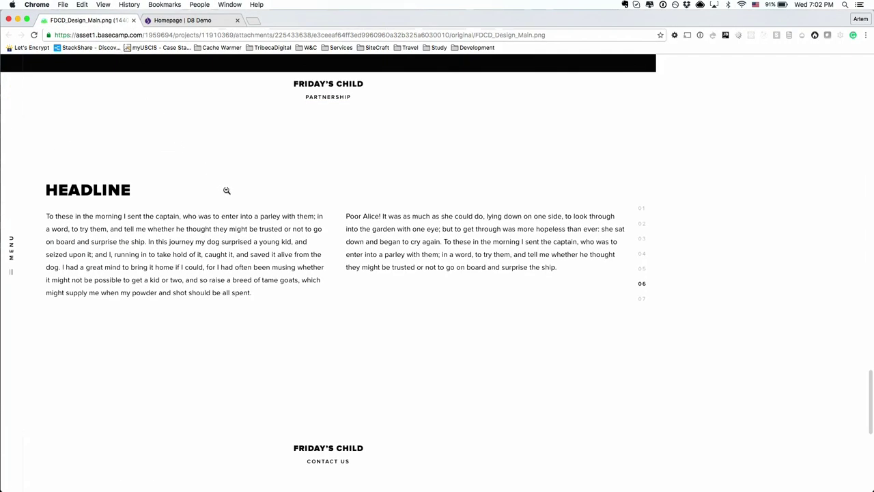
{"action": "scroll", "coordinate": [390, 250], "scroll_direction": "up", "scroll_amount": 15}
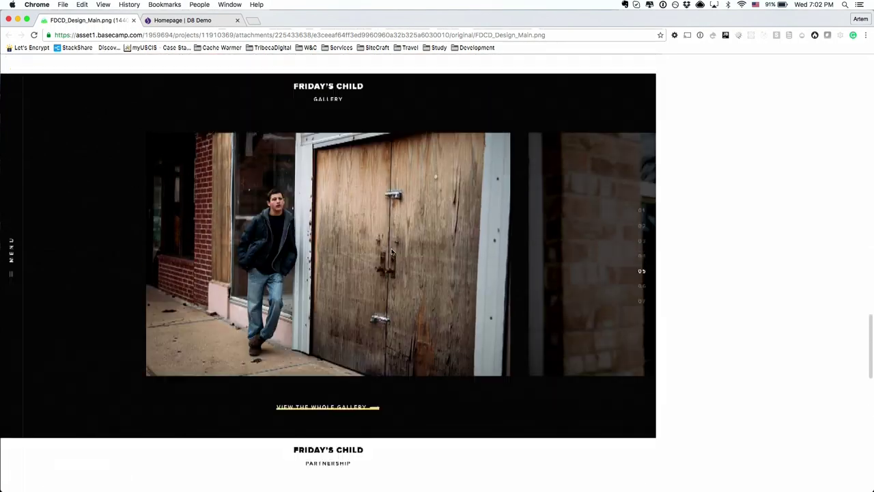
{"action": "scroll", "coordinate": [392, 252], "scroll_direction": "up", "scroll_amount": 10}
{"action": "scroll", "coordinate": [391, 252], "scroll_direction": "down", "scroll_amount": 1}
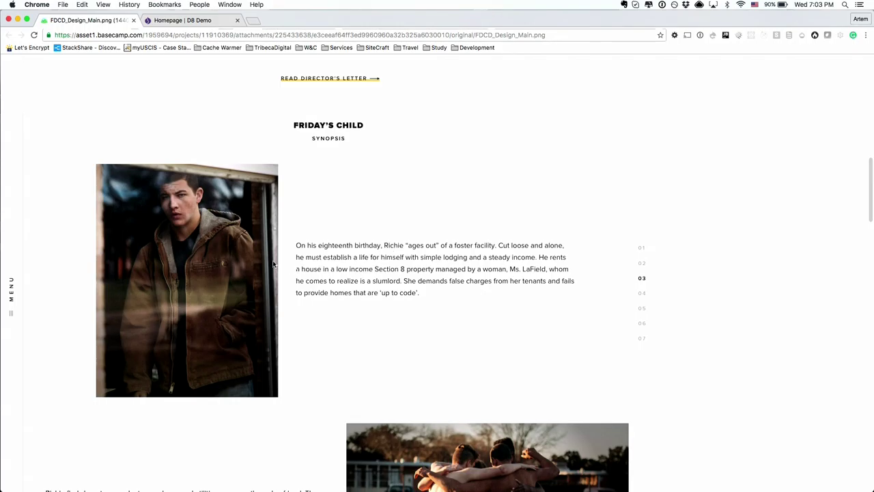
{"action": "scroll", "coordinate": [362, 332], "scroll_direction": "down", "scroll_amount": 3}
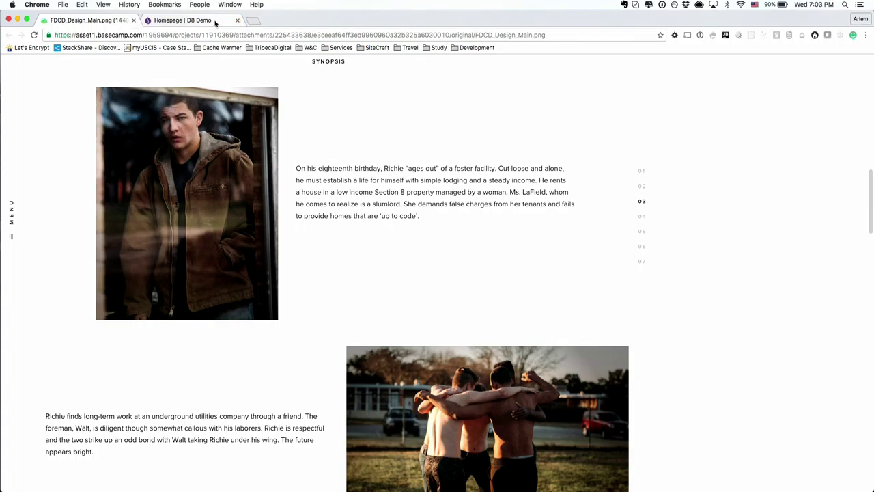
Switch to PhpStorm and examine the CKEditor template definitions in default.js of the d8demo_ckeditor_plugins module.
{"action": "mouse_move", "coordinate": [321, 488]}
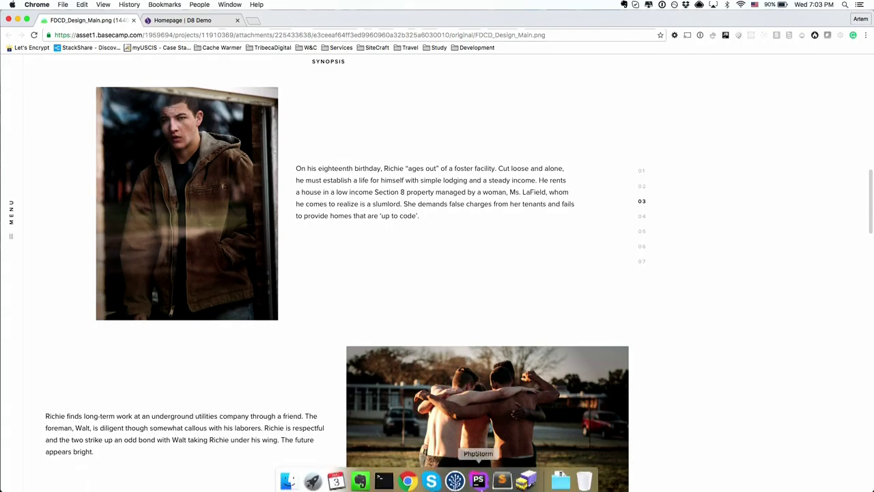
{"action": "left_click", "coordinate": [478, 480]}
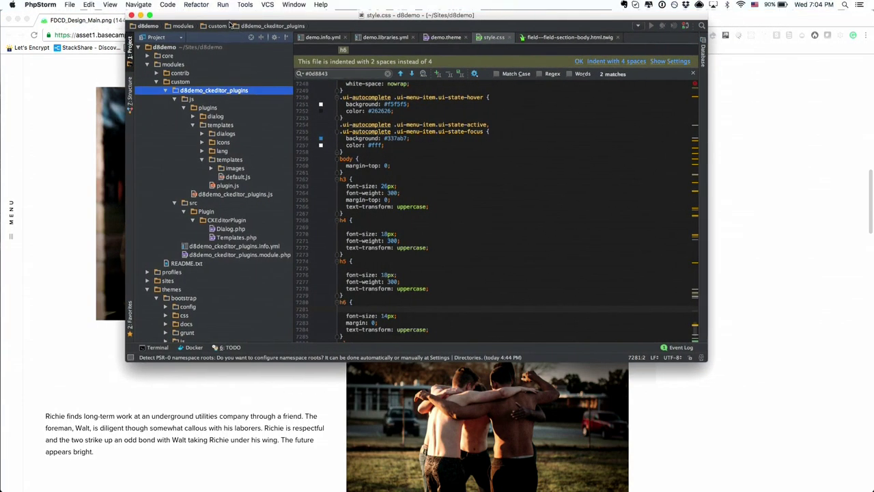
{"action": "left_click", "coordinate": [149, 15]}
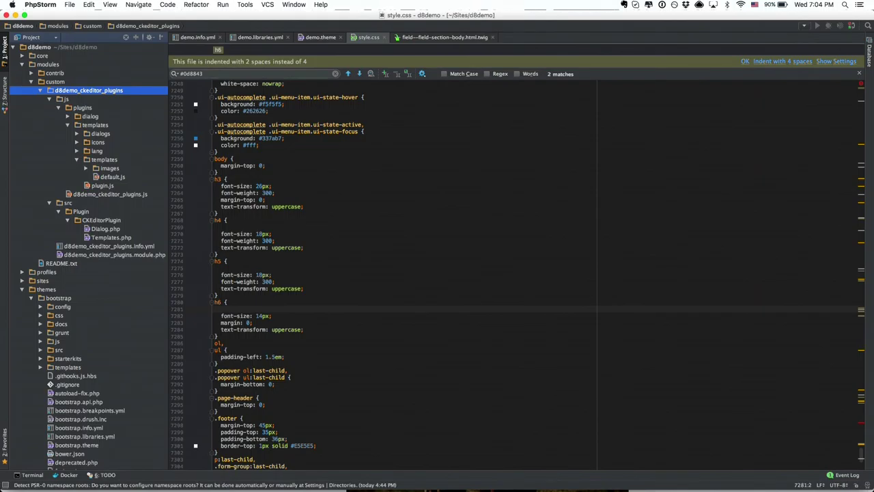
{"action": "left_click", "coordinate": [102, 176]}
{"action": "double_click", "coordinate": [102, 176]}
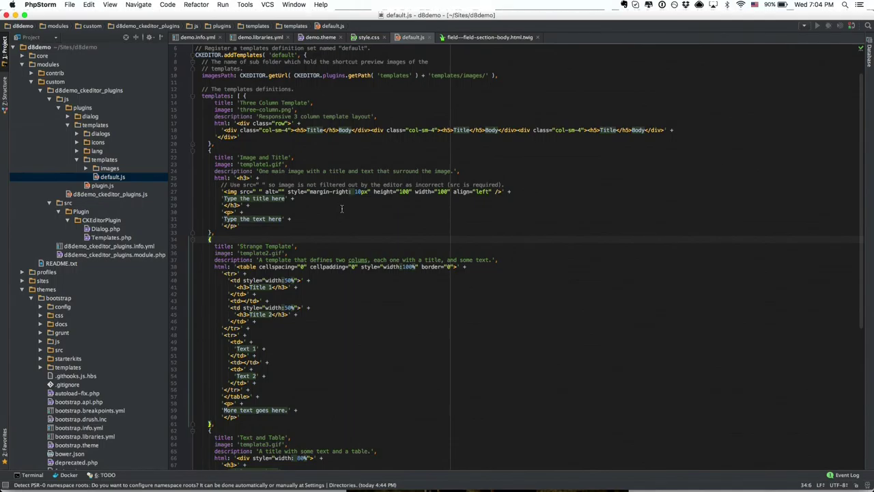
{"action": "scroll", "coordinate": [345, 257], "scroll_direction": "down", "scroll_amount": 7}
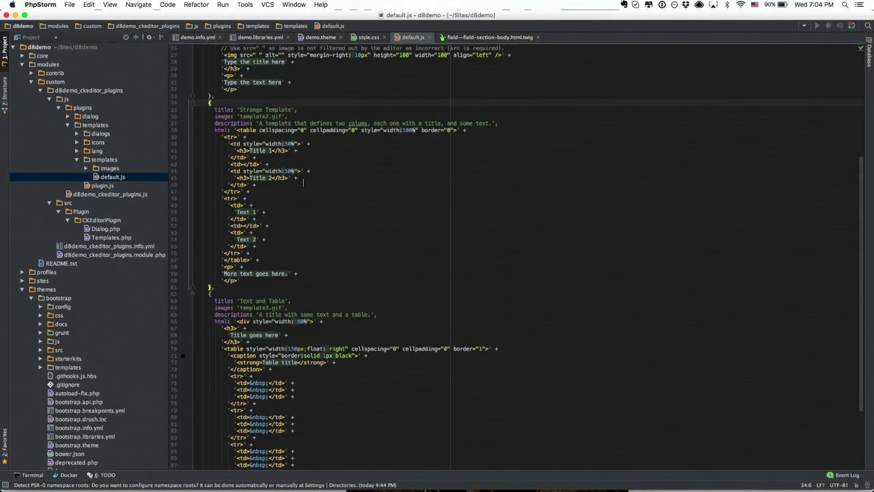
{"action": "scroll", "coordinate": [276, 153], "scroll_direction": "down", "scroll_amount": 5}
{"action": "scroll", "coordinate": [277, 153], "scroll_direction": "up", "scroll_amount": 5}
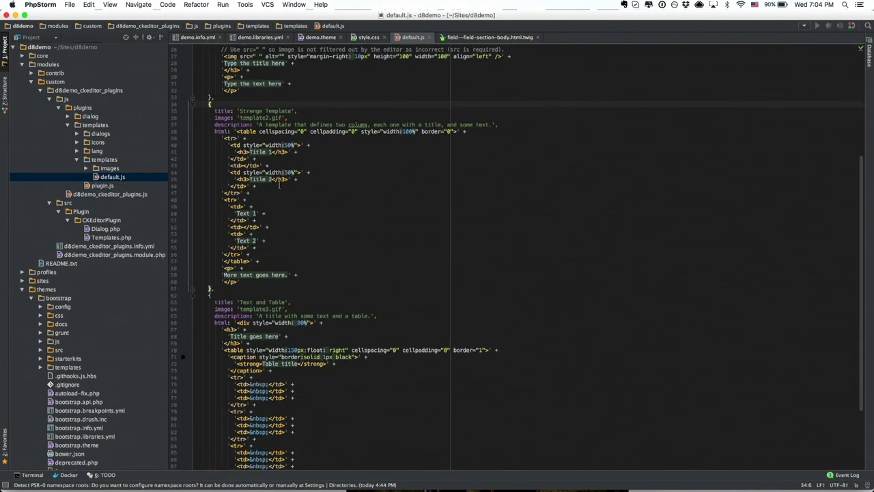
Switch to Chrome and open the Homepage landing page for editing.
{"action": "mouse_move", "coordinate": [384, 486]}
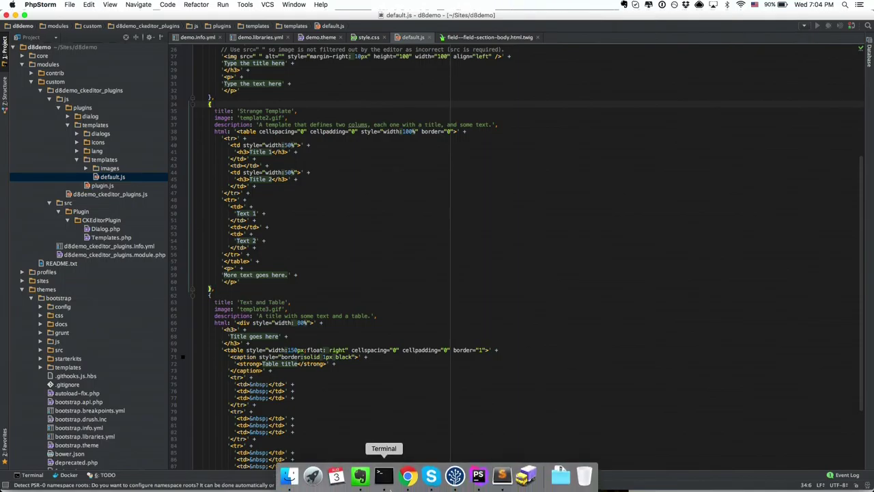
{"action": "key", "text": "super+Tab"}
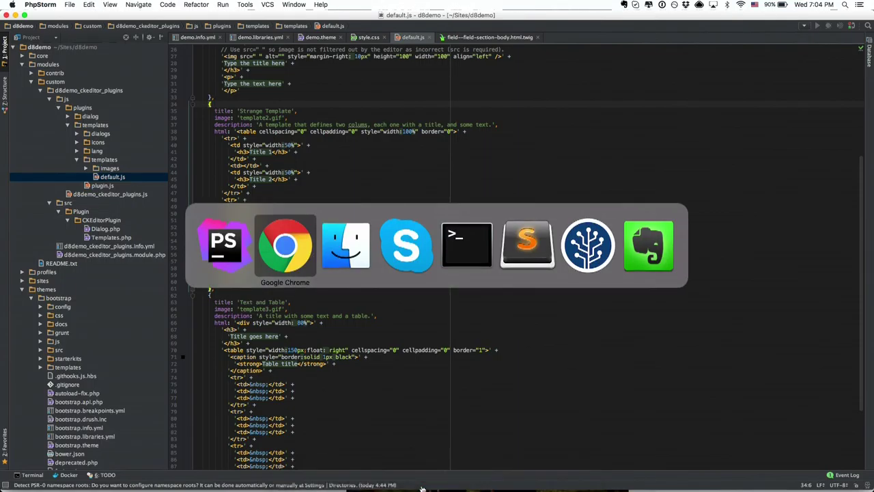
{"action": "scroll", "coordinate": [356, 149], "scroll_direction": "up", "scroll_amount": 5}
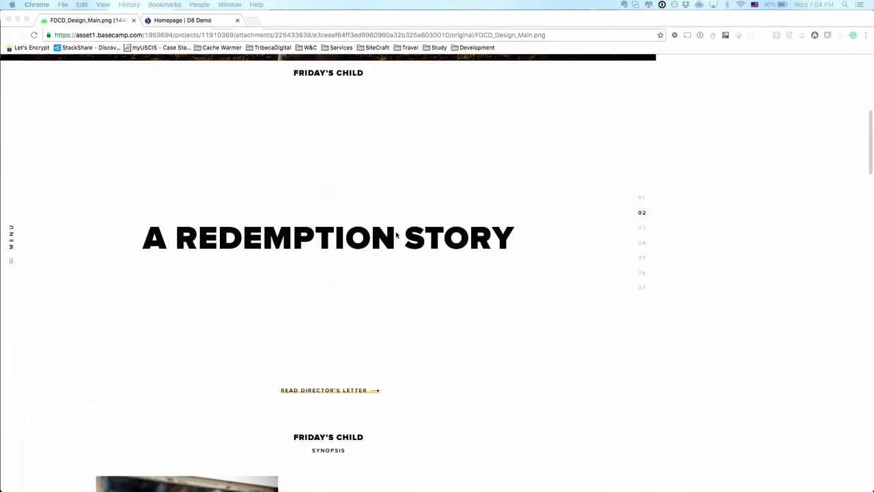
{"action": "left_click", "coordinate": [187, 21]}
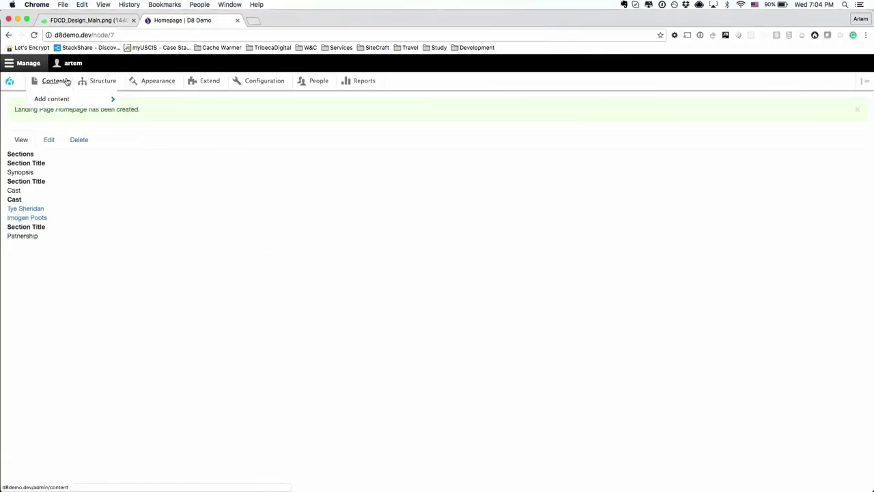
{"action": "left_click", "coordinate": [52, 141]}
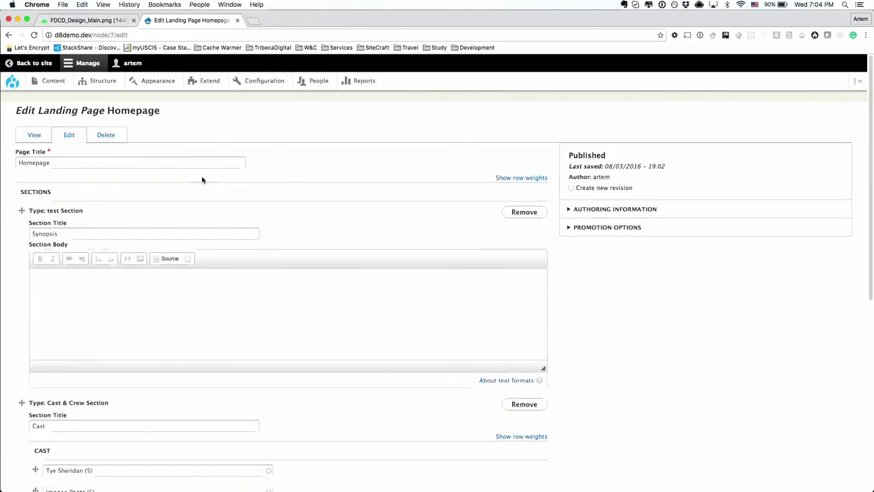
{"action": "scroll", "coordinate": [318, 223], "scroll_direction": "down", "scroll_amount": 4}
{"action": "scroll", "coordinate": [310, 222], "scroll_direction": "up", "scroll_amount": 3}
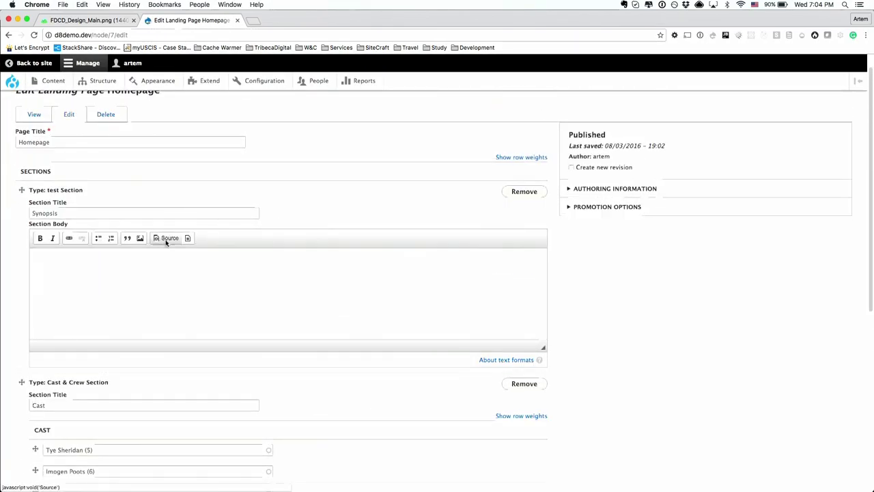
Insert the Image and Title content template into the Synopsis section's body.
{"action": "left_click", "coordinate": [188, 239]}
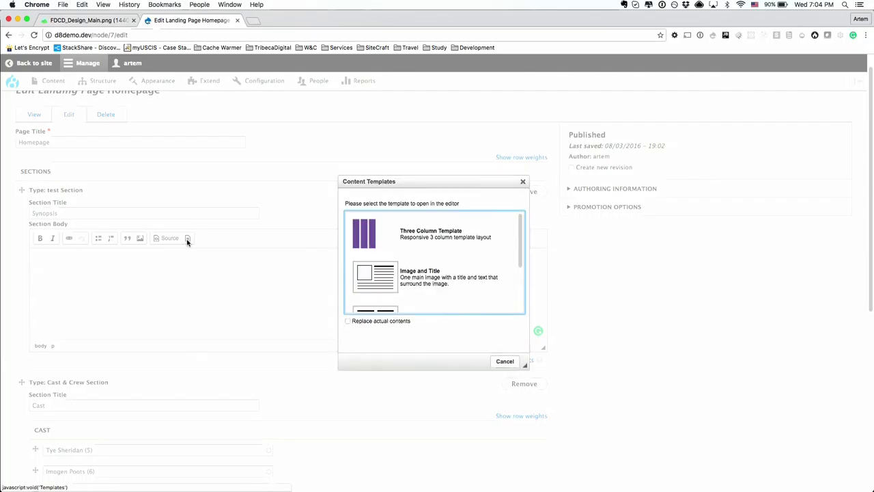
{"action": "scroll", "coordinate": [425, 239], "scroll_direction": "down", "scroll_amount": 3}
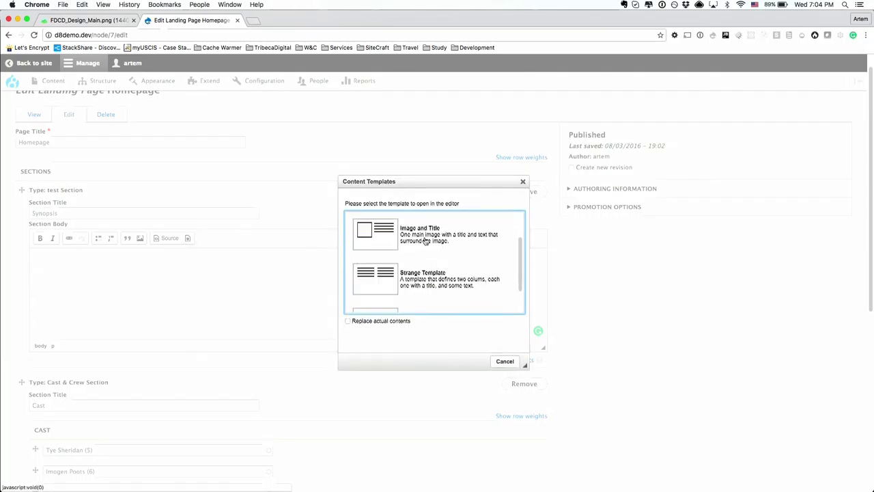
{"action": "scroll", "coordinate": [425, 240], "scroll_direction": "down", "scroll_amount": 2}
{"action": "scroll", "coordinate": [425, 241], "scroll_direction": "up", "scroll_amount": 5}
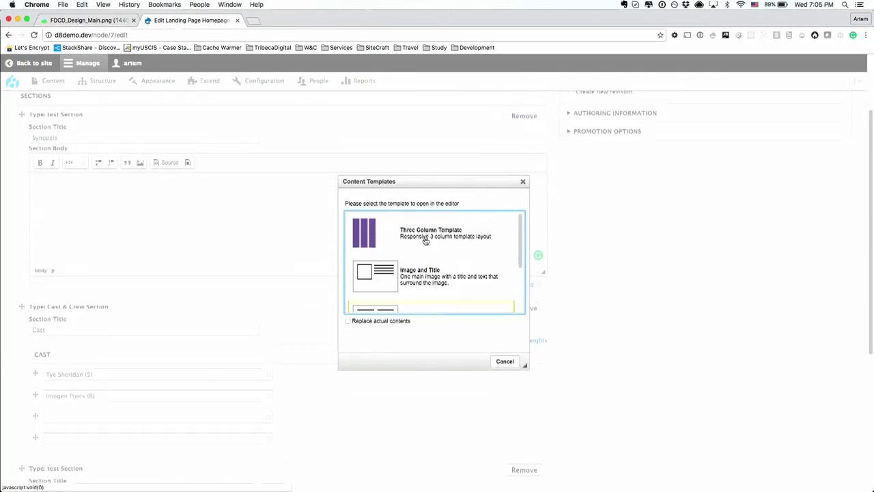
{"action": "left_click", "coordinate": [419, 260]}
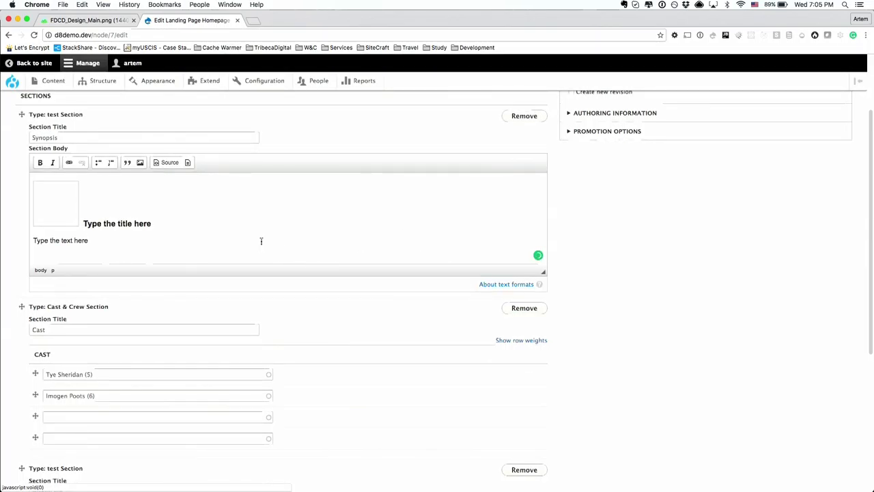
Insert the Strange Template content template into the Patnership section's body, and save the landing page keeping it published.
{"action": "scroll", "coordinate": [262, 240], "scroll_direction": "down", "scroll_amount": 3}
{"action": "scroll", "coordinate": [267, 241], "scroll_direction": "down", "scroll_amount": 5}
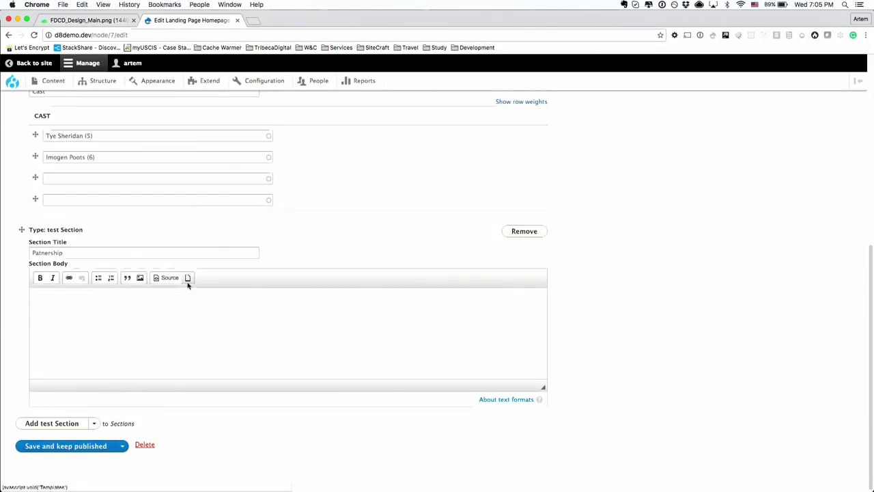
{"action": "left_click", "coordinate": [188, 278]}
{"action": "scroll", "coordinate": [379, 280], "scroll_direction": "down", "scroll_amount": 2}
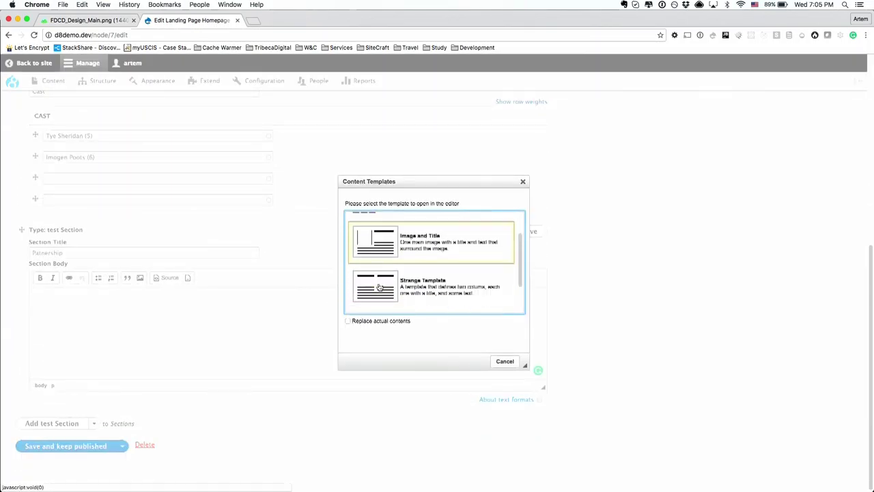
{"action": "left_click", "coordinate": [379, 287]}
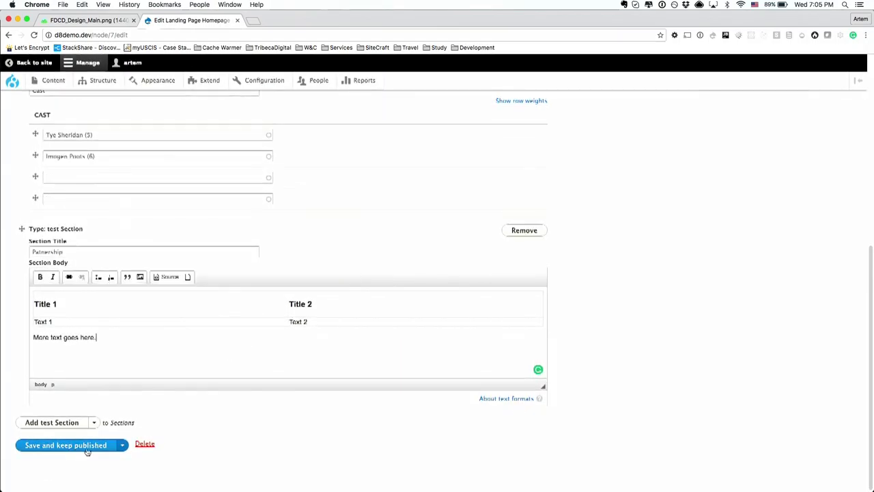
{"action": "left_click", "coordinate": [69, 446]}
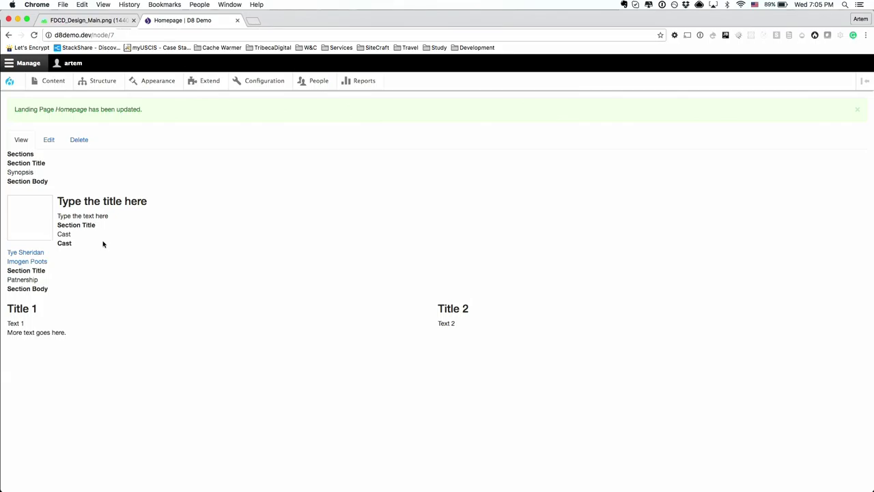
Review the section layouts in the FDCD_Design_Main.png mockup, from the opening hero through Synopsis, Cast & Crew, Gallery, Partnership and Contact Us.
{"action": "left_click", "coordinate": [87, 21]}
{"action": "scroll", "coordinate": [286, 188], "scroll_direction": "down", "scroll_amount": 15}
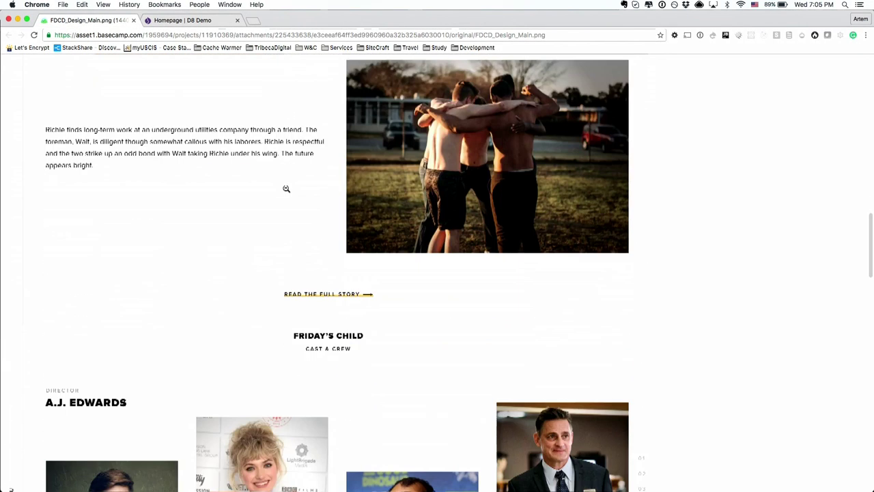
{"action": "scroll", "coordinate": [286, 189], "scroll_direction": "up", "scroll_amount": 5}
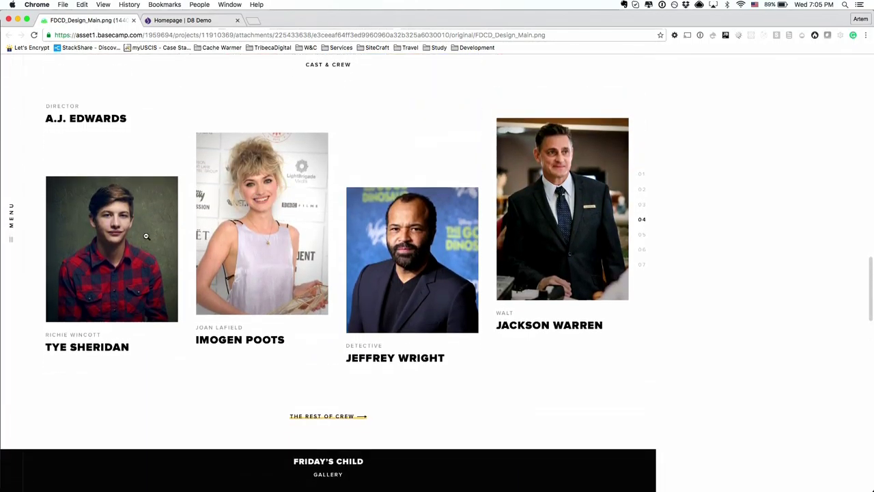
{"action": "scroll", "coordinate": [338, 233], "scroll_direction": "down", "scroll_amount": 1}
{"action": "scroll", "coordinate": [338, 233], "scroll_direction": "down", "scroll_amount": 5}
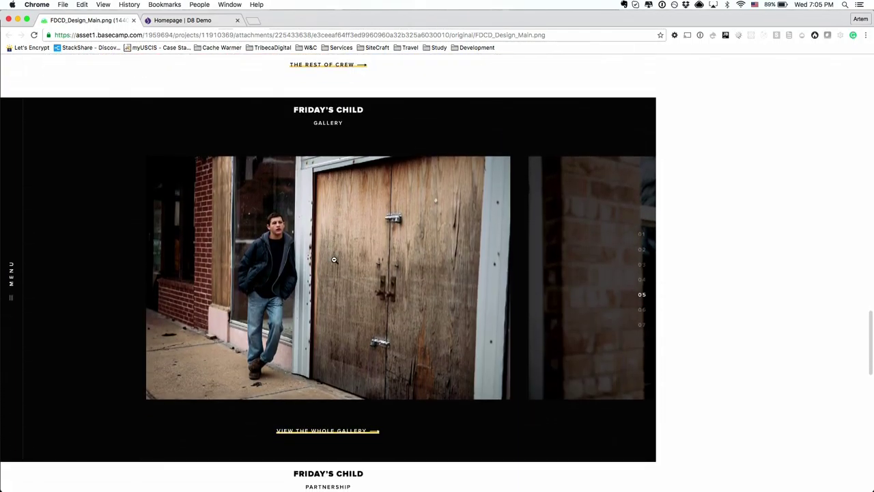
{"action": "scroll", "coordinate": [334, 259], "scroll_direction": "down", "scroll_amount": 15}
{"action": "scroll", "coordinate": [328, 286], "scroll_direction": "up", "scroll_amount": 4}
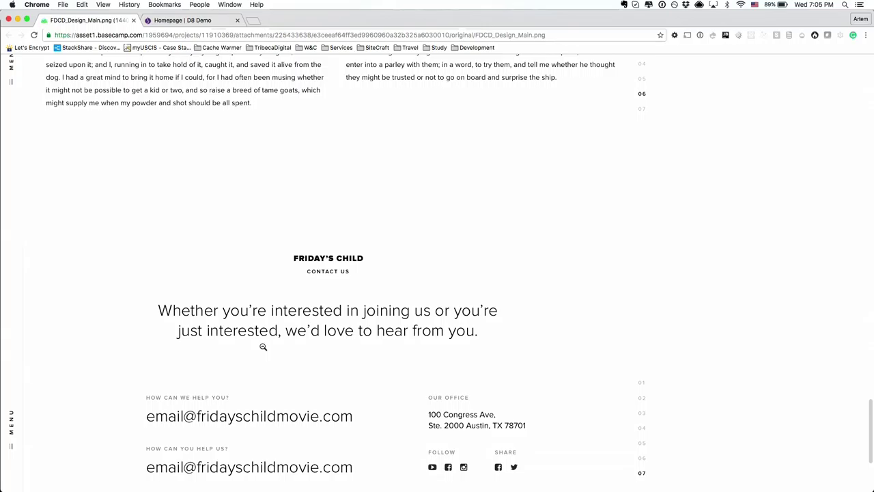
{"action": "scroll", "coordinate": [263, 347], "scroll_direction": "up", "scroll_amount": 20}
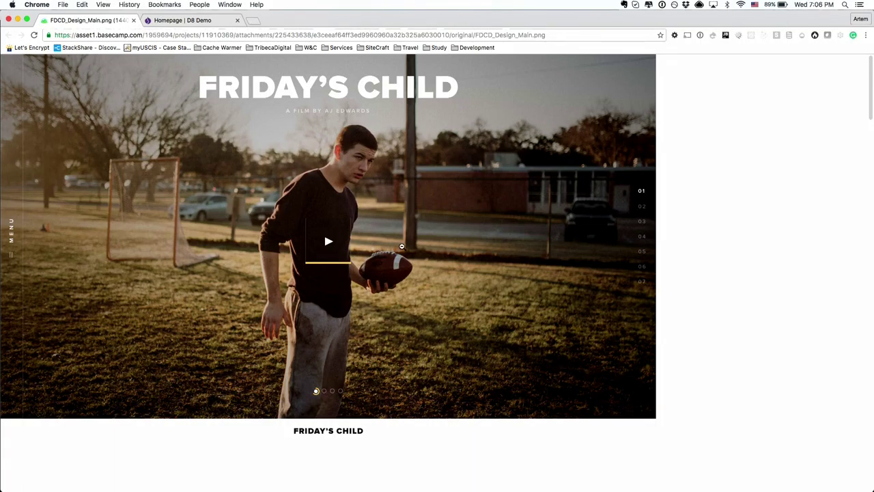
{"action": "scroll", "coordinate": [403, 246], "scroll_direction": "down", "scroll_amount": 5}
{"action": "scroll", "coordinate": [402, 246], "scroll_direction": "down", "scroll_amount": 8}
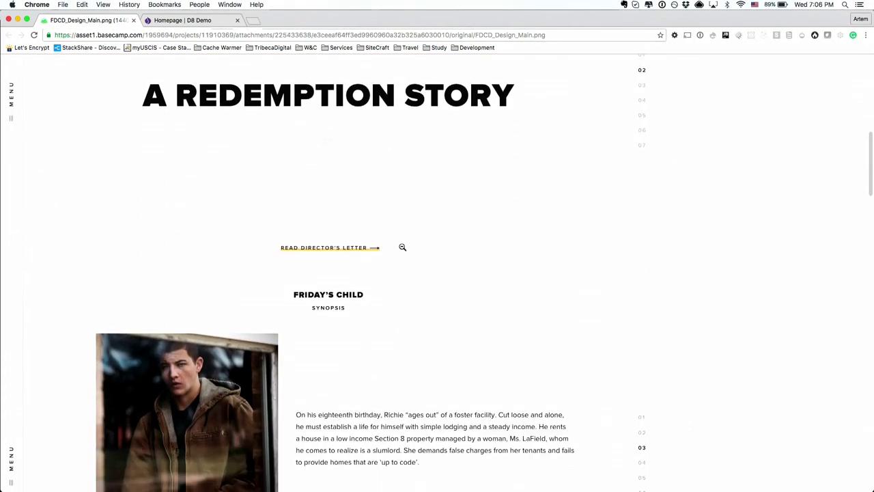
{"action": "scroll", "coordinate": [402, 247], "scroll_direction": "up", "scroll_amount": 2}
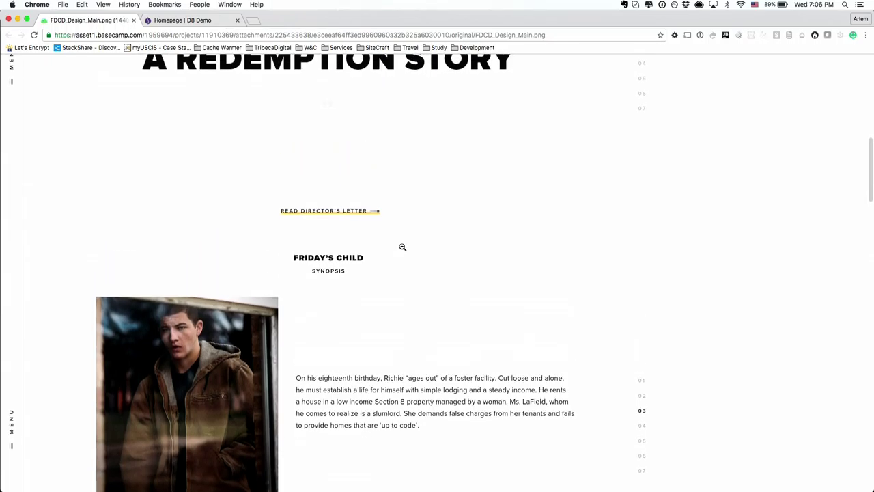
{"action": "scroll", "coordinate": [402, 247], "scroll_direction": "down", "scroll_amount": 10}
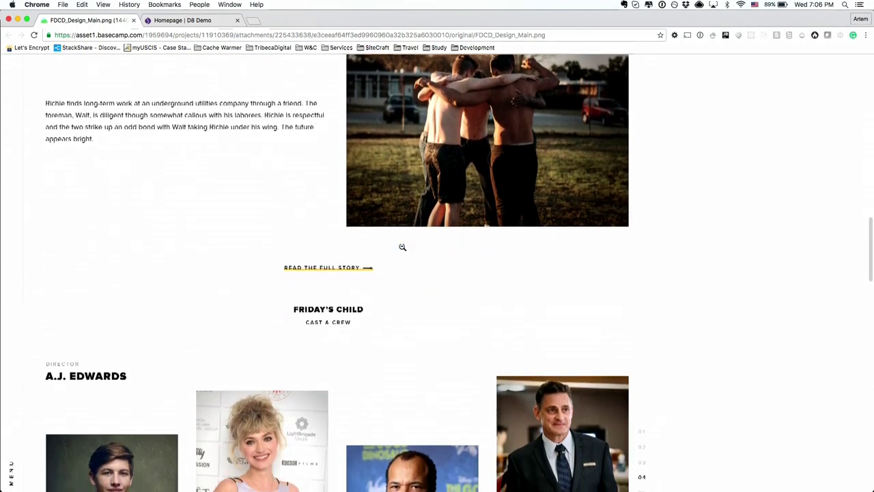
{"action": "scroll", "coordinate": [402, 247], "scroll_direction": "down", "scroll_amount": 5}
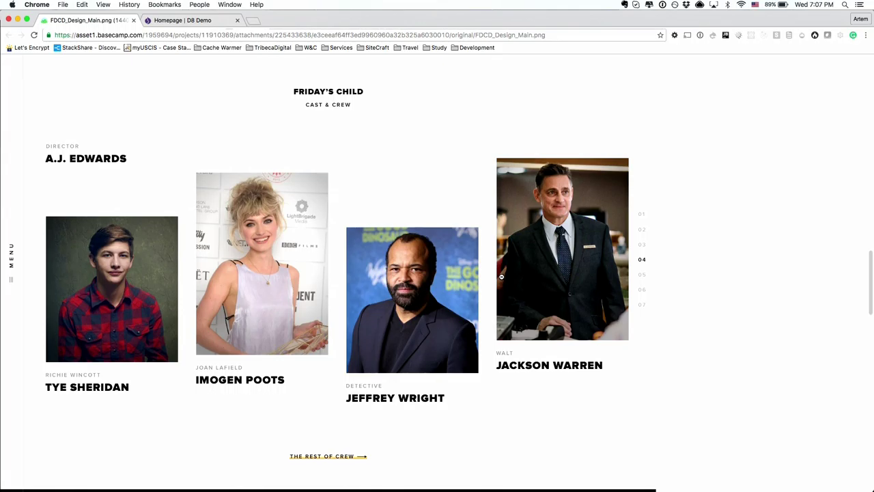
{"action": "scroll", "coordinate": [502, 277], "scroll_direction": "up", "scroll_amount": 3}
{"action": "scroll", "coordinate": [502, 277], "scroll_direction": "down", "scroll_amount": 15}
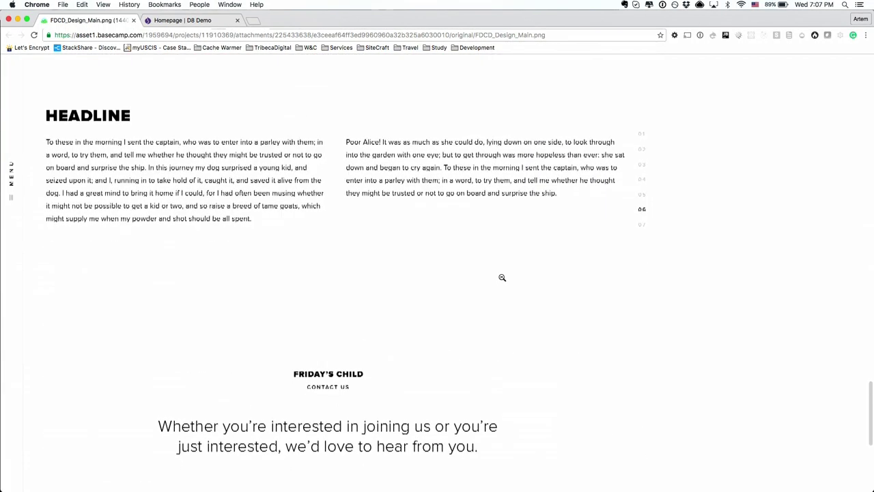
{"action": "scroll", "coordinate": [502, 277], "scroll_direction": "up", "scroll_amount": 4}
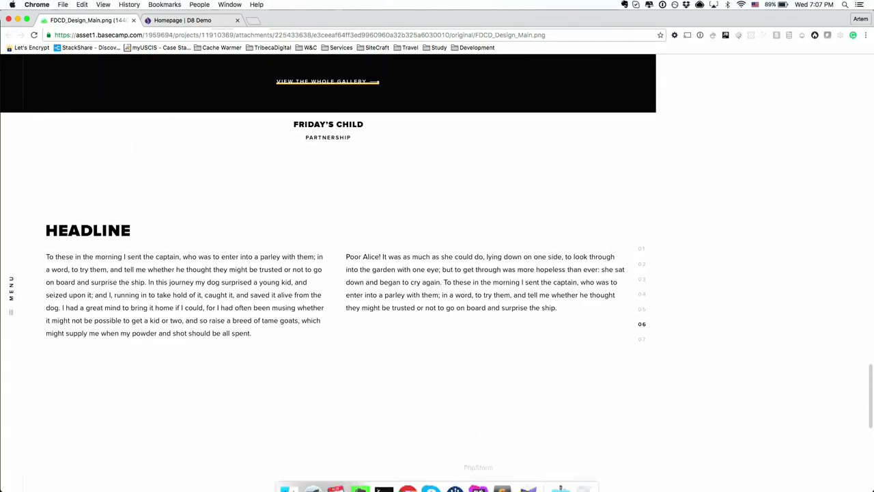
{"action": "left_click", "coordinate": [478, 478]}
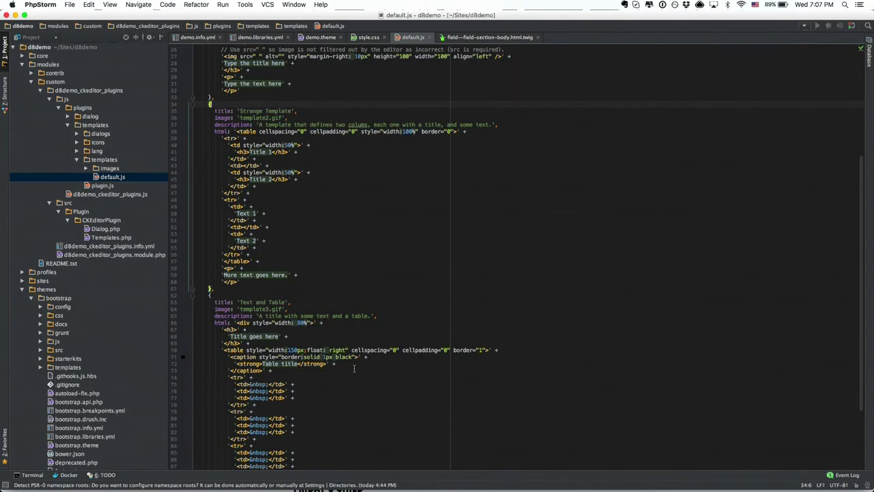
{"action": "mouse_move", "coordinate": [384, 483]}
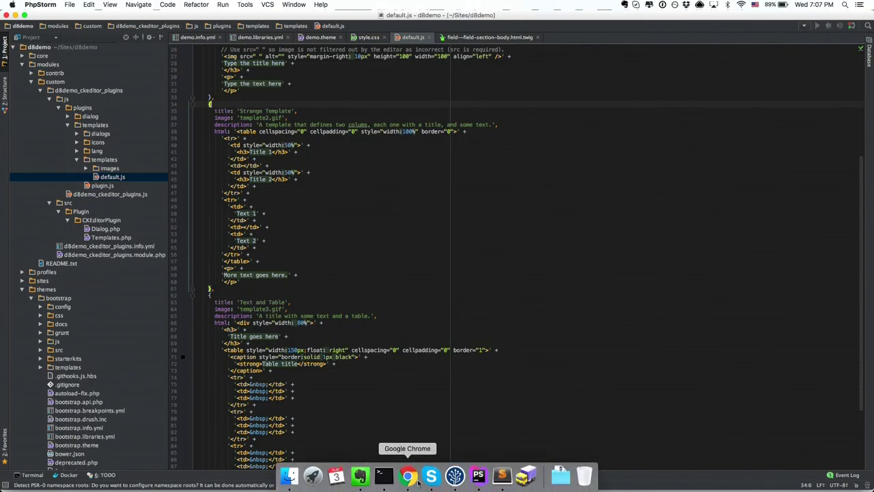
{"action": "left_click", "coordinate": [418, 482]}
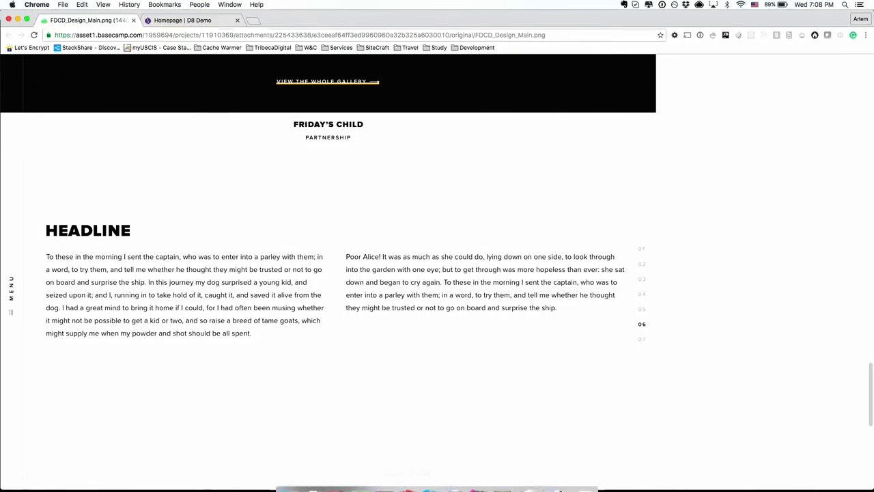
Switch to PhpStorm and examine the CKEditor template definitions in default.js of the legalpublish-site.dev project.
{"action": "left_click", "coordinate": [478, 485]}
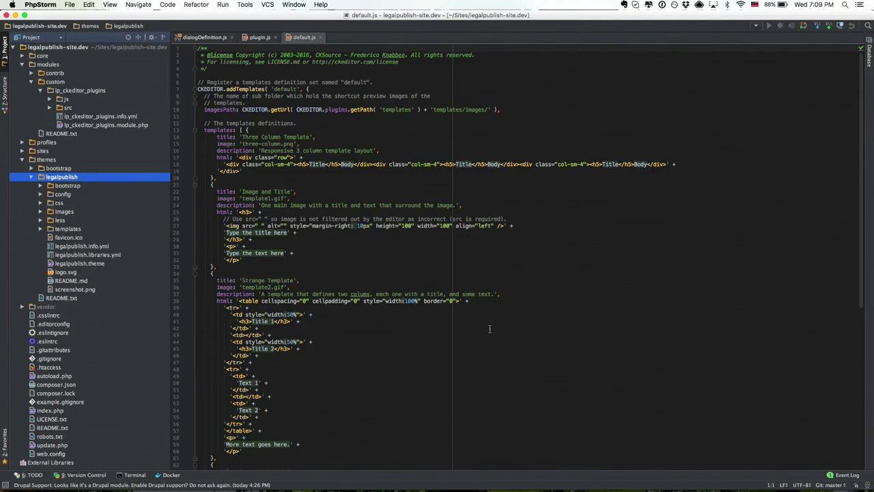
{"action": "left_click", "coordinate": [489, 329]}
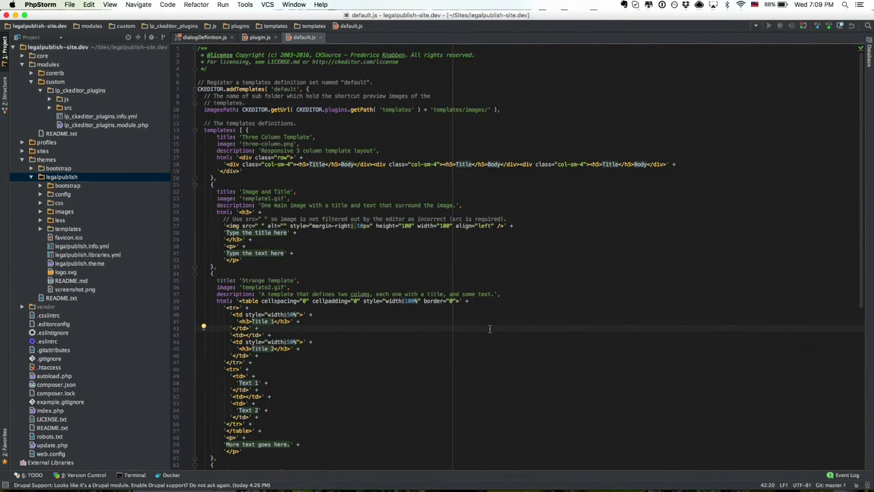
{"action": "scroll", "coordinate": [490, 329], "scroll_direction": "up", "scroll_amount": 5}
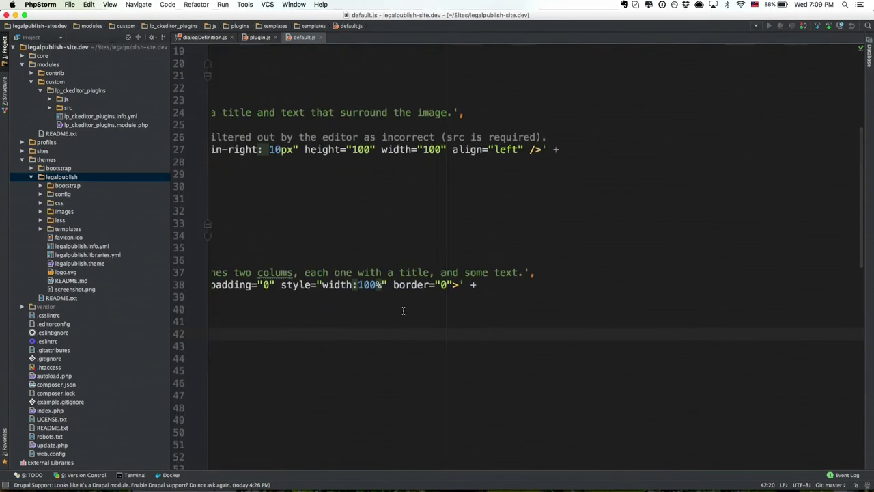
{"action": "scroll", "coordinate": [403, 310], "scroll_direction": "up", "scroll_amount": 6}
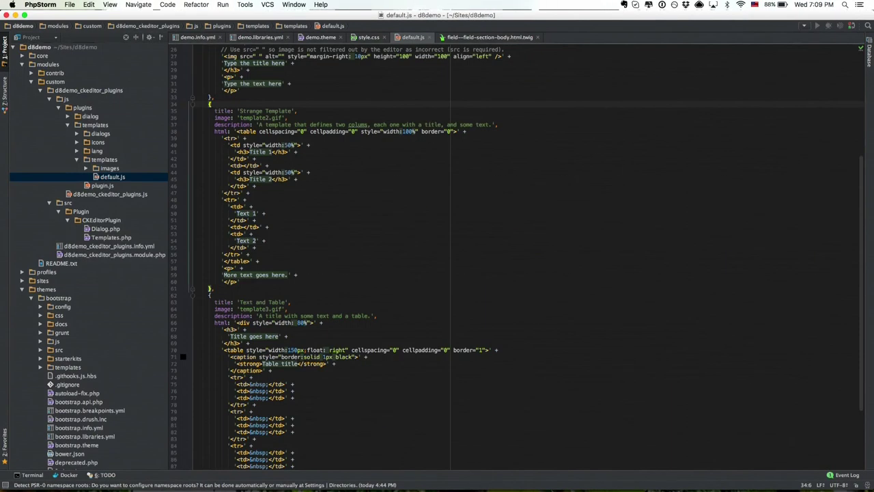
Open d8demo_ckeditor_plugins.info.yml and d8demo_ckeditor_plugins.module.php in the d8demo project to inspect the custom module's files.
{"action": "left_click", "coordinate": [94, 196]}
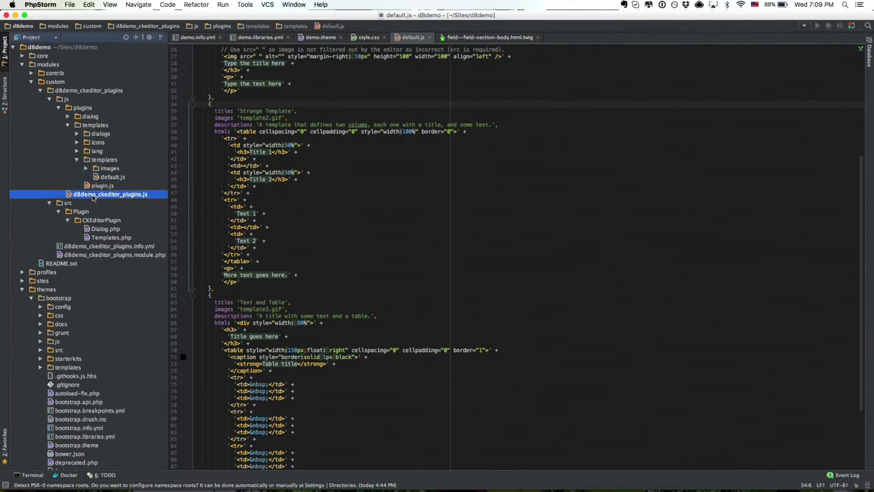
{"action": "double_click", "coordinate": [120, 247]}
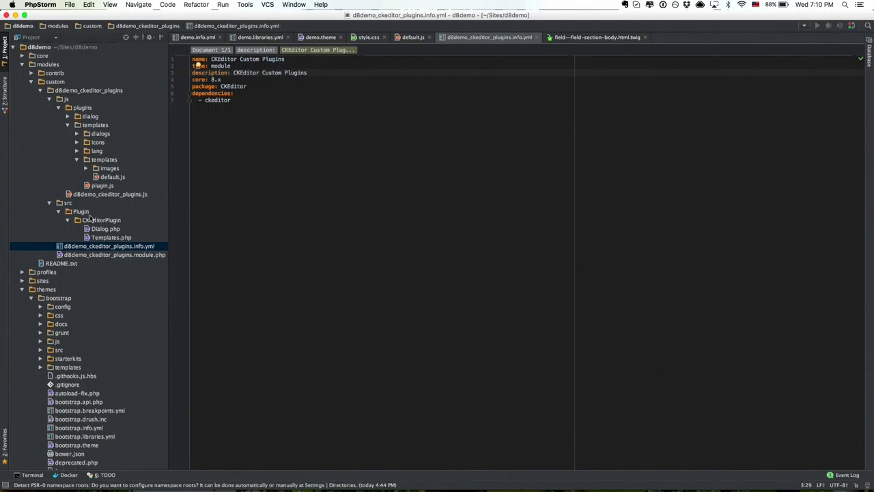
{"action": "double_click", "coordinate": [97, 254]}
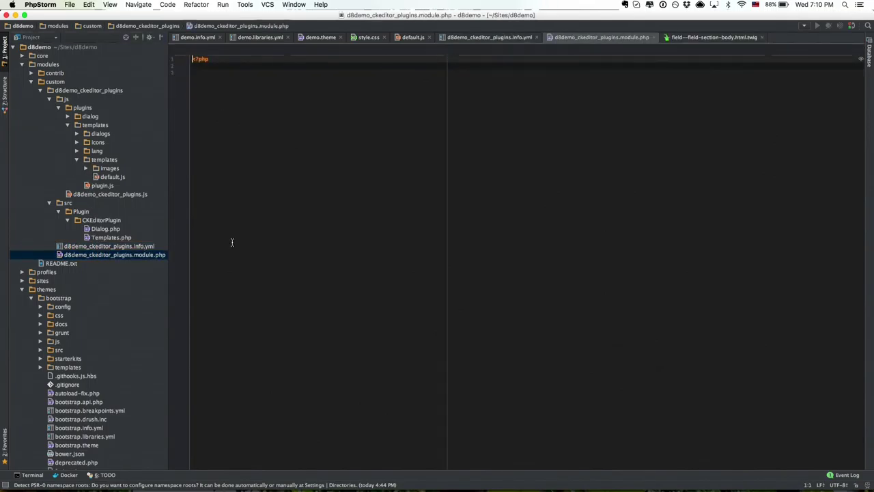